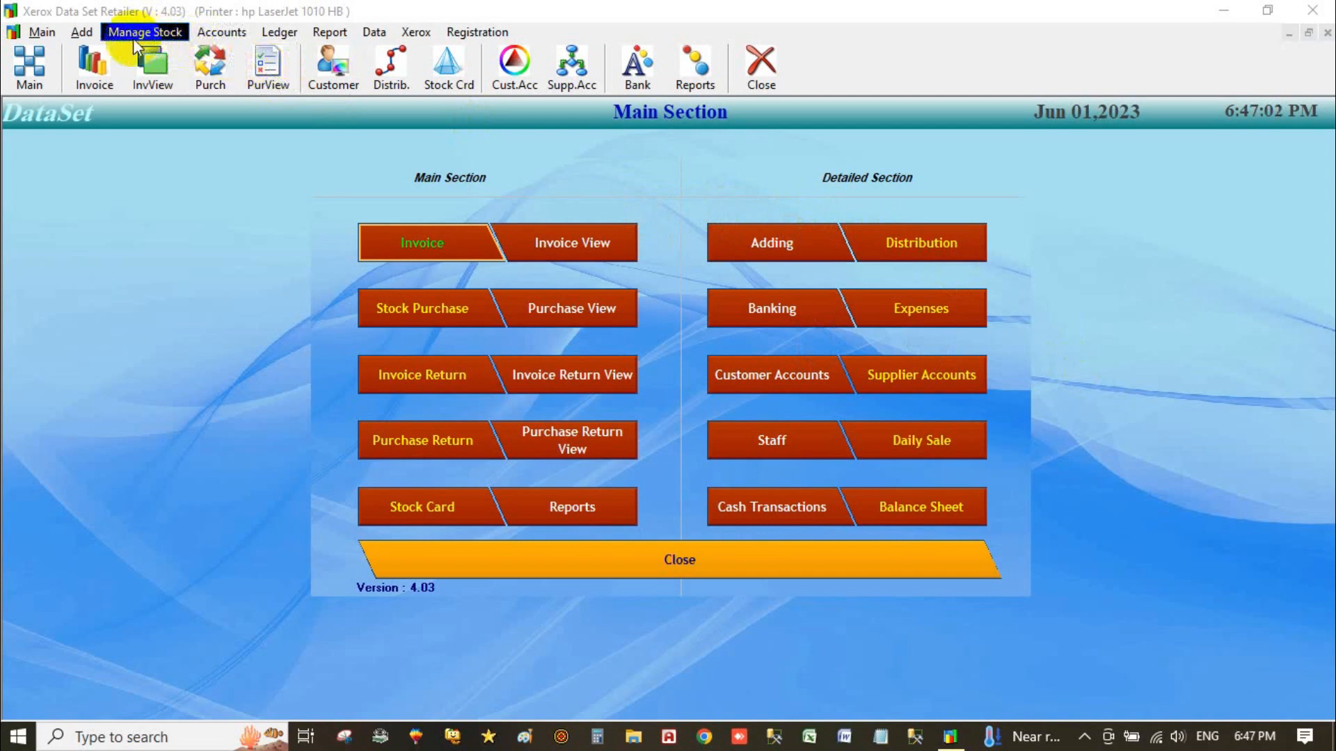
# Open the company addition form, glance at the supplier records, and return to the Company page.
pyautogui.click(83, 33)
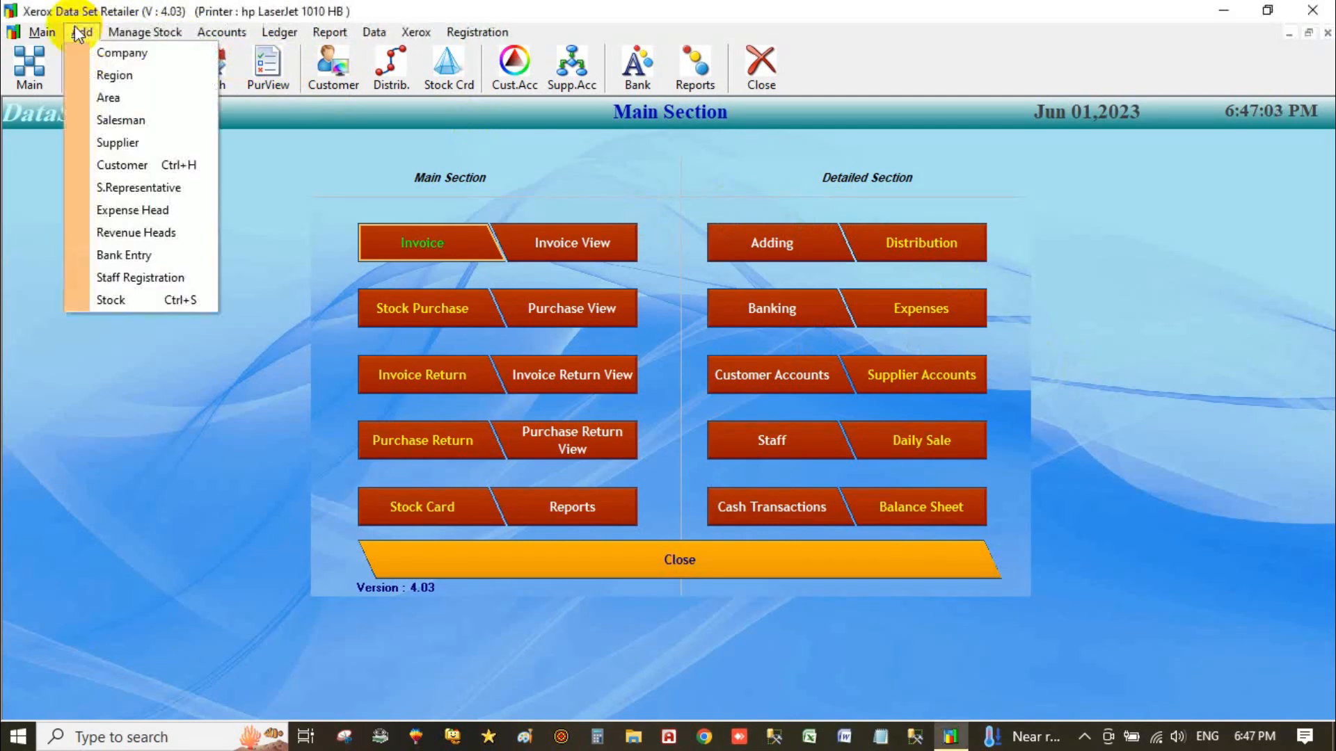
pyautogui.click(122, 55)
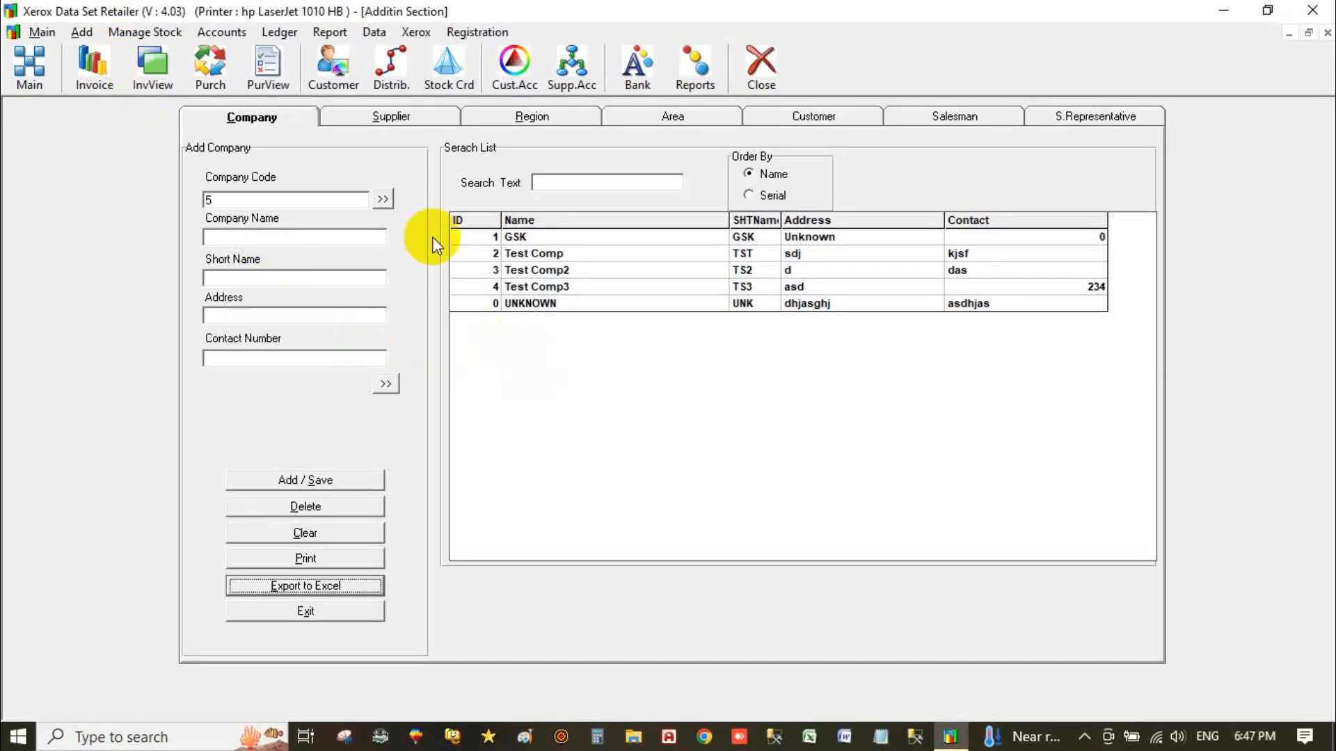
pyautogui.click(383, 120)
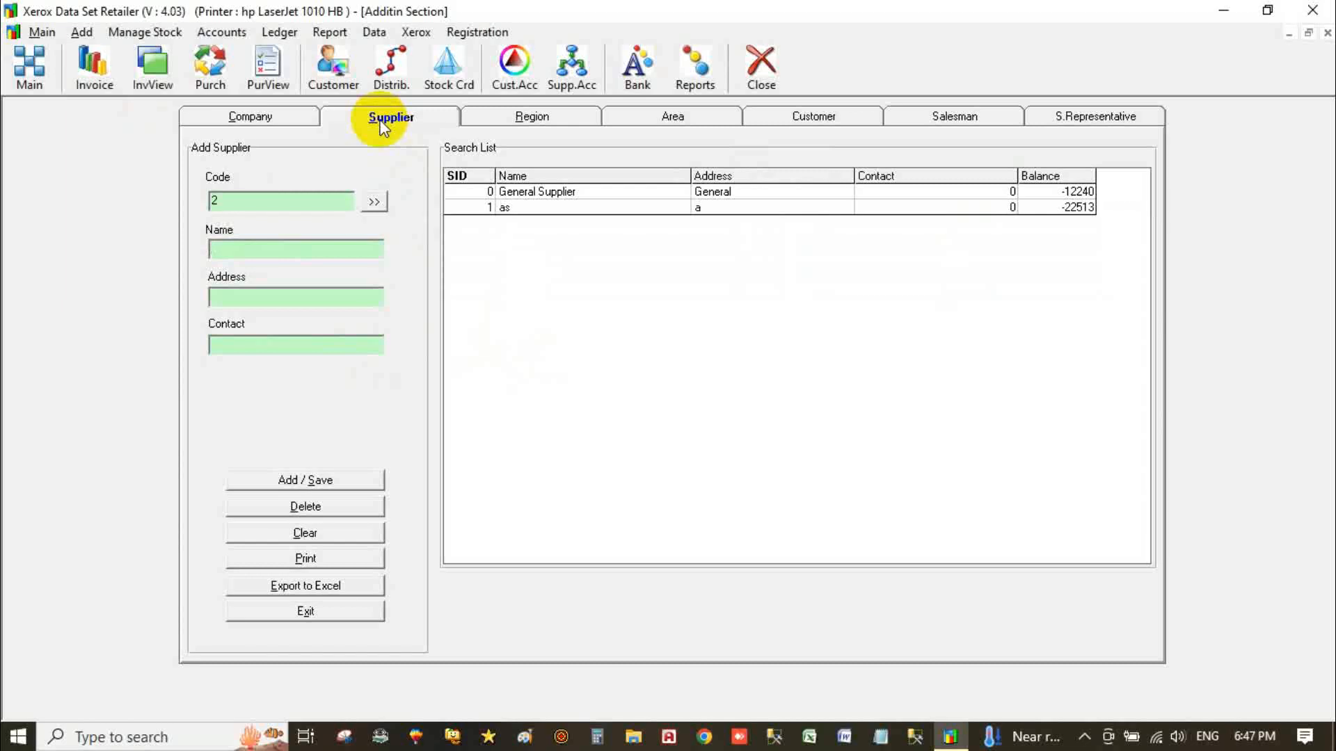
pyautogui.click(282, 118)
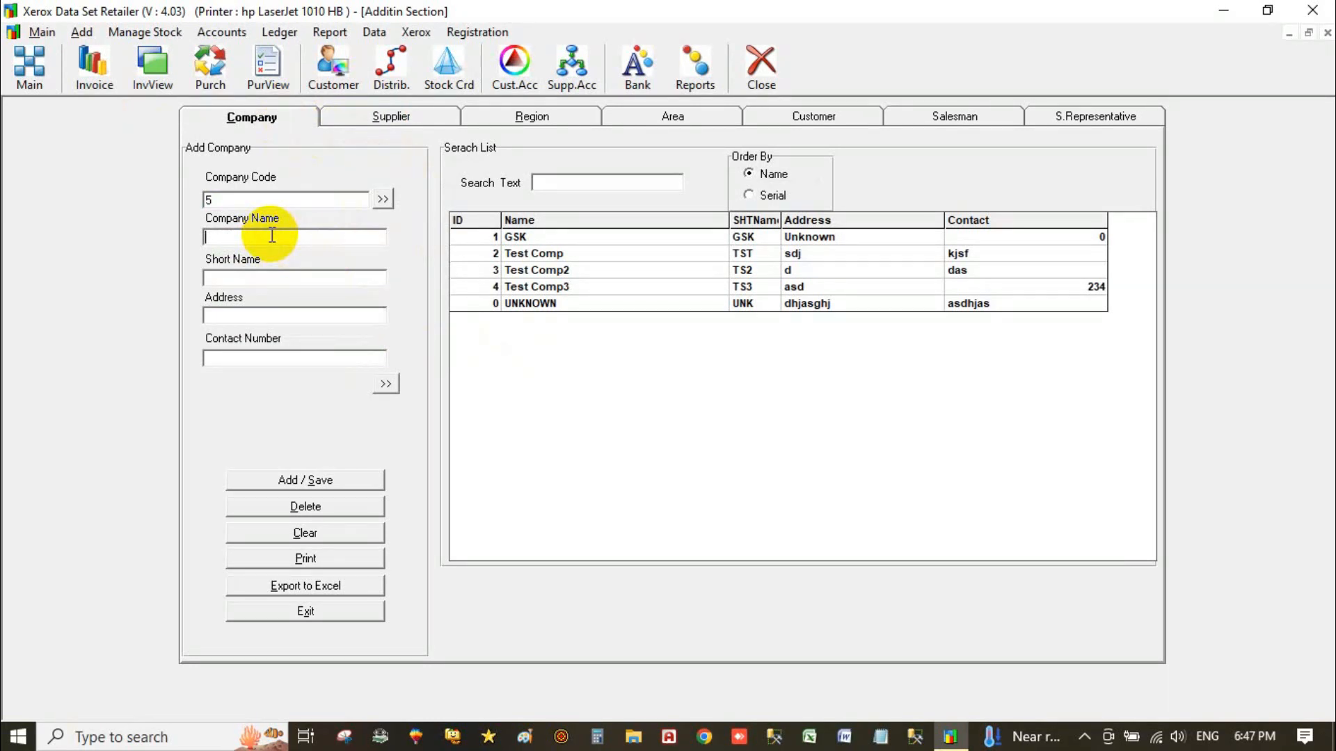
# Save new company High noon with short name HN, address Karachi and contact 00.
pyautogui.write('High noon')
pyautogui.click(254, 278)
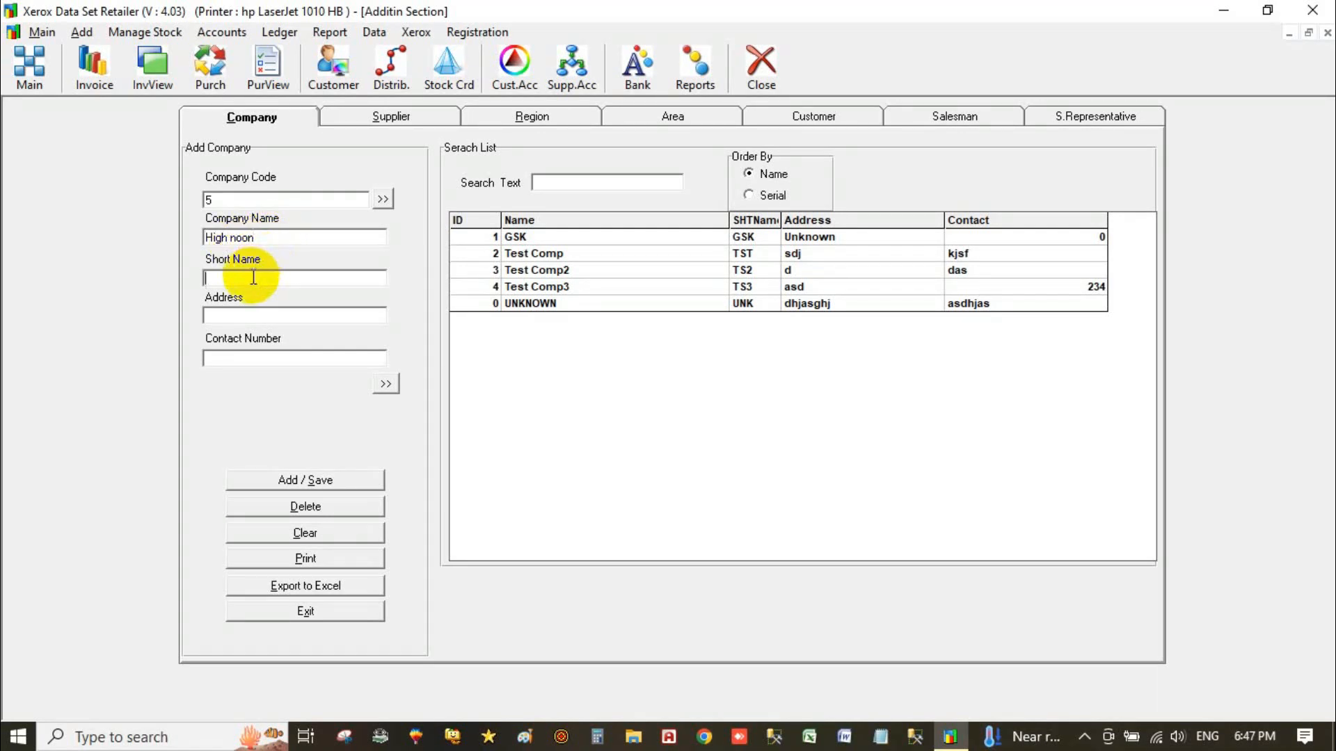
pyautogui.write('HN')
pyautogui.click(241, 315)
pyautogui.write('Karach')
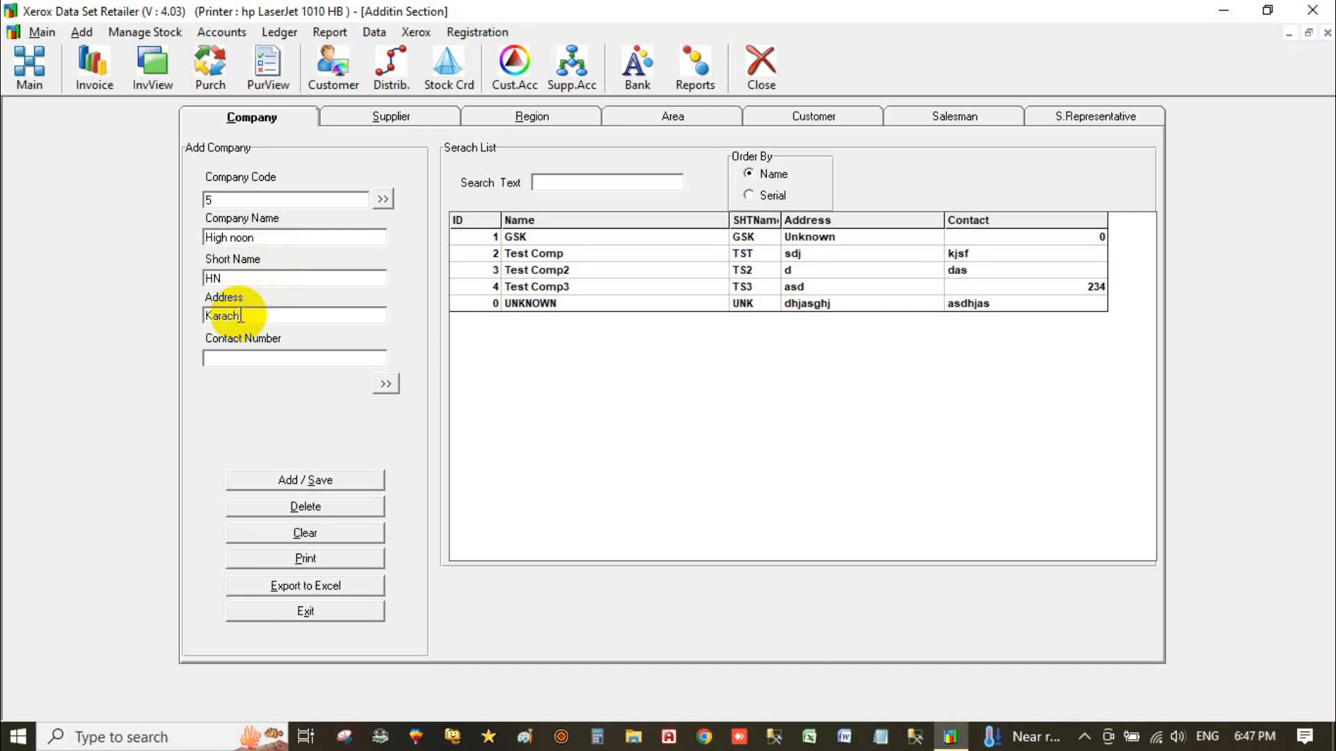
pyautogui.write('i')
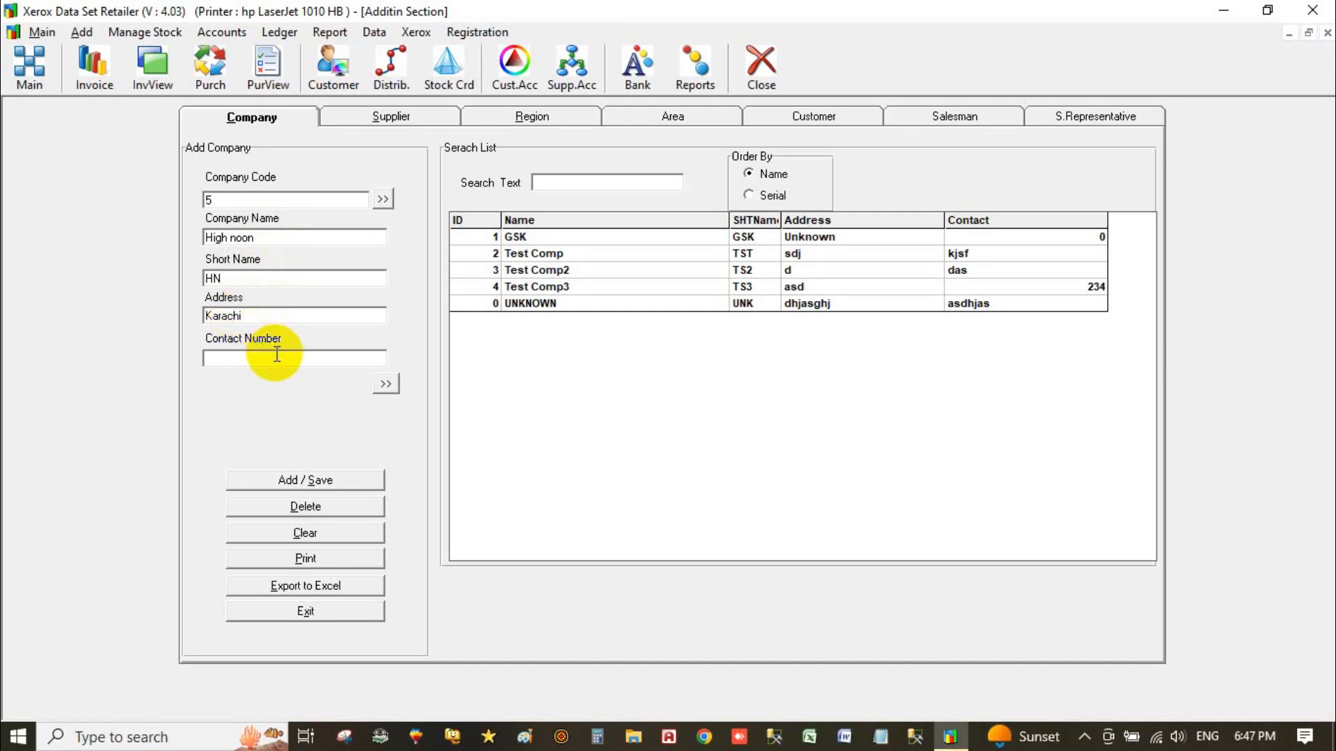
pyautogui.write('00')
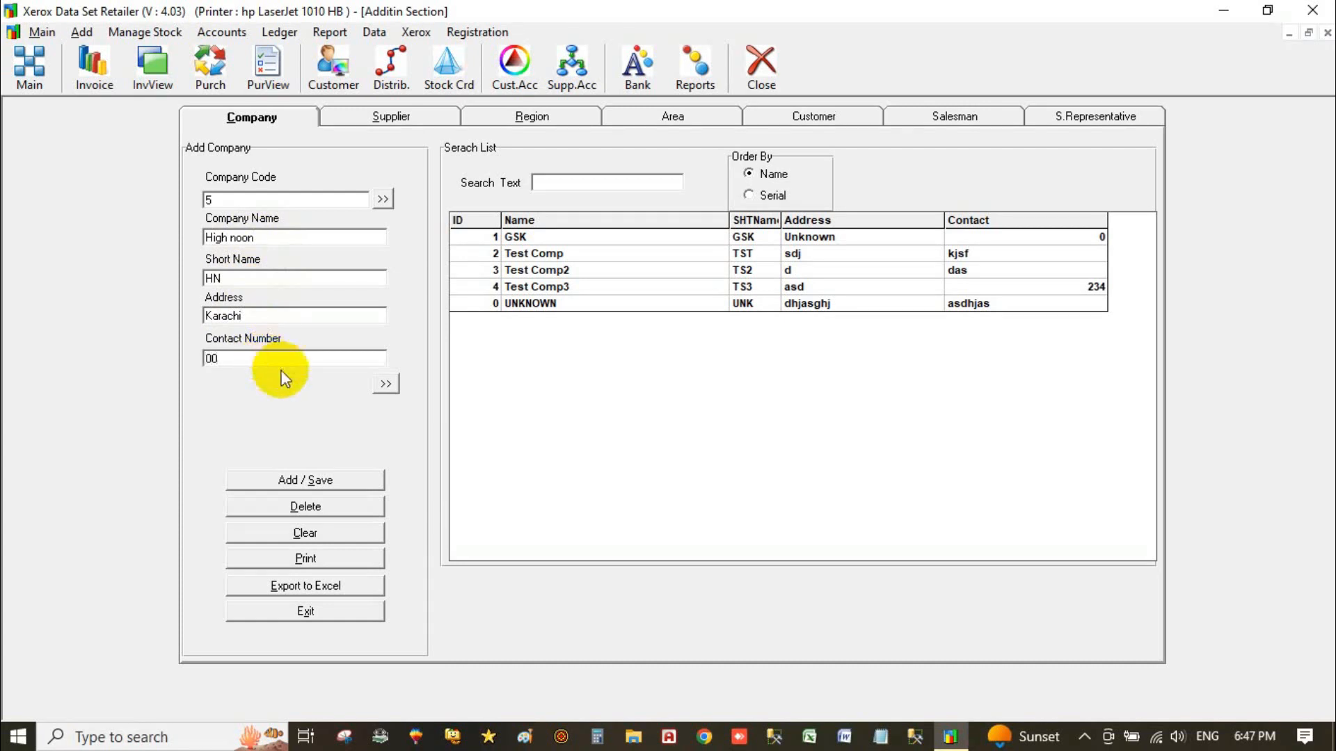
pyautogui.click(342, 481)
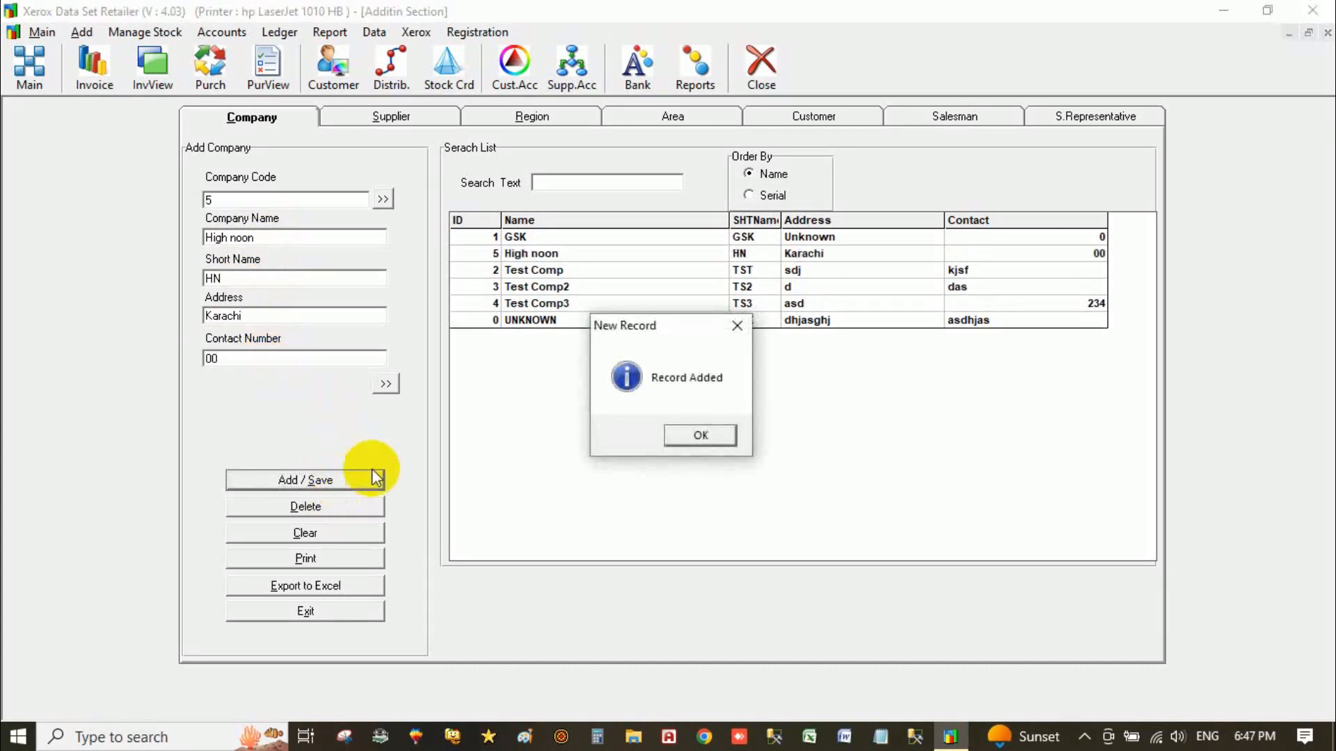
pyautogui.click(699, 434)
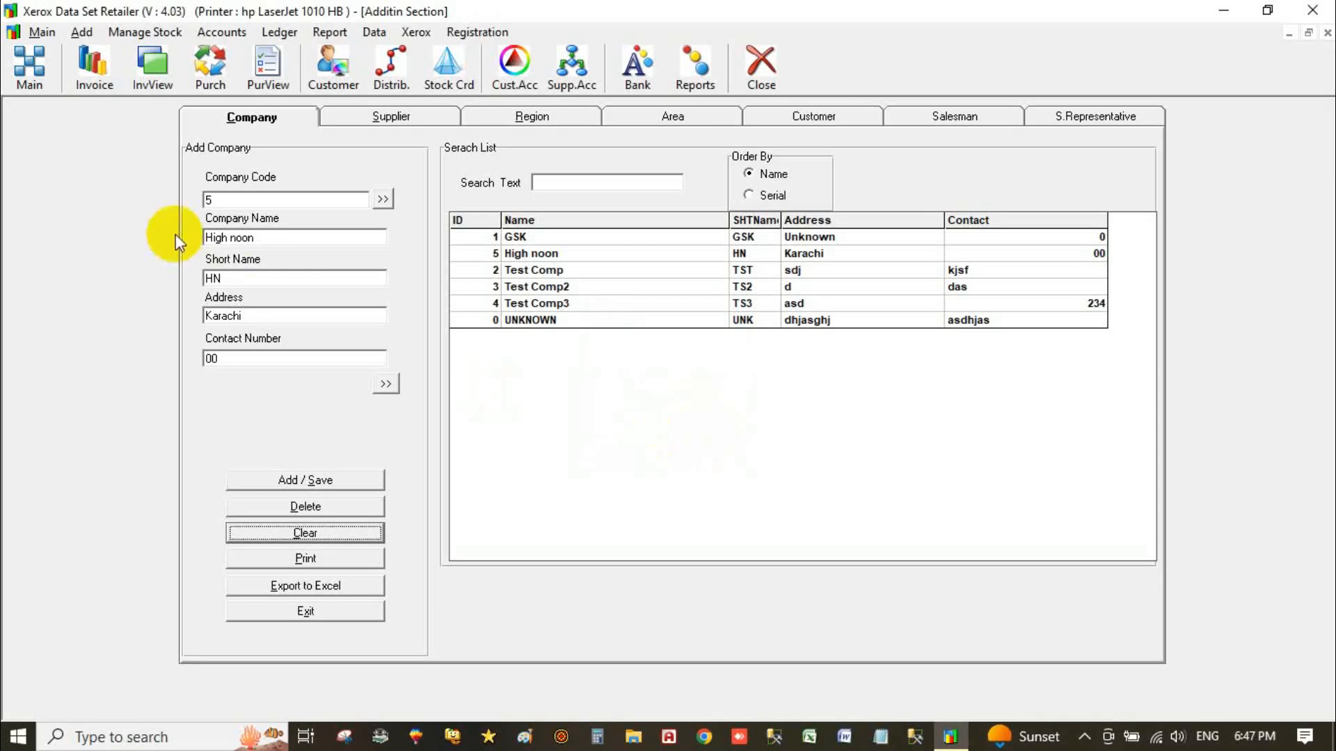
# Reload the High noon company and save its name as 'High Noon', confirming the replacement.
pyautogui.click(295, 535)
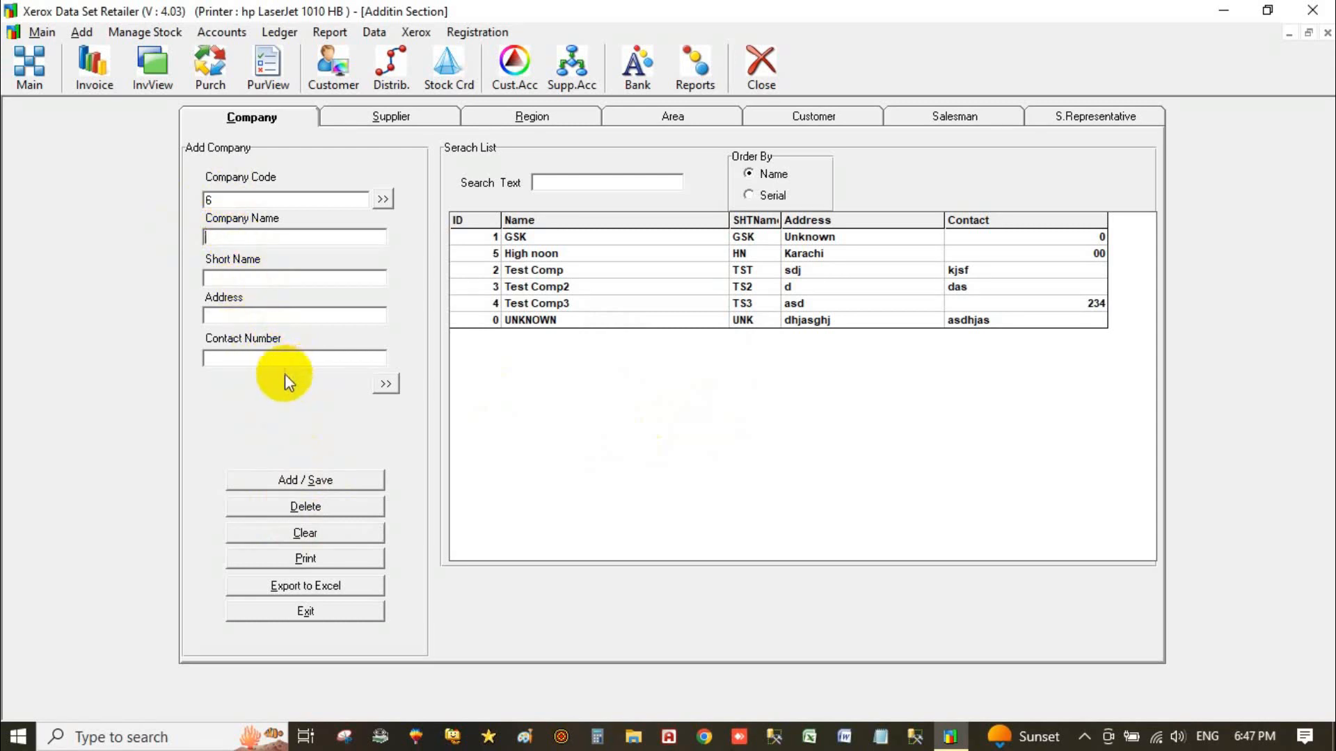
pyautogui.click(653, 273)
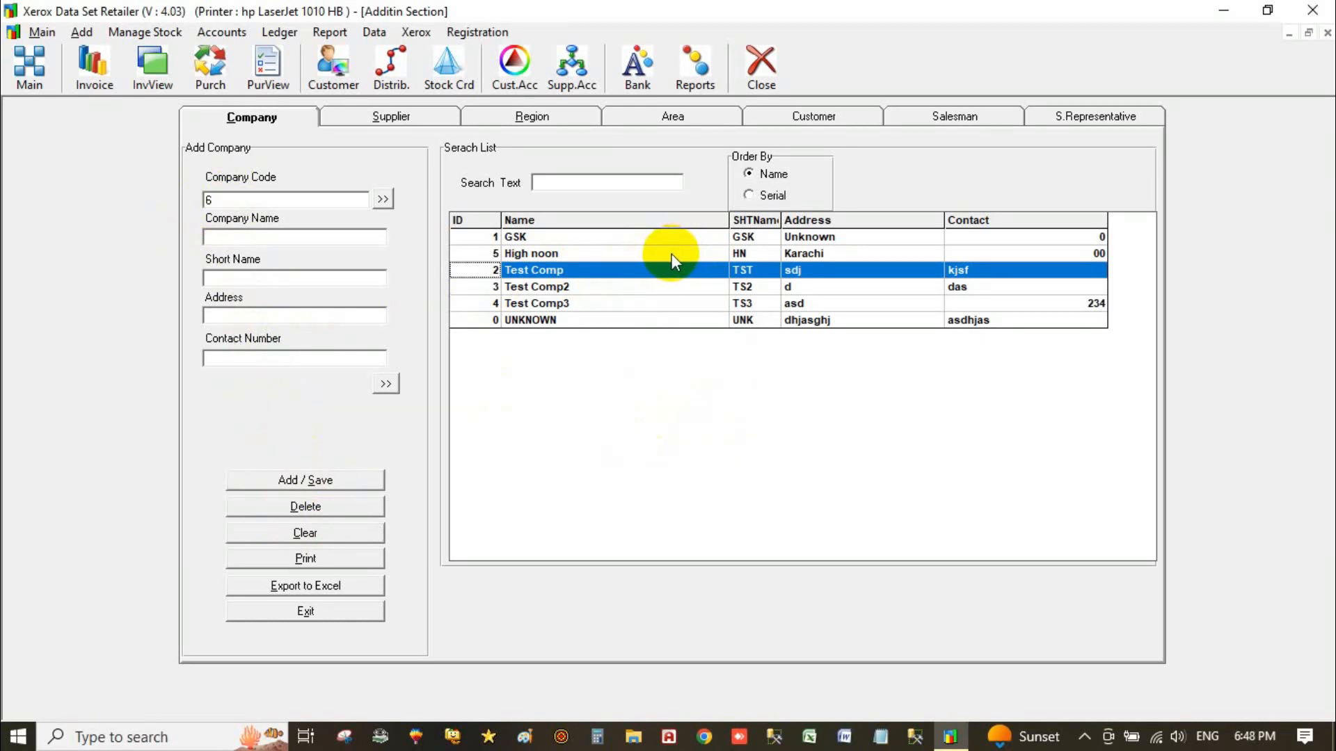
pyautogui.click(671, 253)
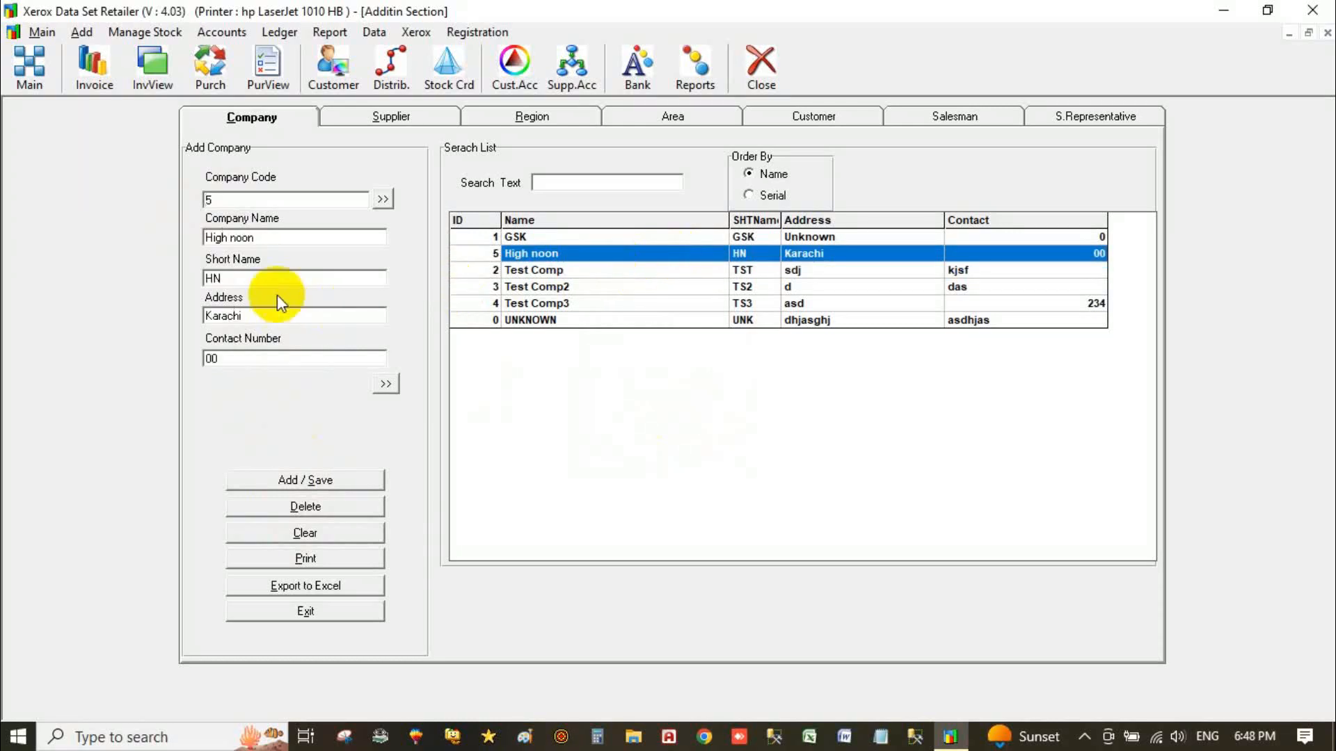
pyautogui.click(230, 238)
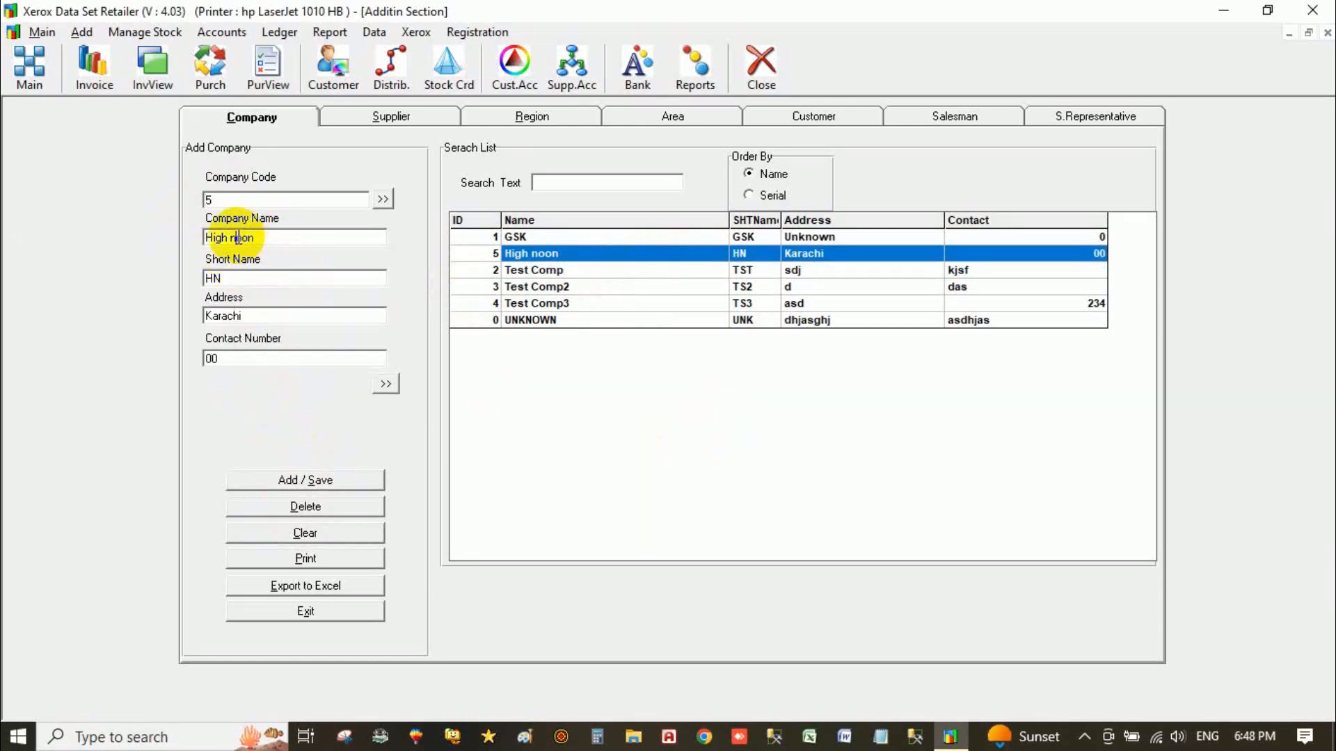
pyautogui.write('N')
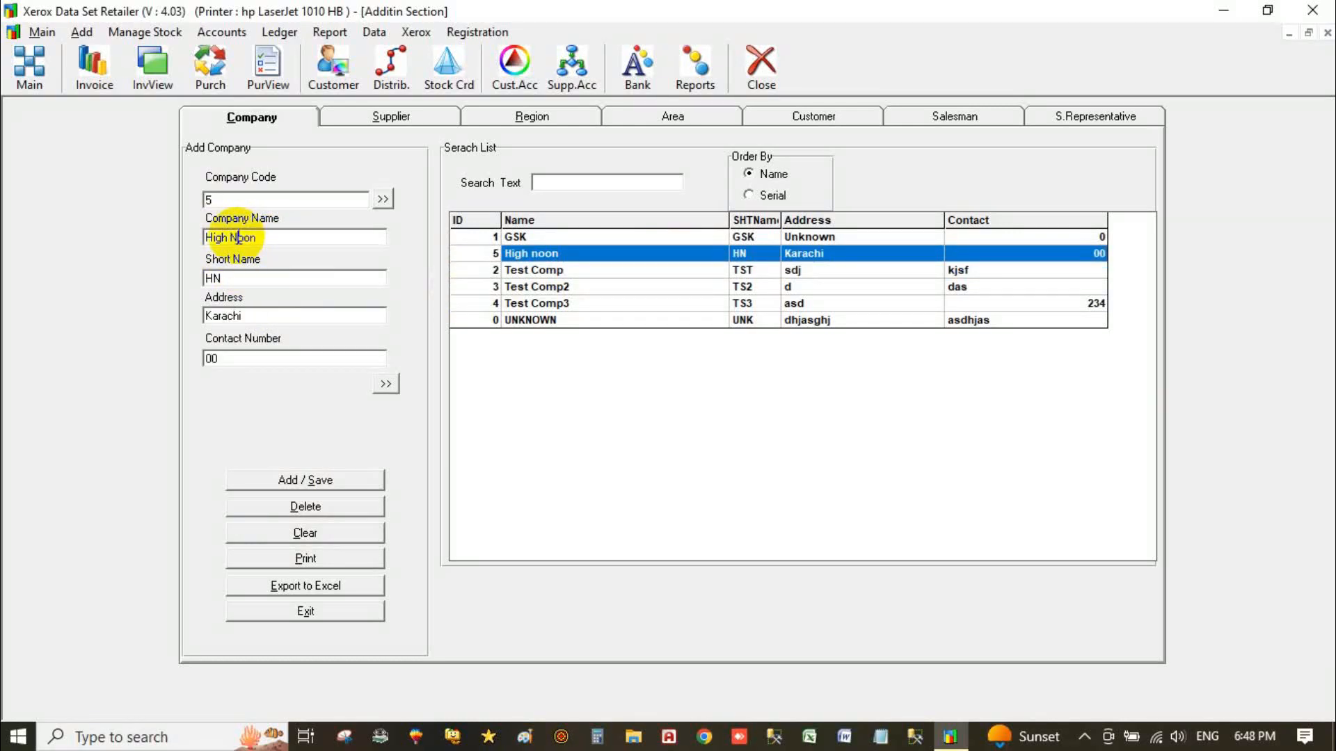
pyautogui.click(332, 478)
pyautogui.click(727, 434)
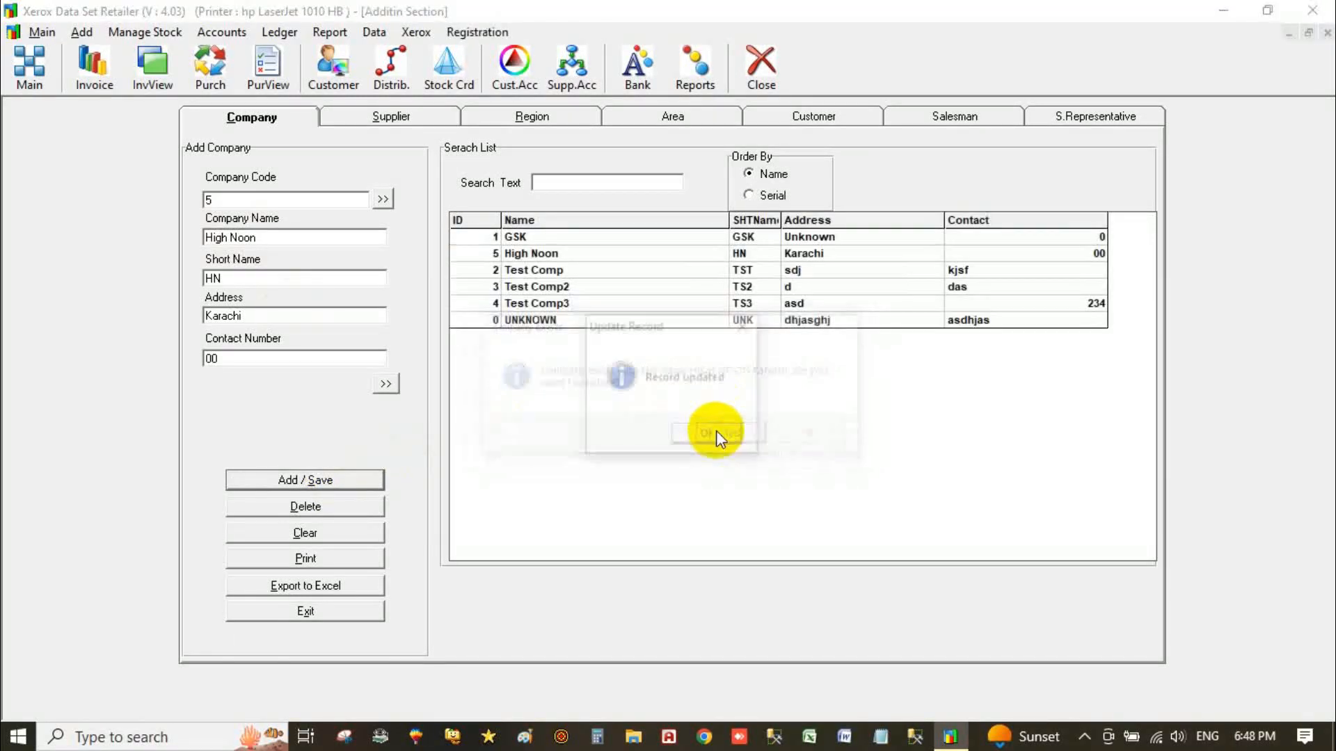
pyautogui.click(715, 436)
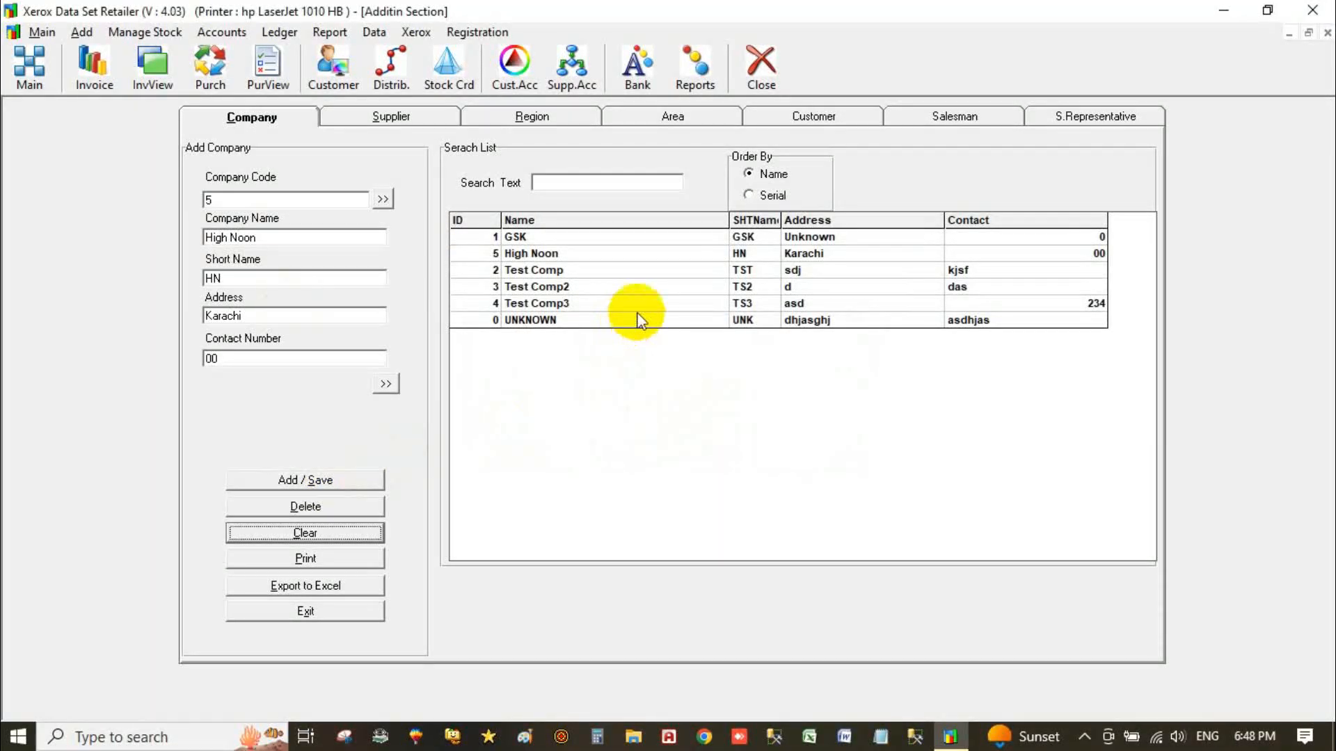
pyautogui.click(573, 307)
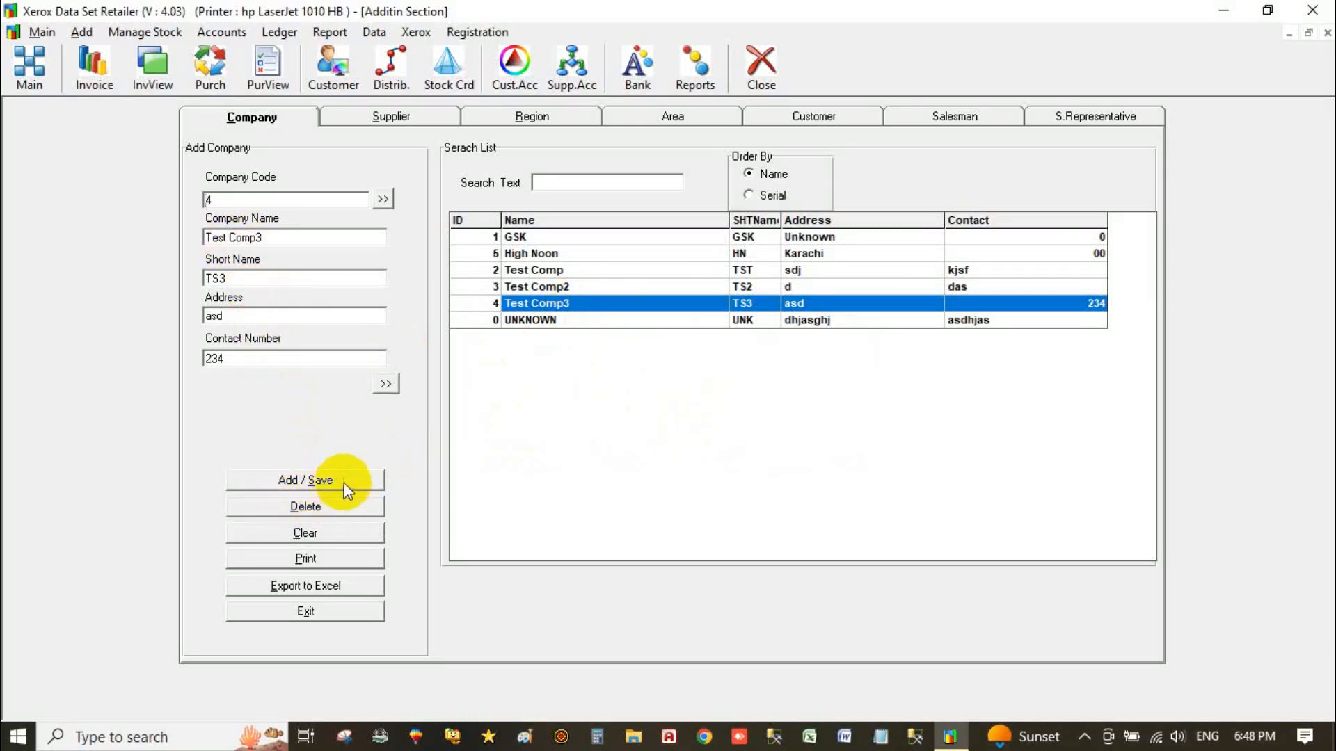
# Attempt to delete Test Comp3, accept the refusal, and switch to the Supplier page.
pyautogui.click(313, 508)
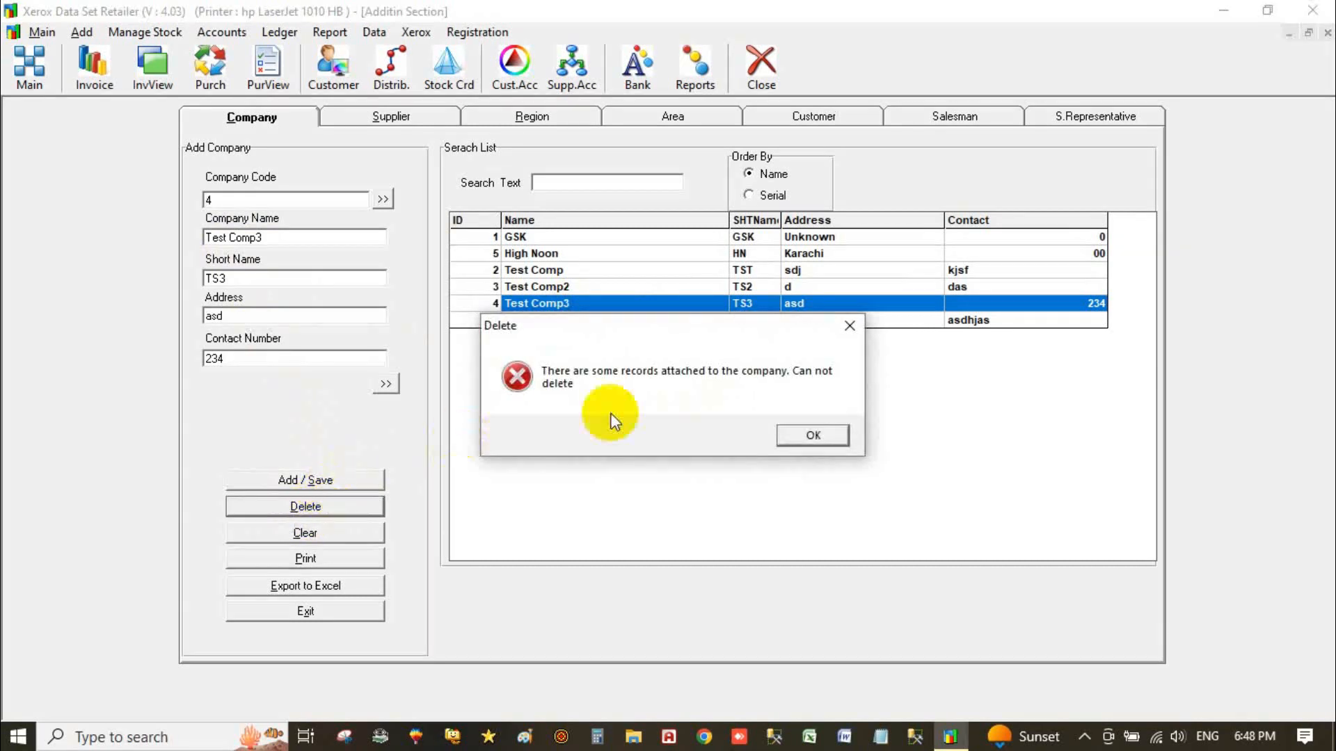
pyautogui.click(826, 440)
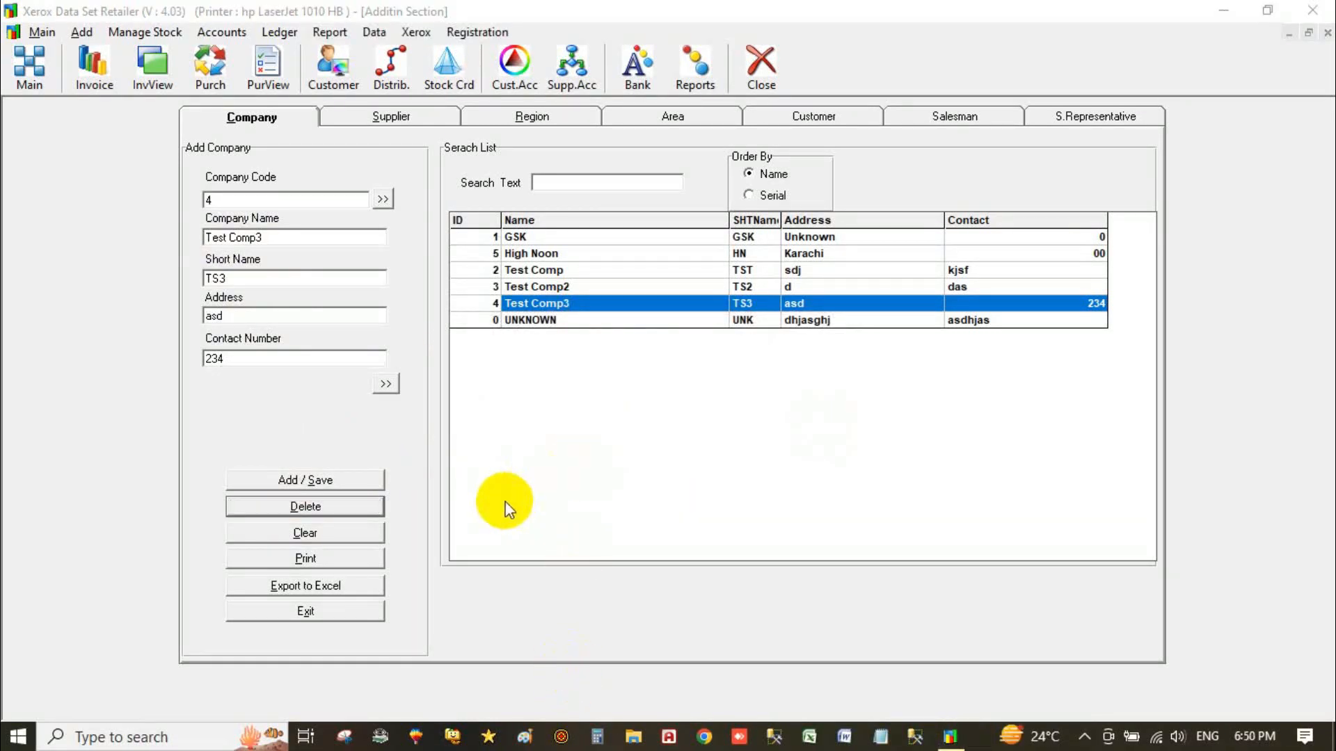
pyautogui.click(411, 115)
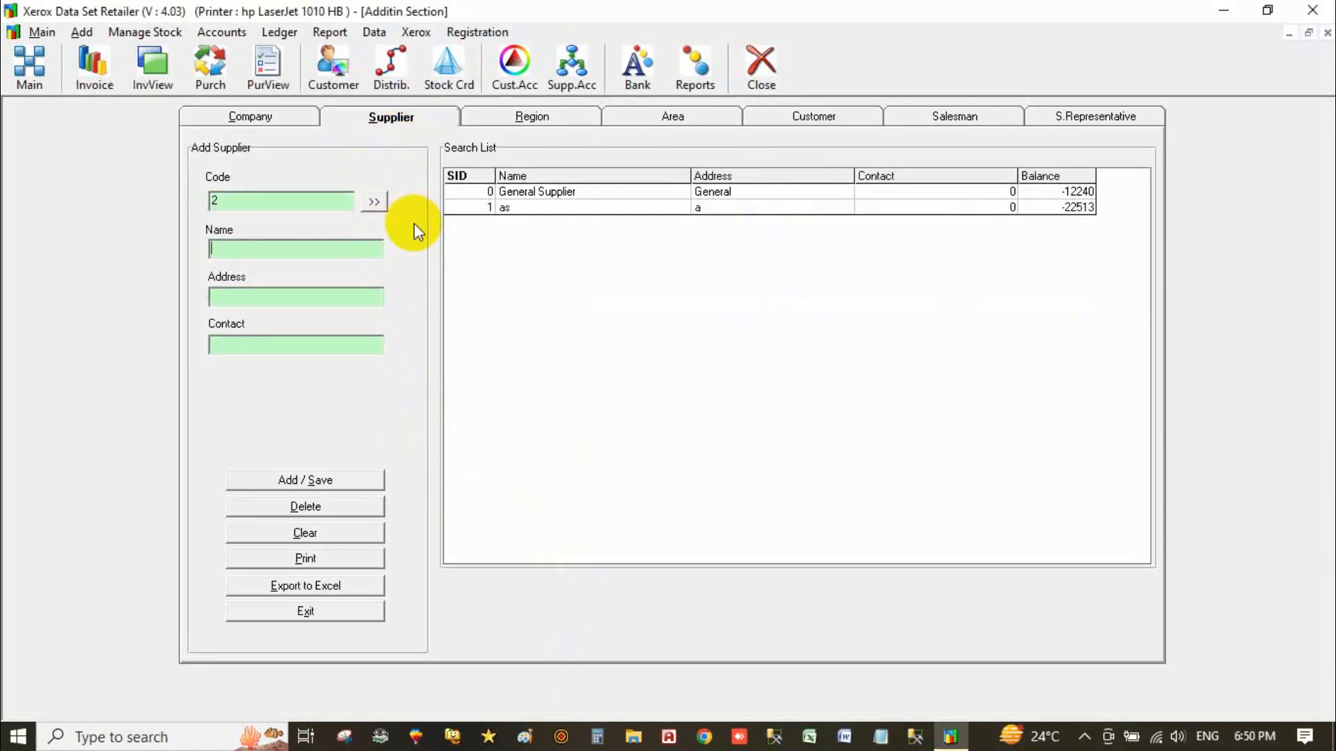
# Leave the Supplier form without adding a new supplier.
pyautogui.click(237, 250)
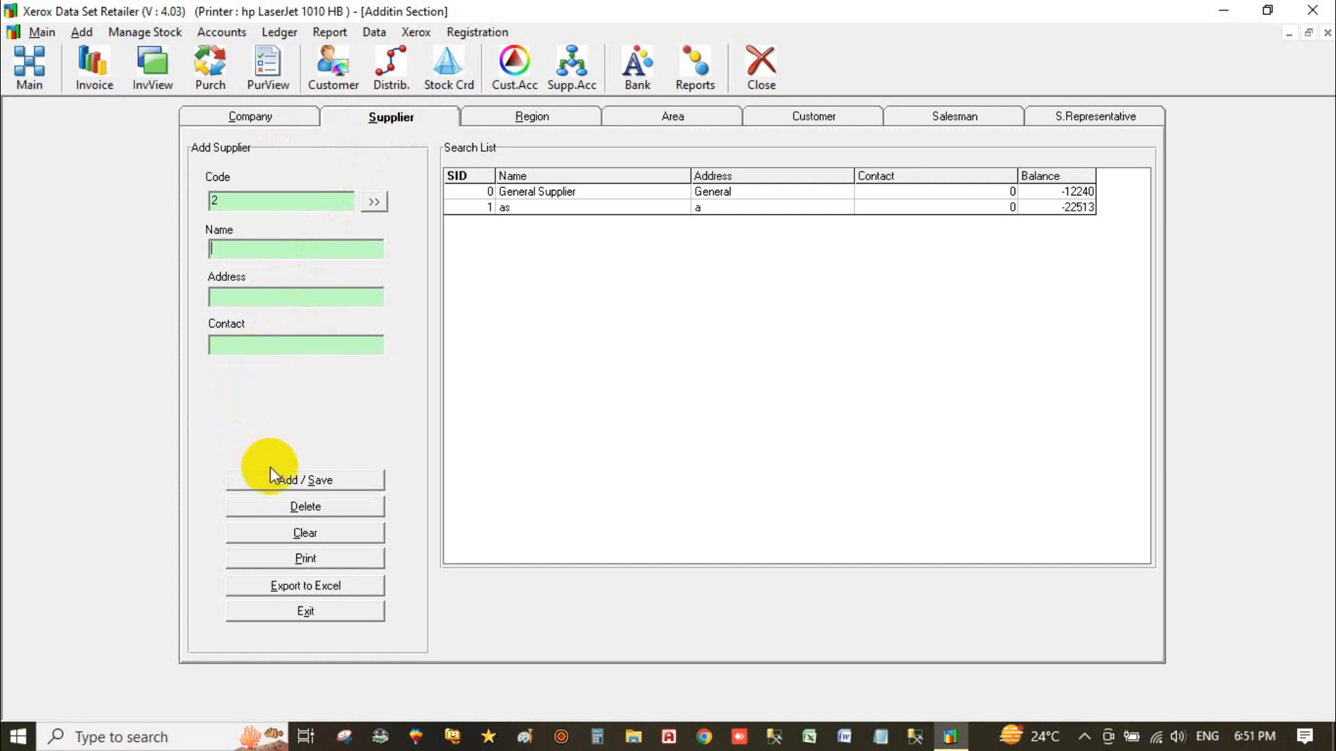
pyautogui.click(304, 612)
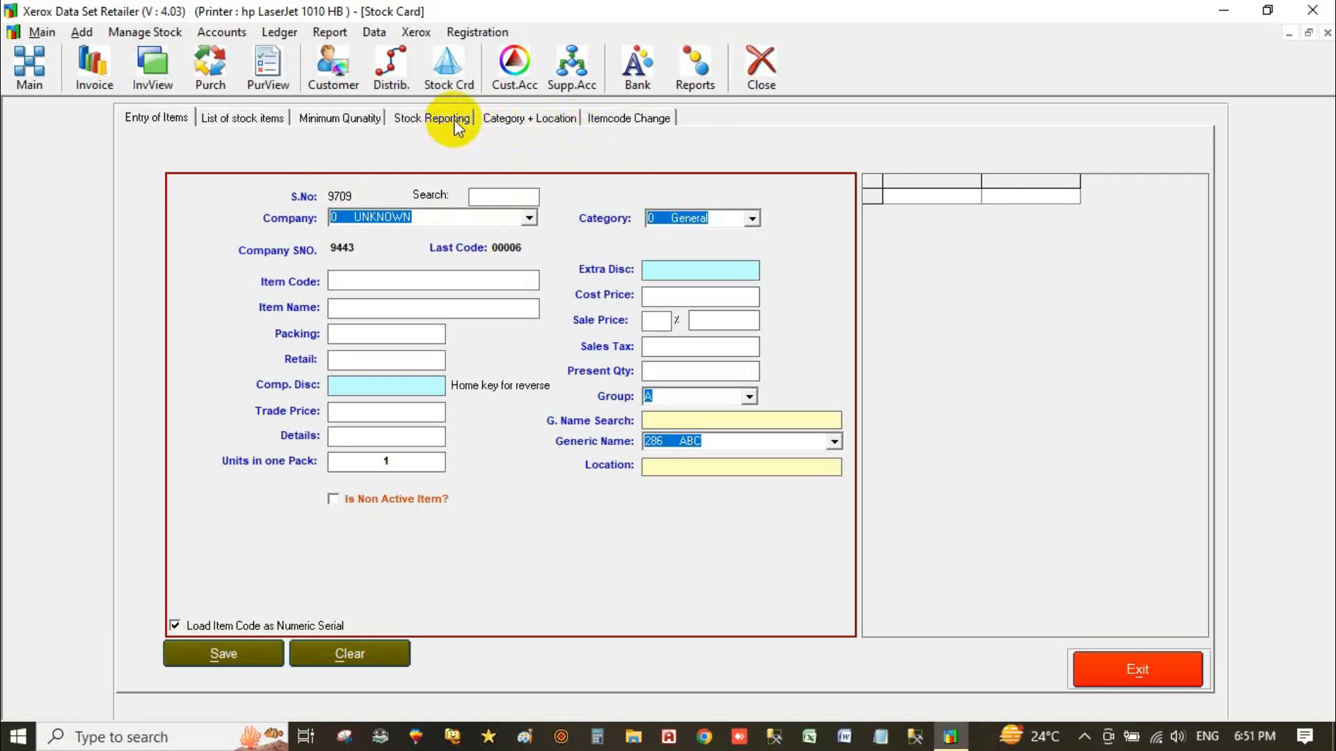
pyautogui.click(532, 115)
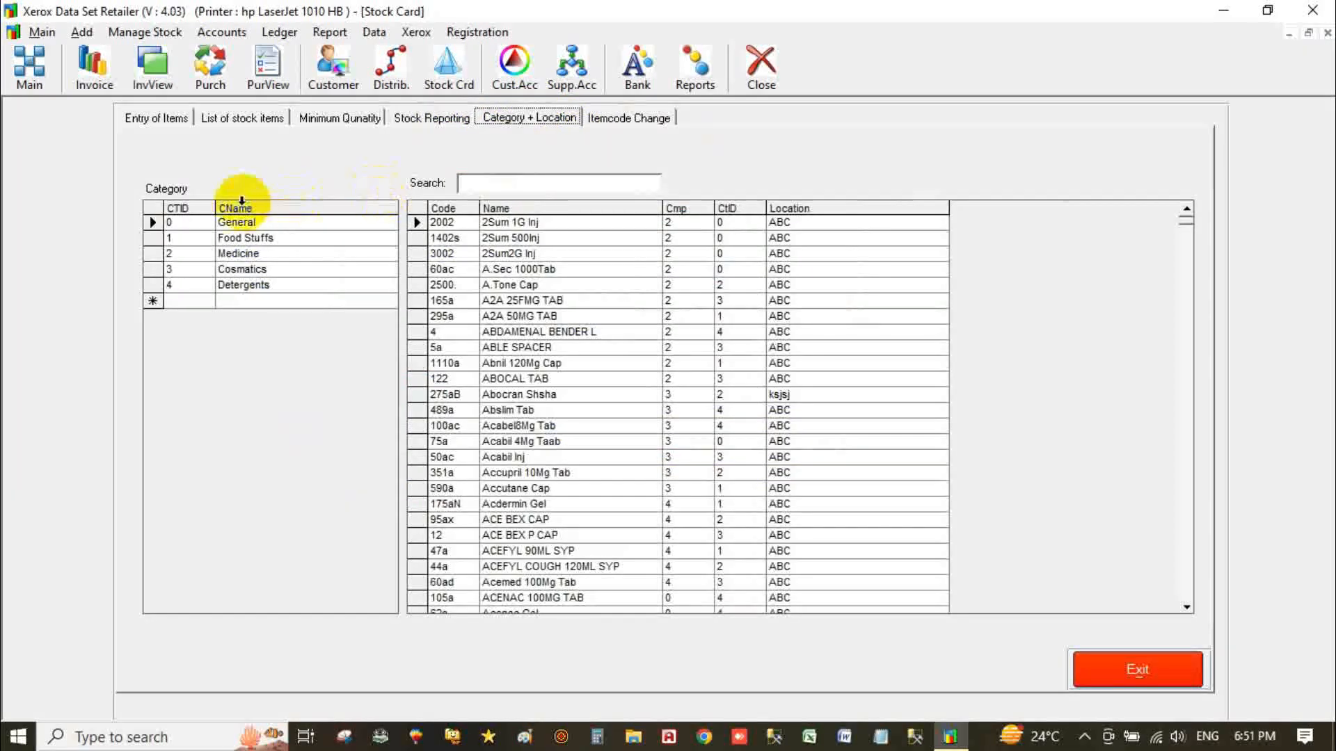
pyautogui.click(235, 206)
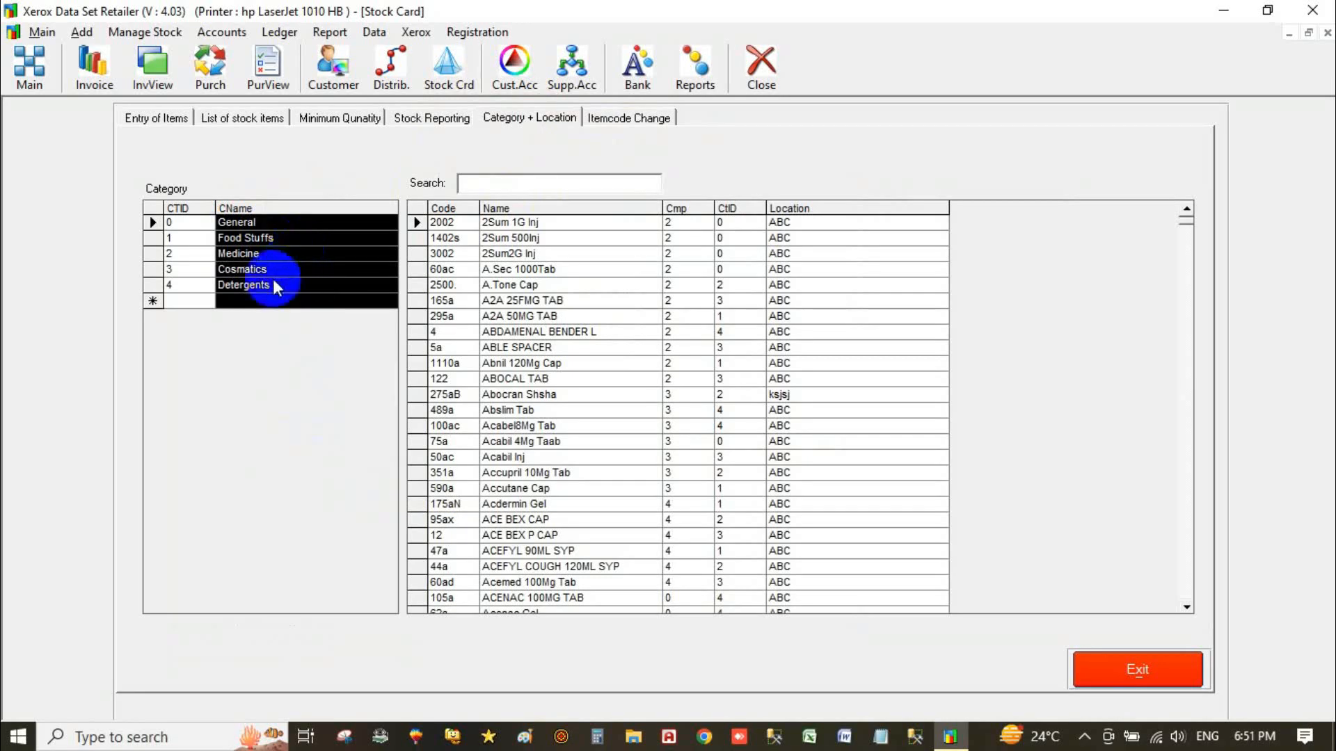
pyautogui.click(155, 120)
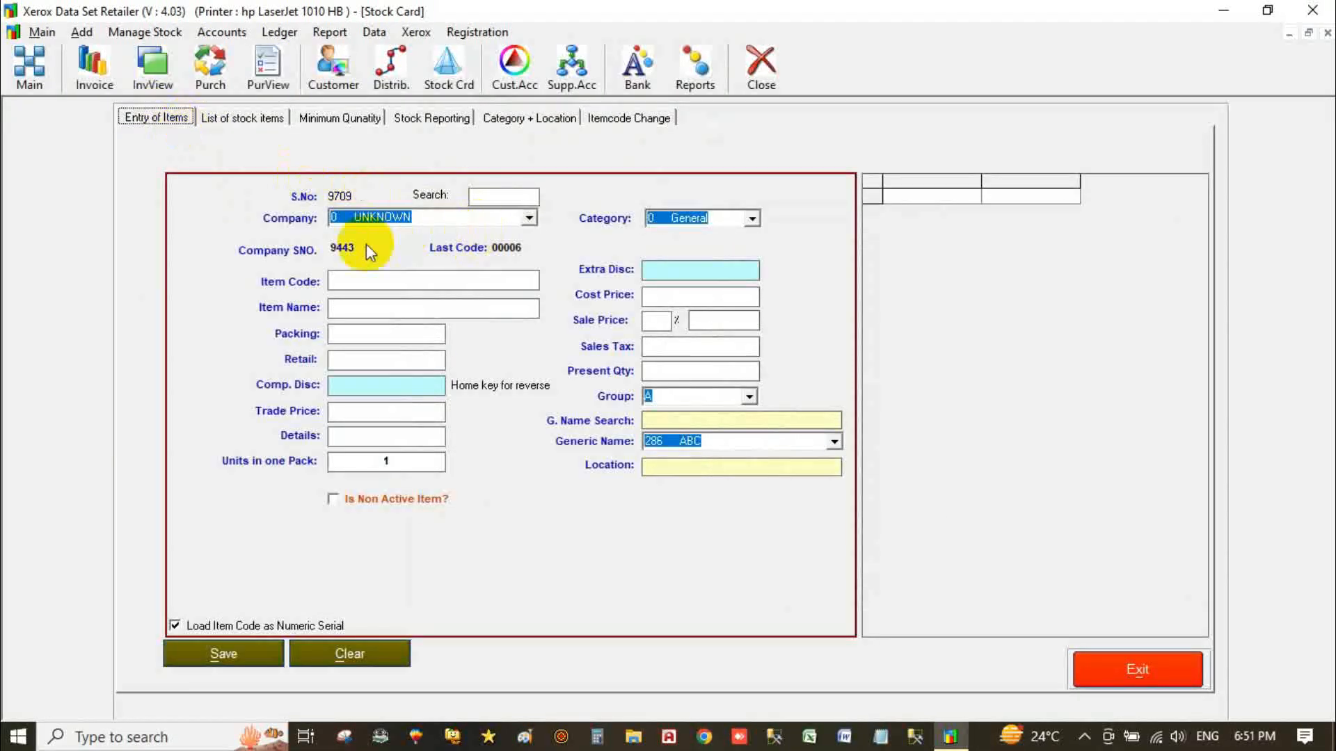
# Assign company 1 GSK to the new stock item by searching 'g' in the company search.
pyautogui.click(751, 220)
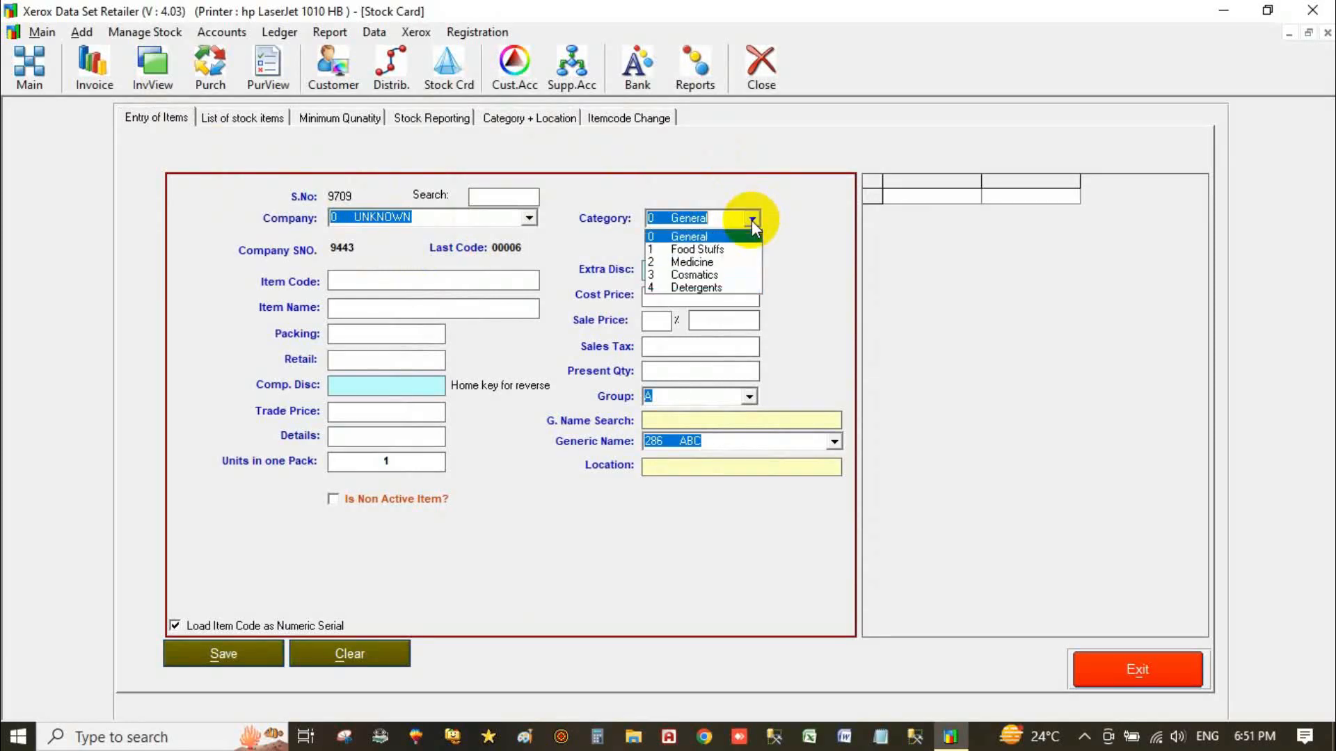
pyautogui.click(530, 219)
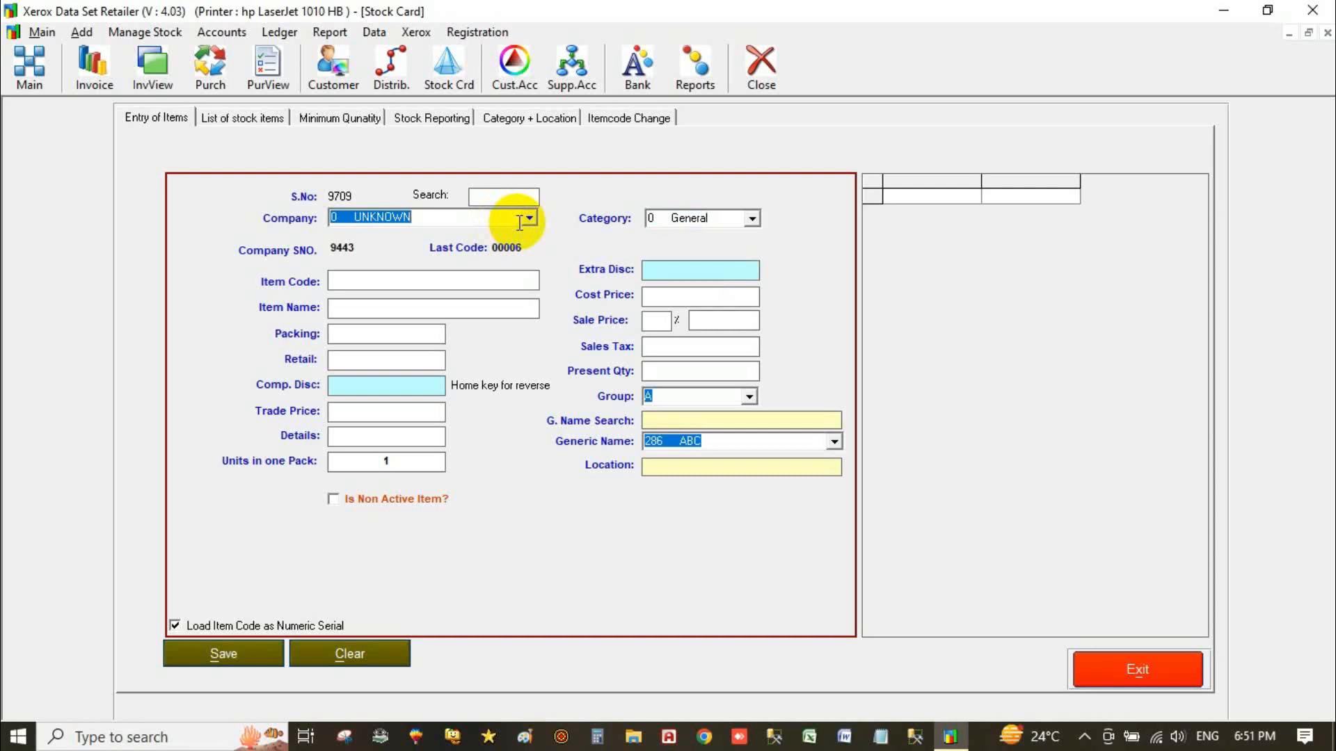
pyautogui.click(529, 219)
pyautogui.click(496, 274)
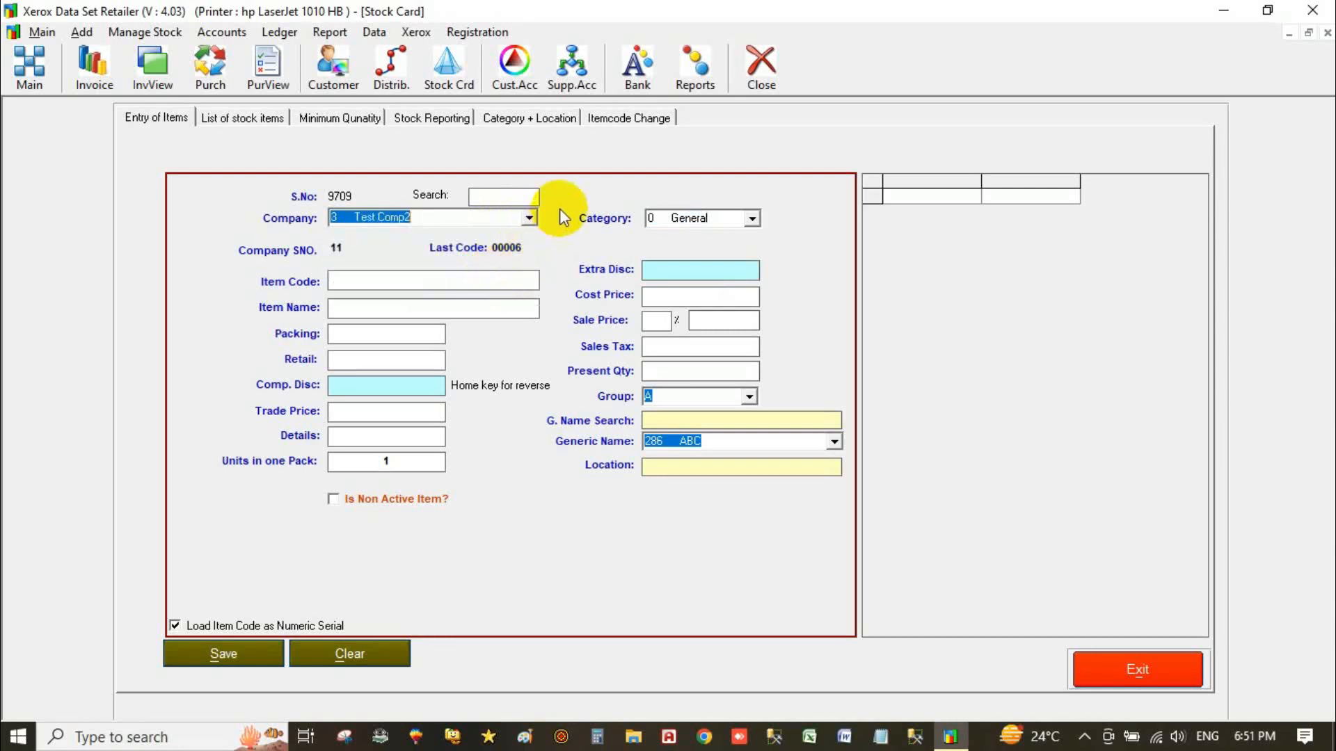
pyautogui.click(502, 197)
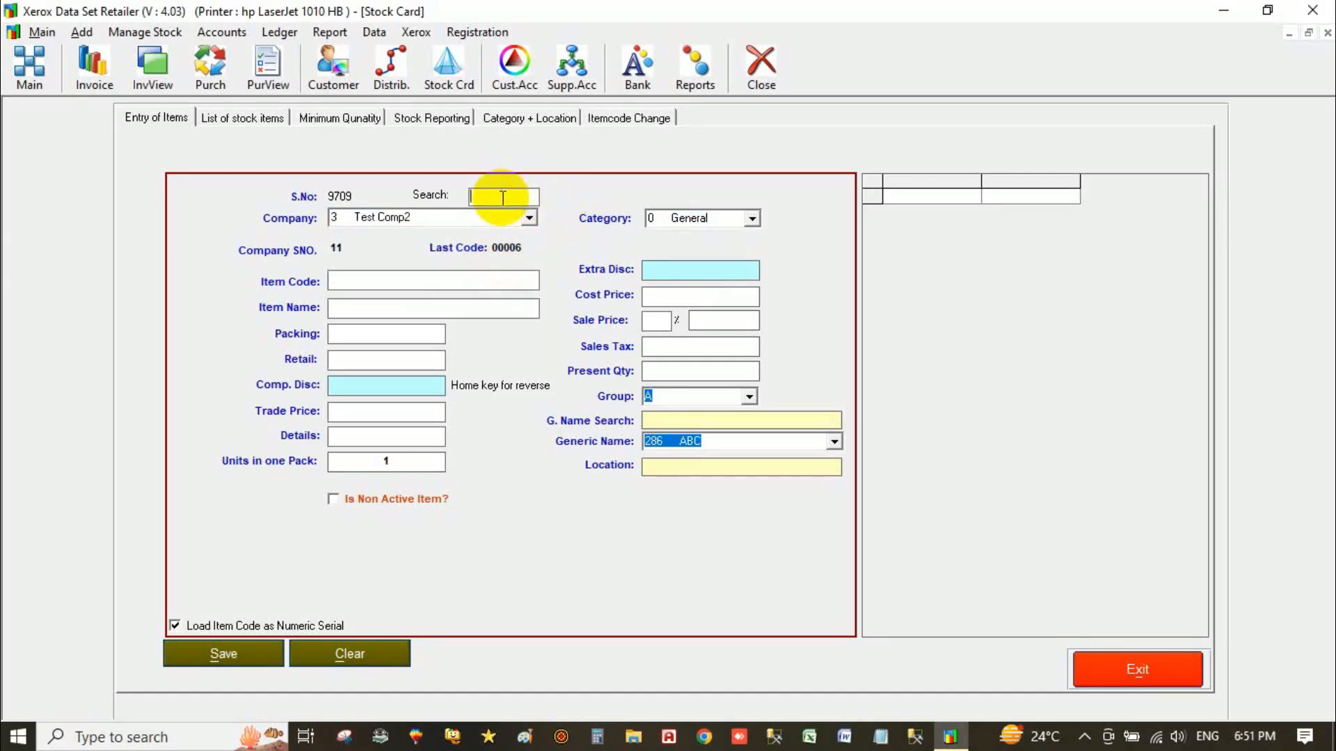
pyautogui.write('g')
pyautogui.click(367, 278)
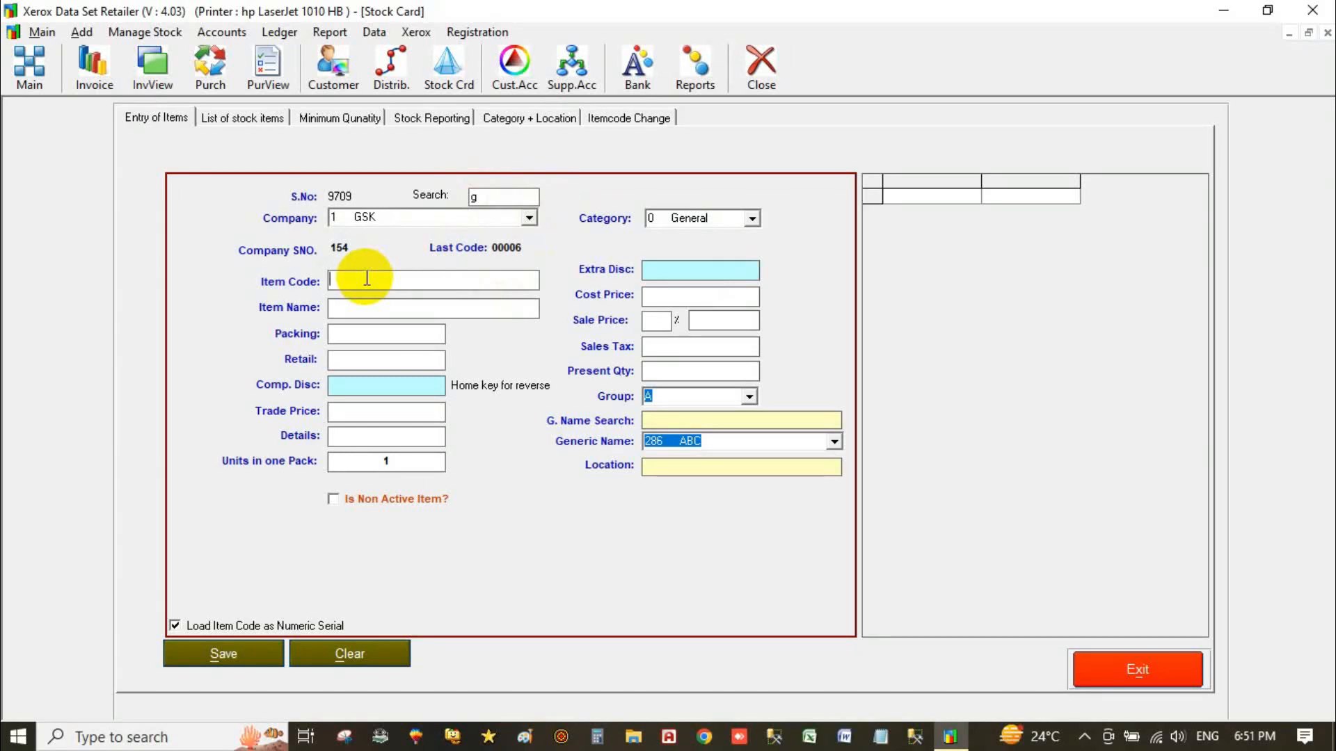
# Enter item code 001, item name Test Item and packing 1x10.
pyautogui.write('001')
pyautogui.press('Return')
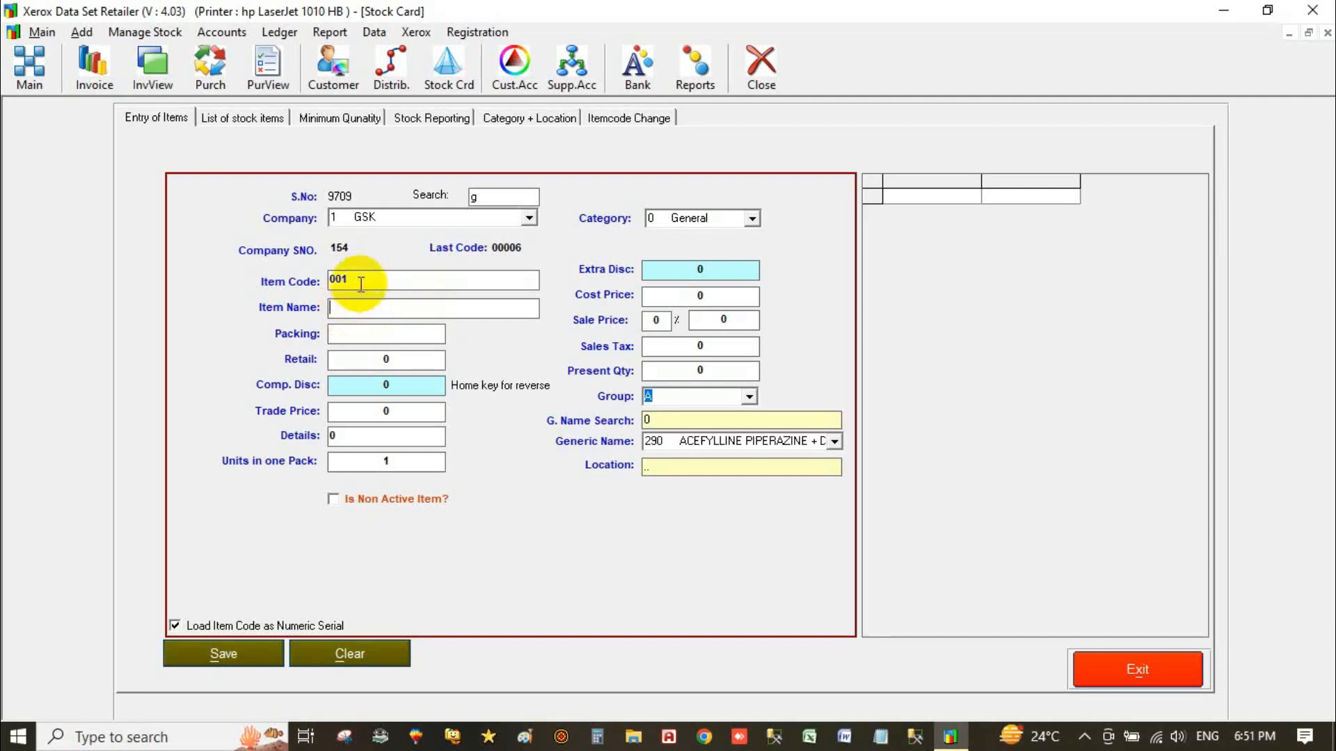
pyautogui.click(361, 283)
pyautogui.click(359, 309)
pyautogui.click(359, 277)
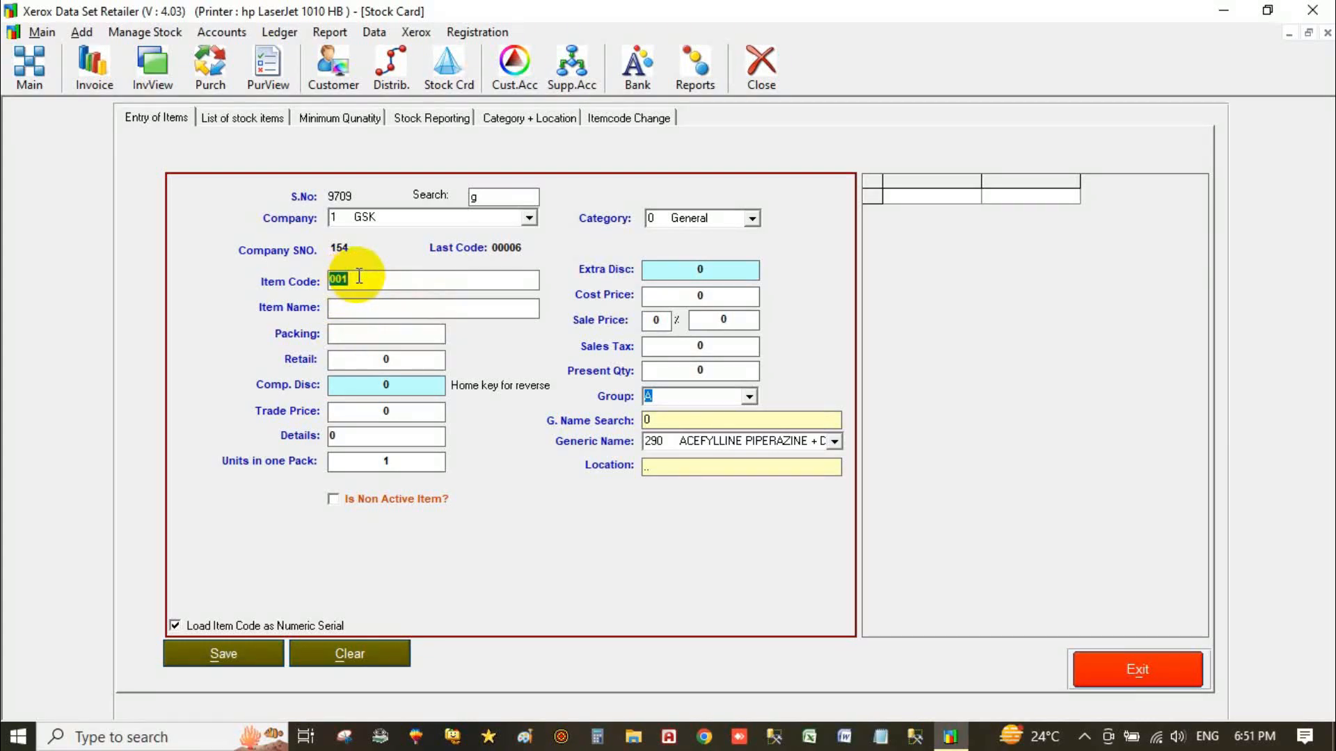
pyautogui.click(359, 307)
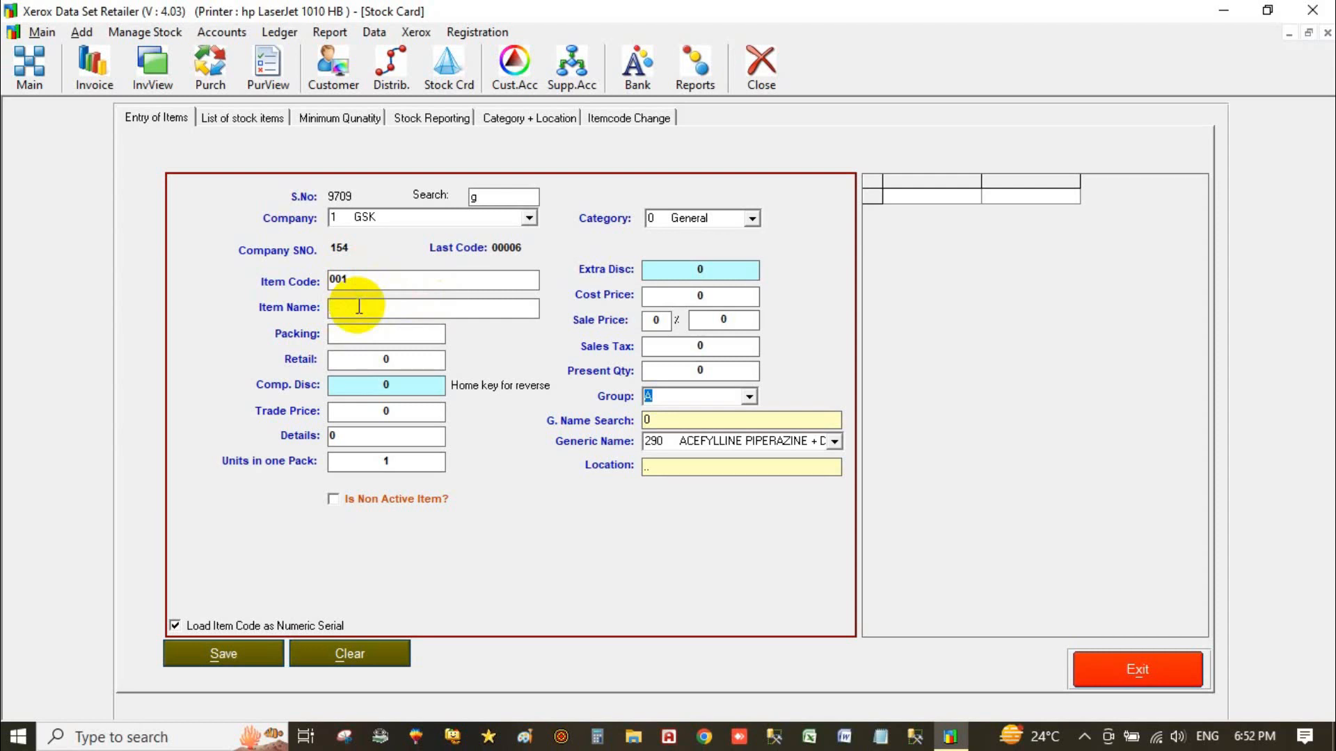
pyautogui.write('Test I')
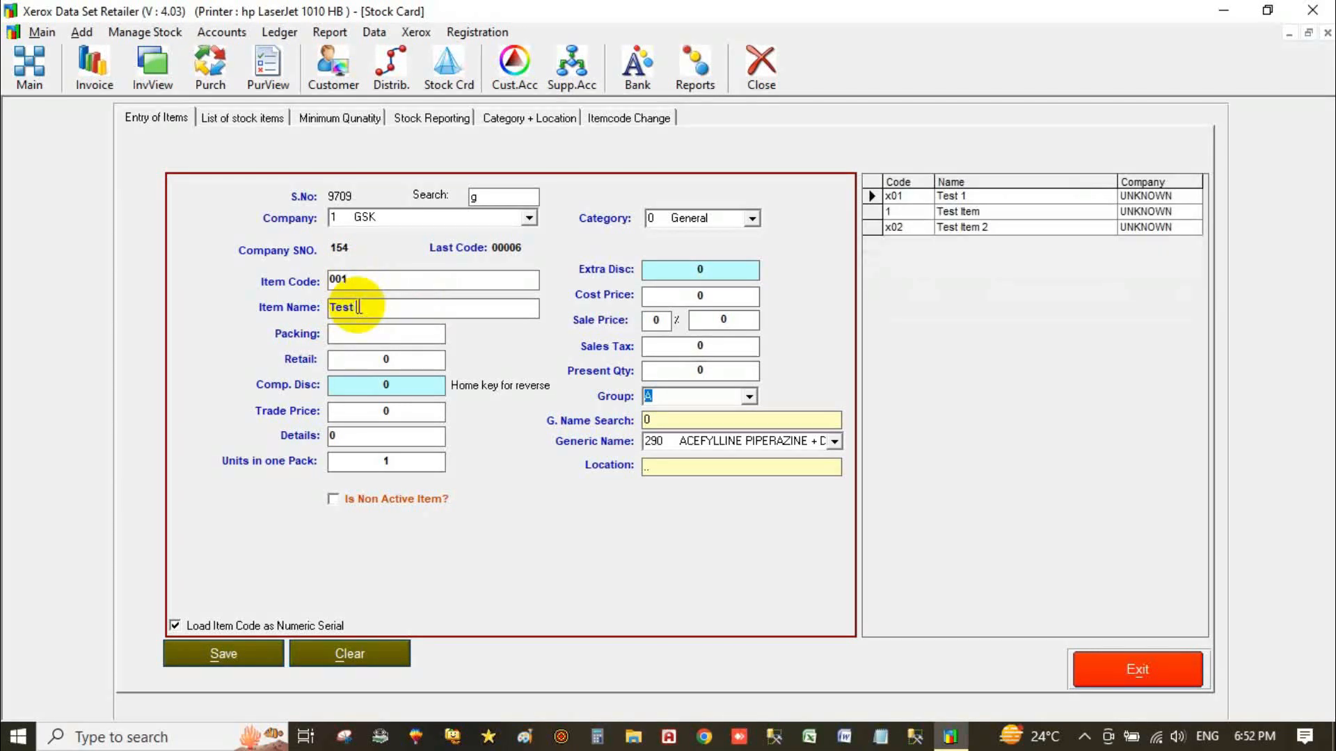
pyautogui.write('tem')
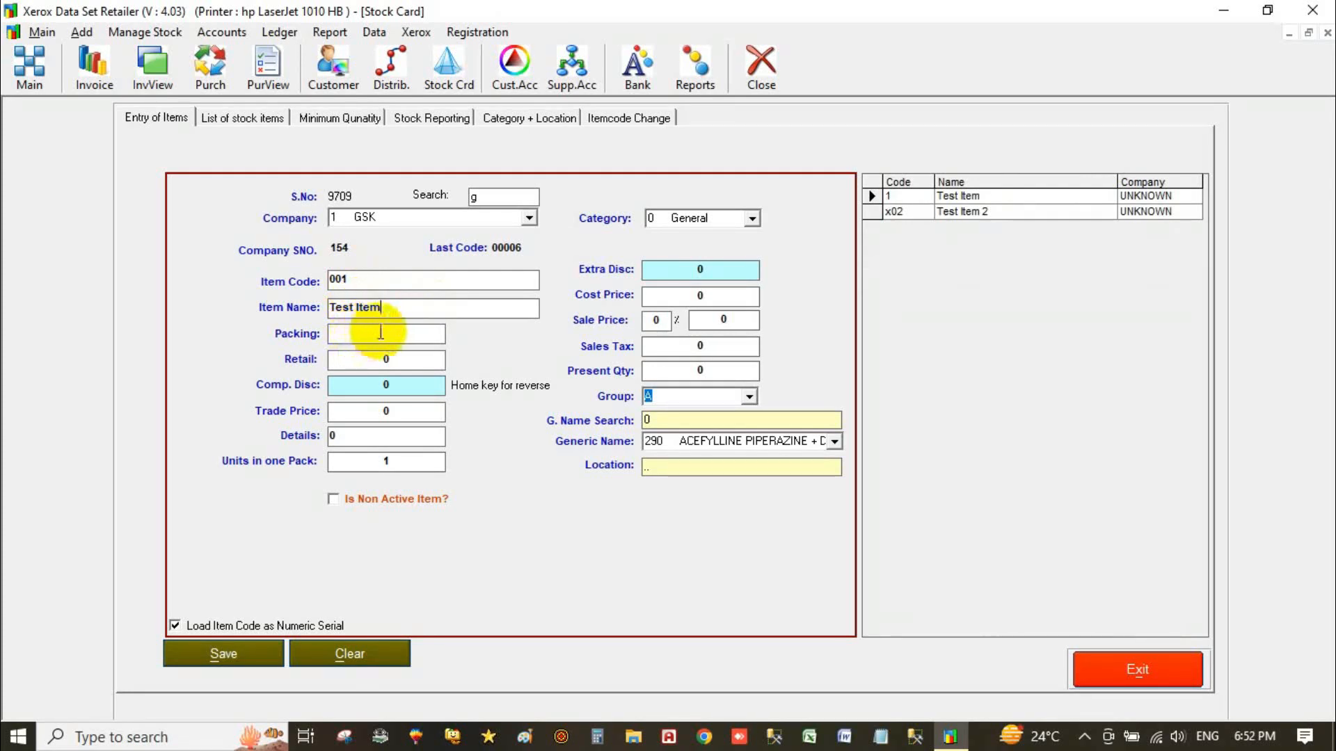
pyautogui.click(380, 332)
pyautogui.write('1x10')
pyautogui.press('Return')
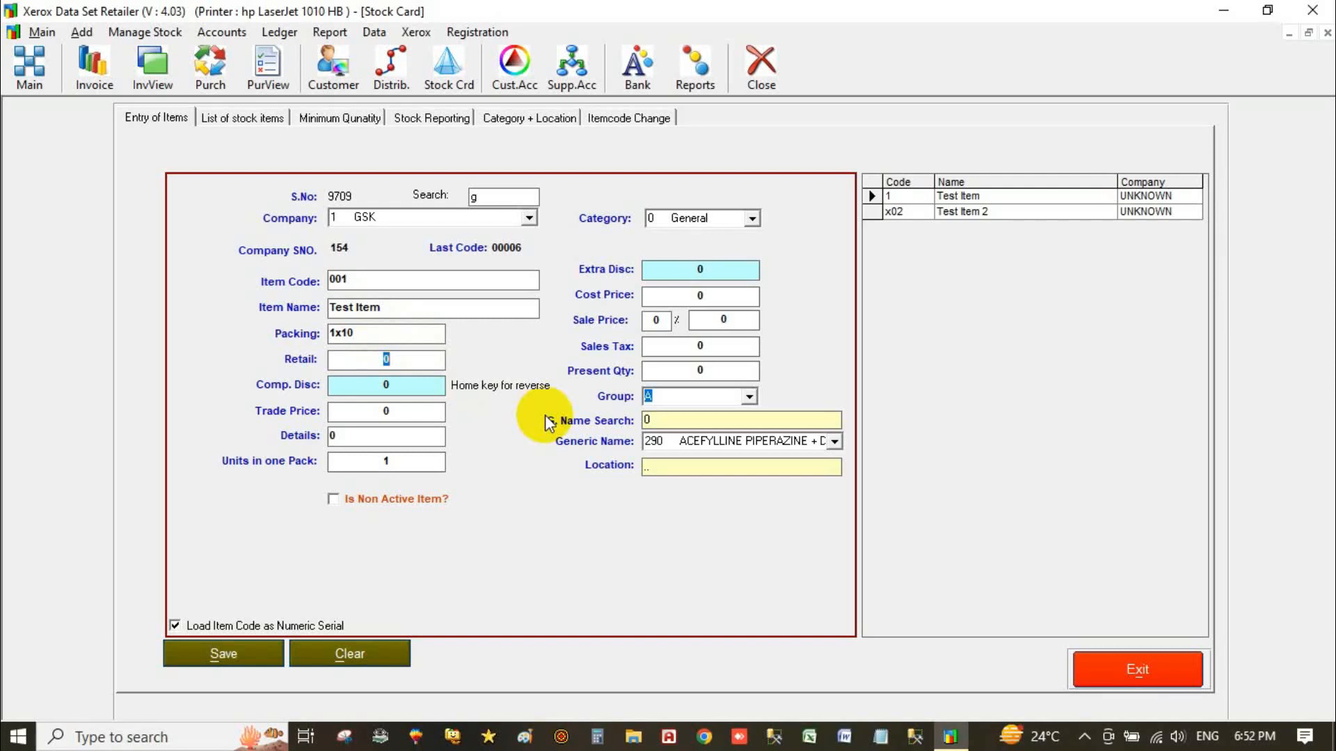
# Enter retail price 230, company discount 15 (trade price 195.500) and details hghs.
pyautogui.write('230')
pyautogui.press('Return')
pyautogui.write('15')
pyautogui.press('Return')
pyautogui.press('Return')
pyautogui.press('Delete')
pyautogui.write('ghs')
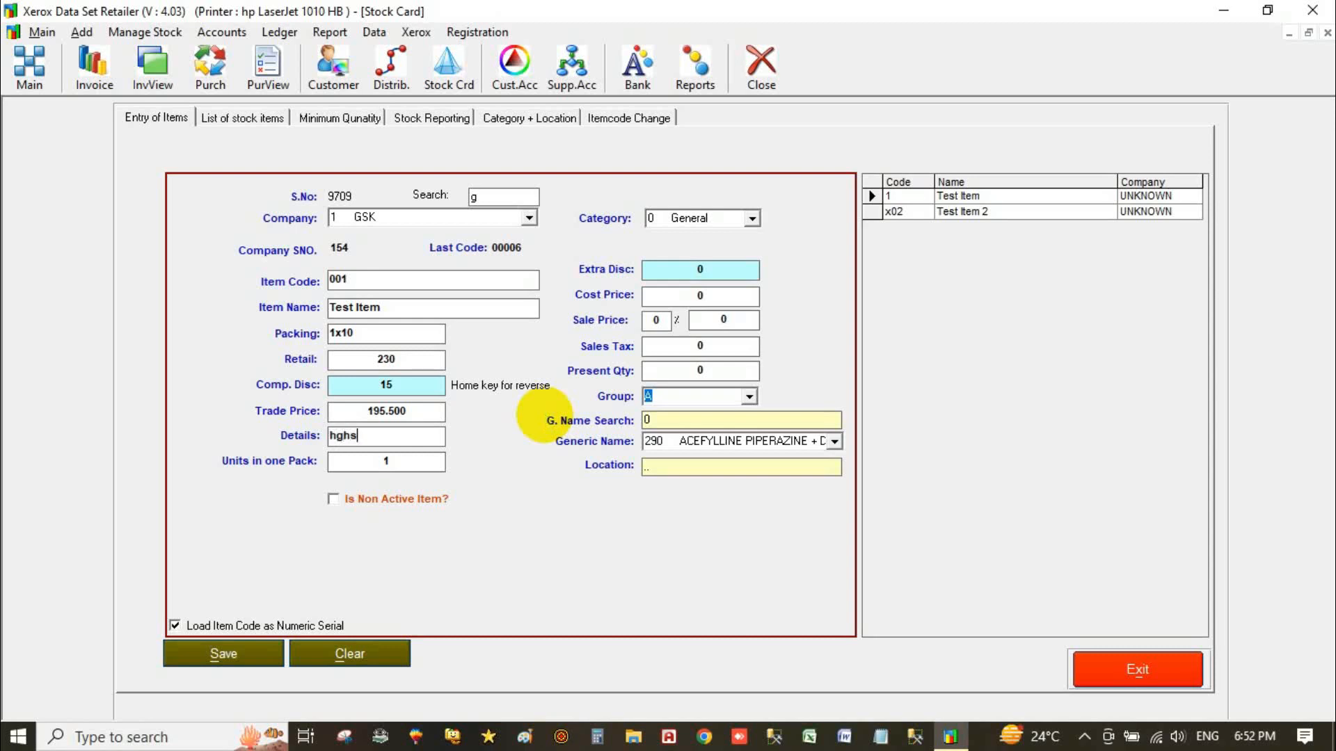
pyautogui.press('Return')
pyautogui.click(683, 274)
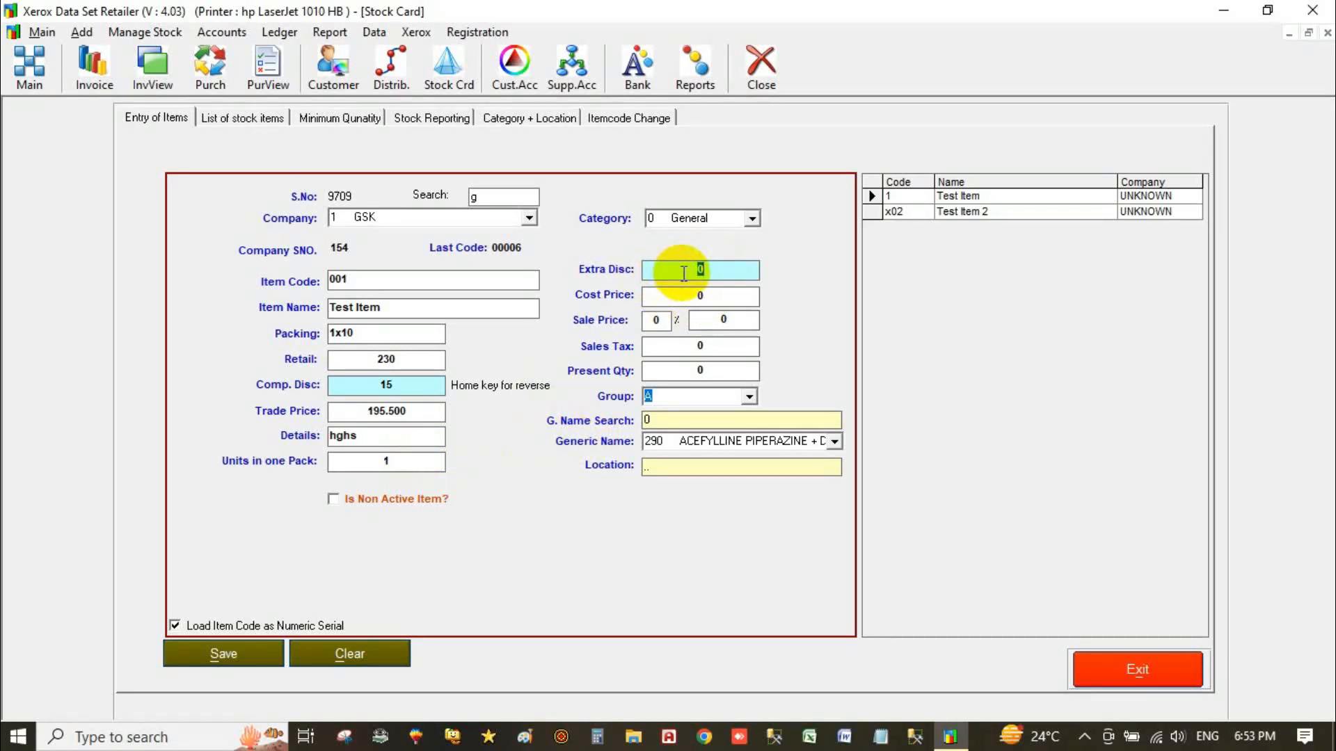
# Set extra discount 5 and a 10% sale margin, giving sale price 207.000.
pyautogui.write('5')
pyautogui.press('Return')
pyautogui.press('Return')
pyautogui.press('Delete')
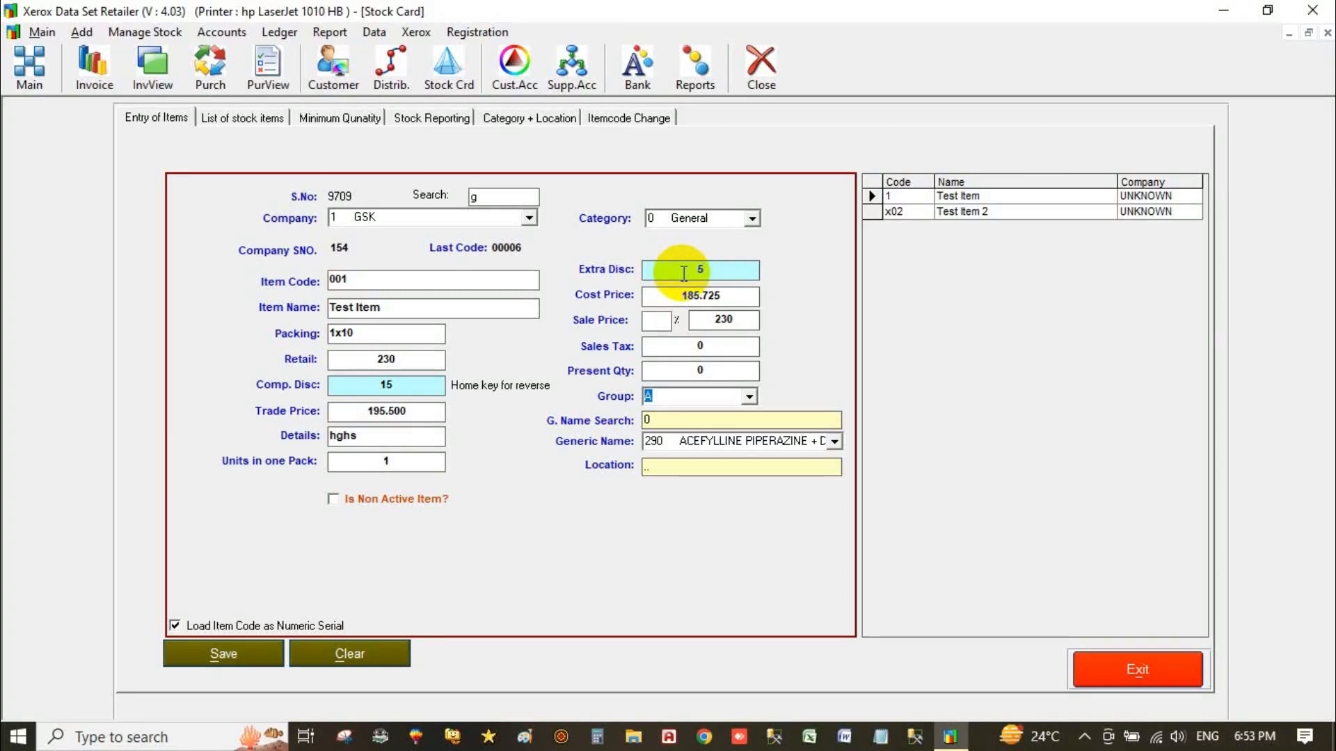
pyautogui.write('10')
pyautogui.press('Return')
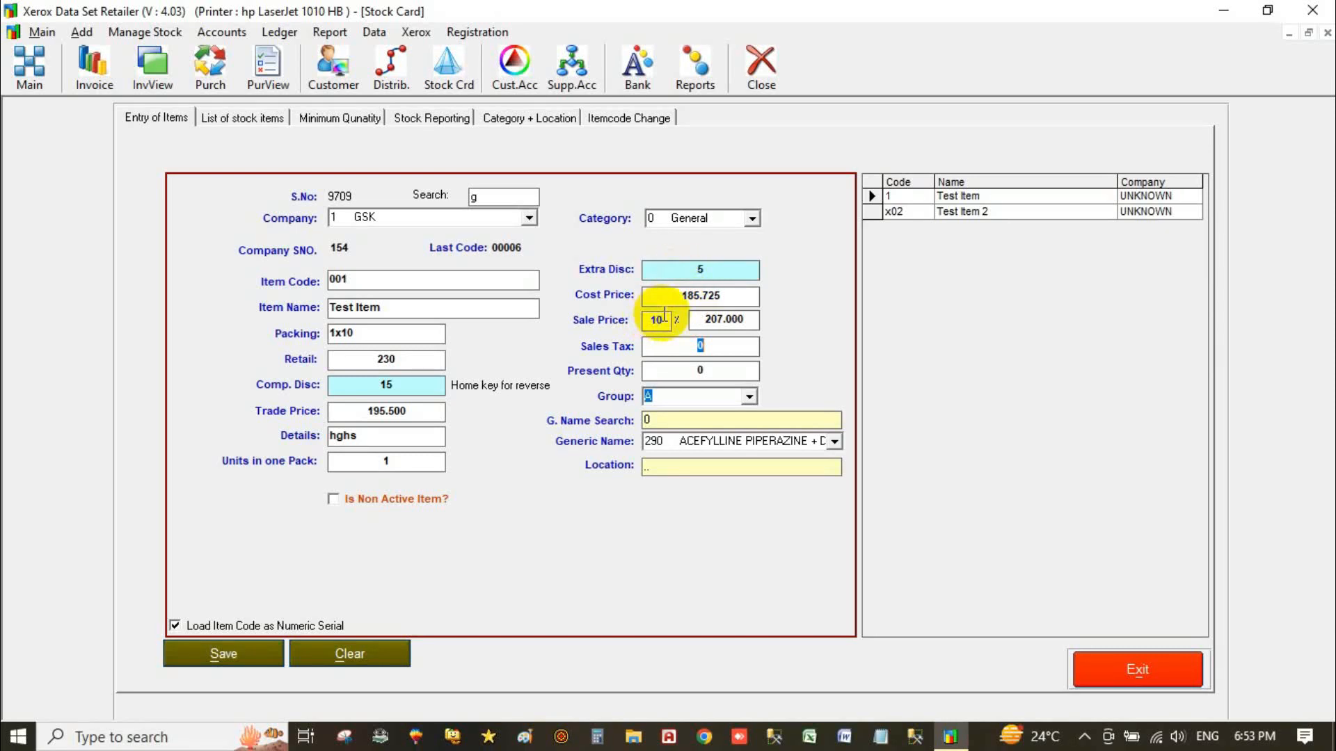
pyautogui.click(718, 298)
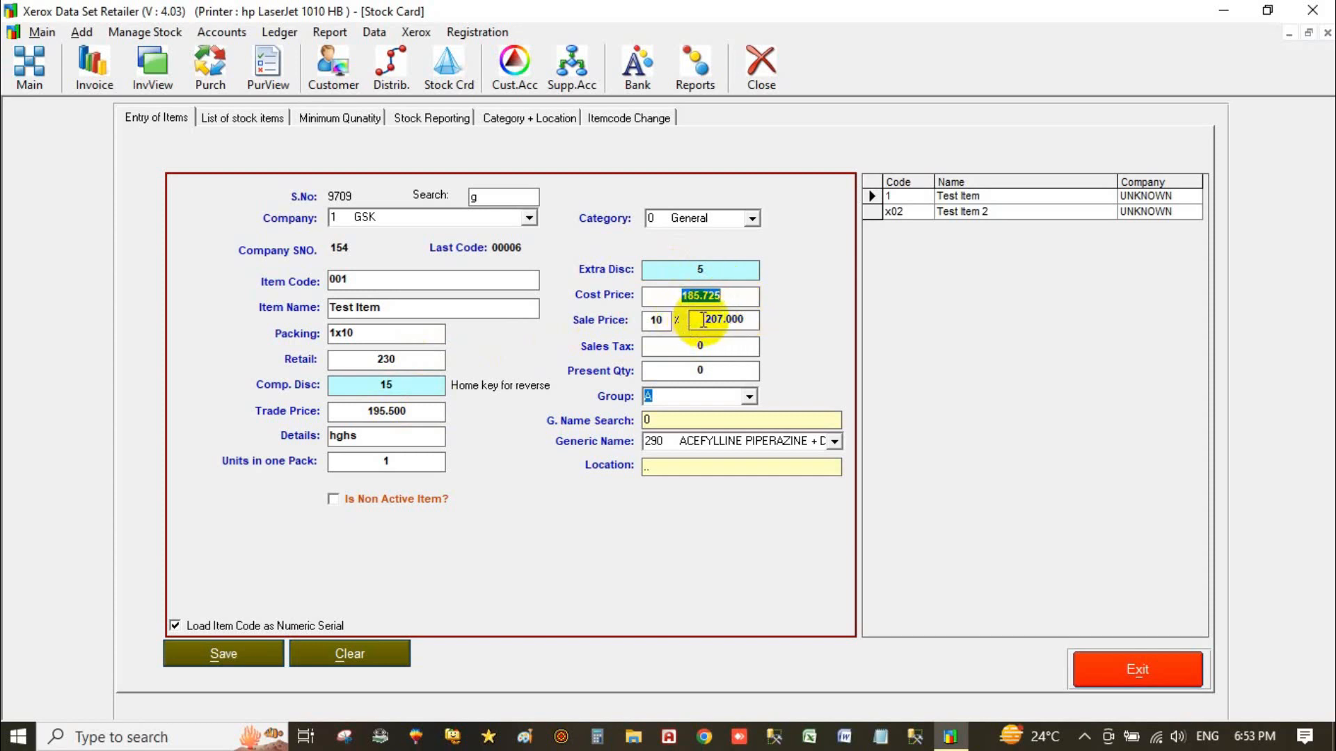
pyautogui.click(665, 321)
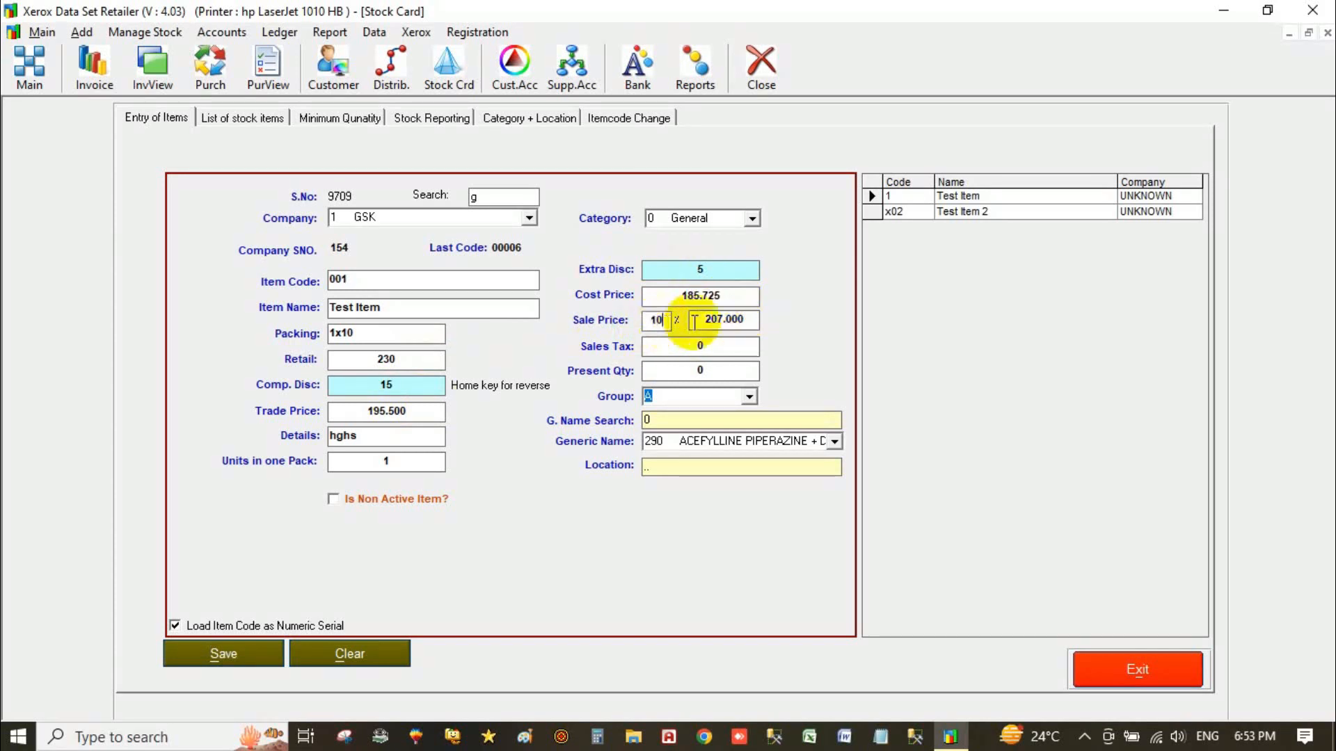
pyautogui.click(737, 319)
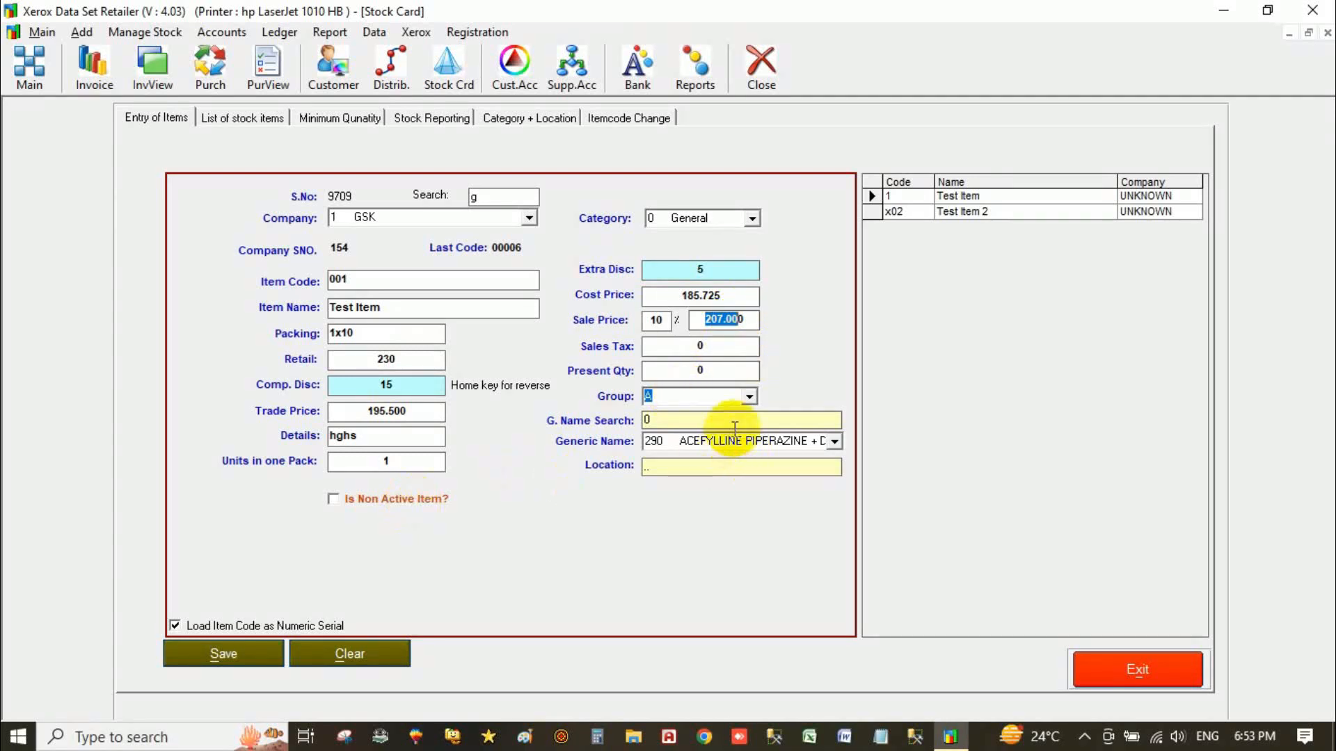
# Put Test Item in group H and save the stock record.
pyautogui.click(751, 399)
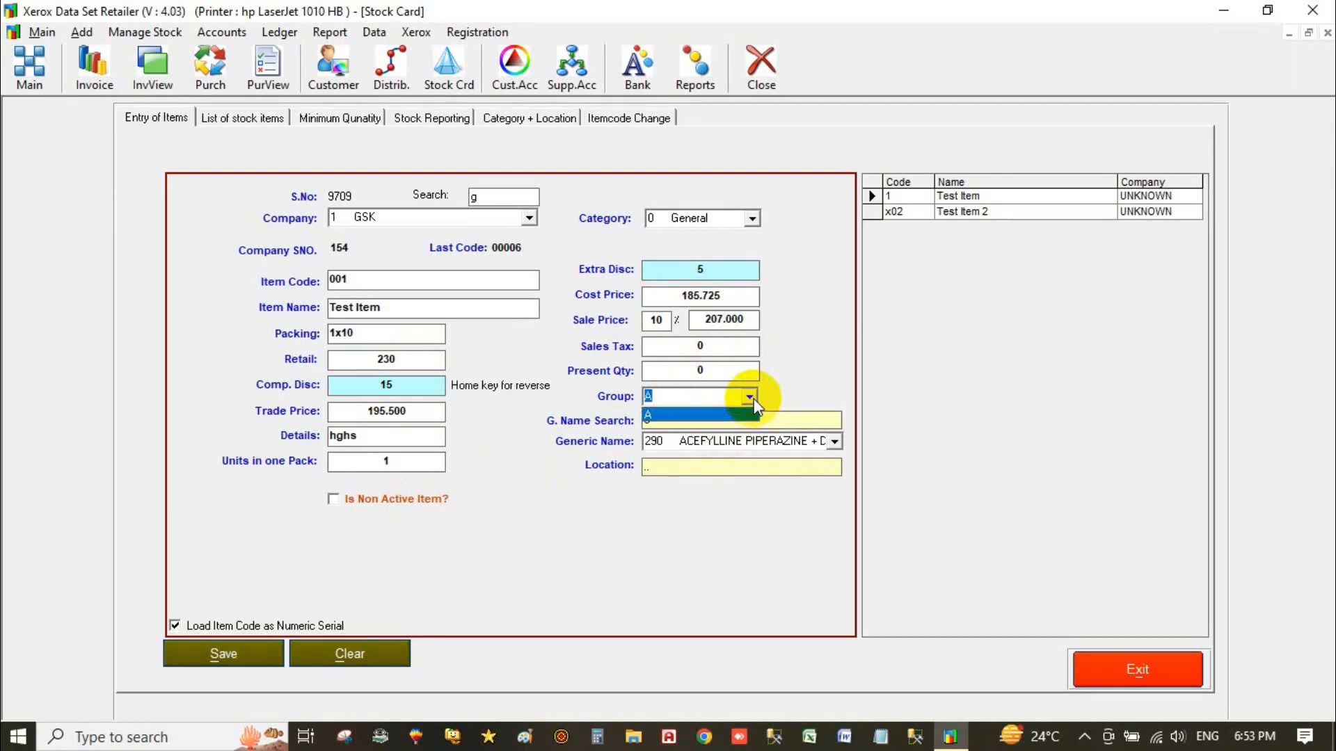
pyautogui.click(751, 398)
pyautogui.write('H')
pyautogui.click(224, 654)
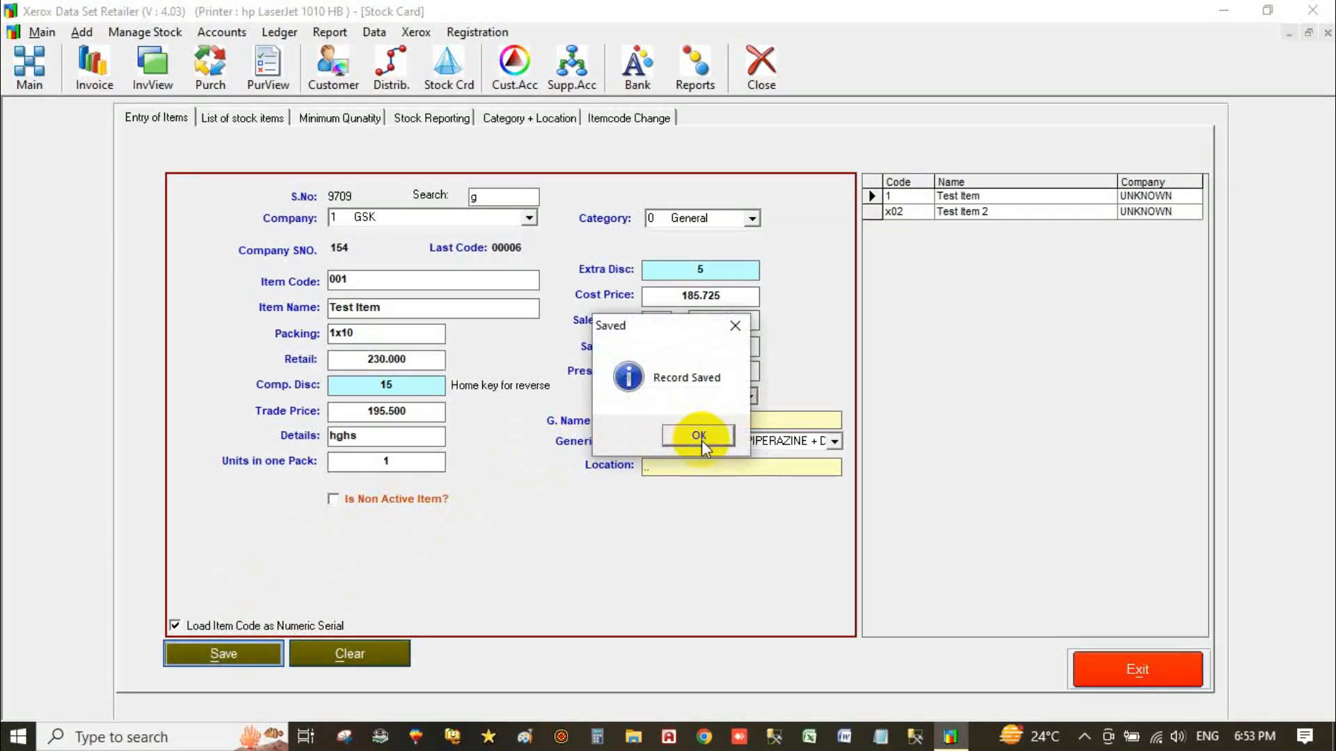
pyautogui.click(699, 436)
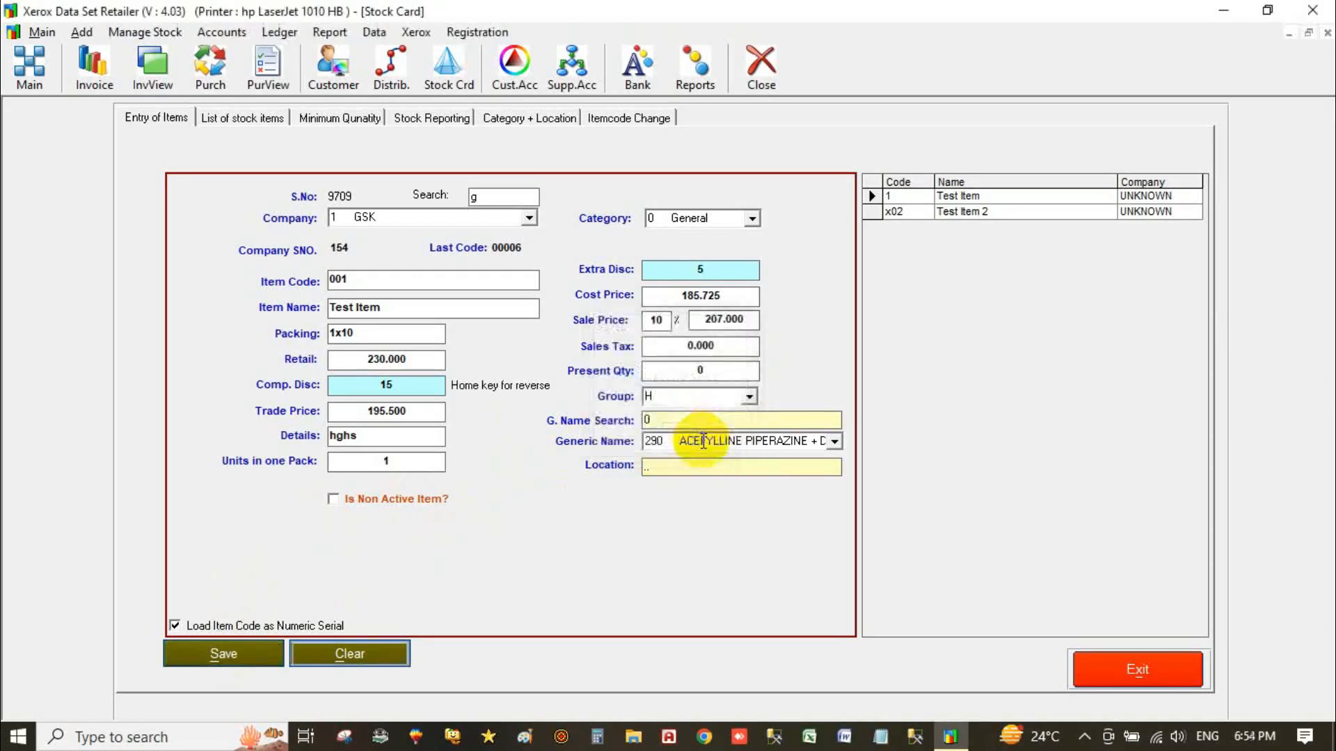
# Reload item 001 to confirm Test Item was saved, then view the full stock items list.
pyautogui.click(351, 656)
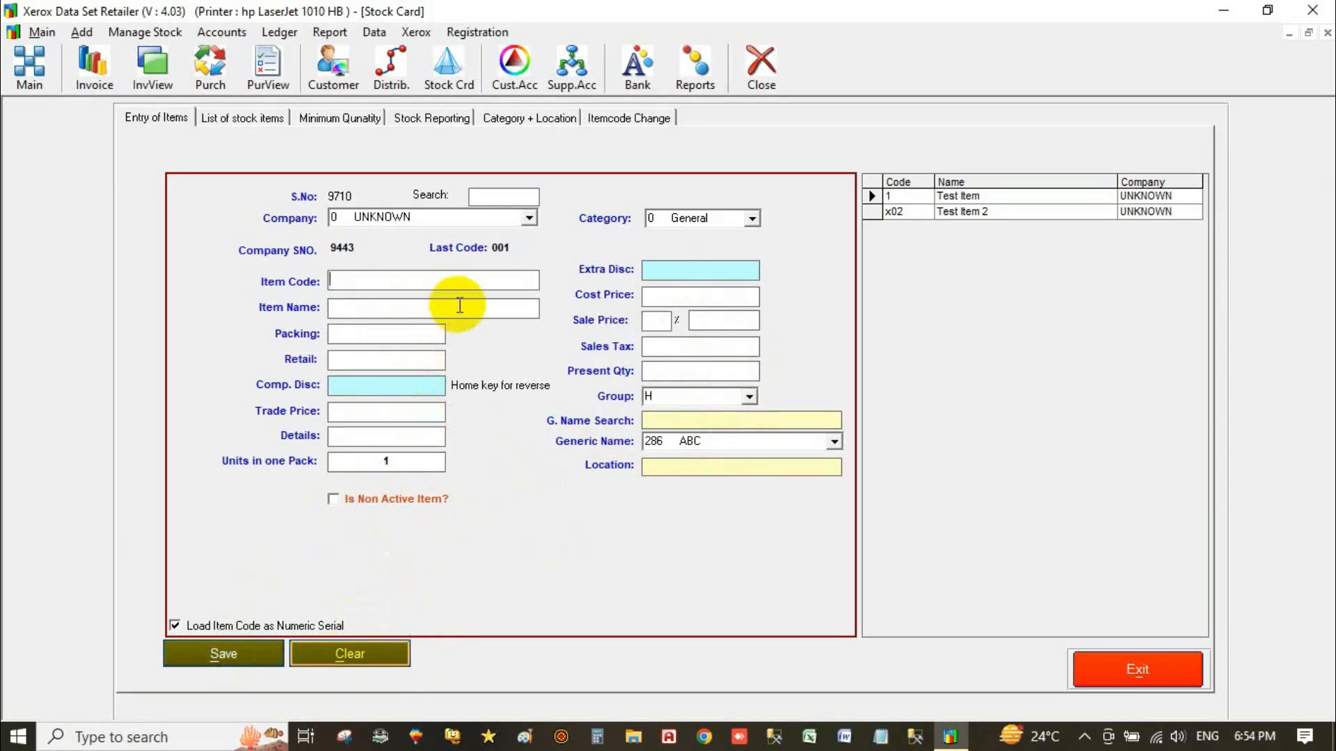
pyautogui.write('002')
pyautogui.press('Return')
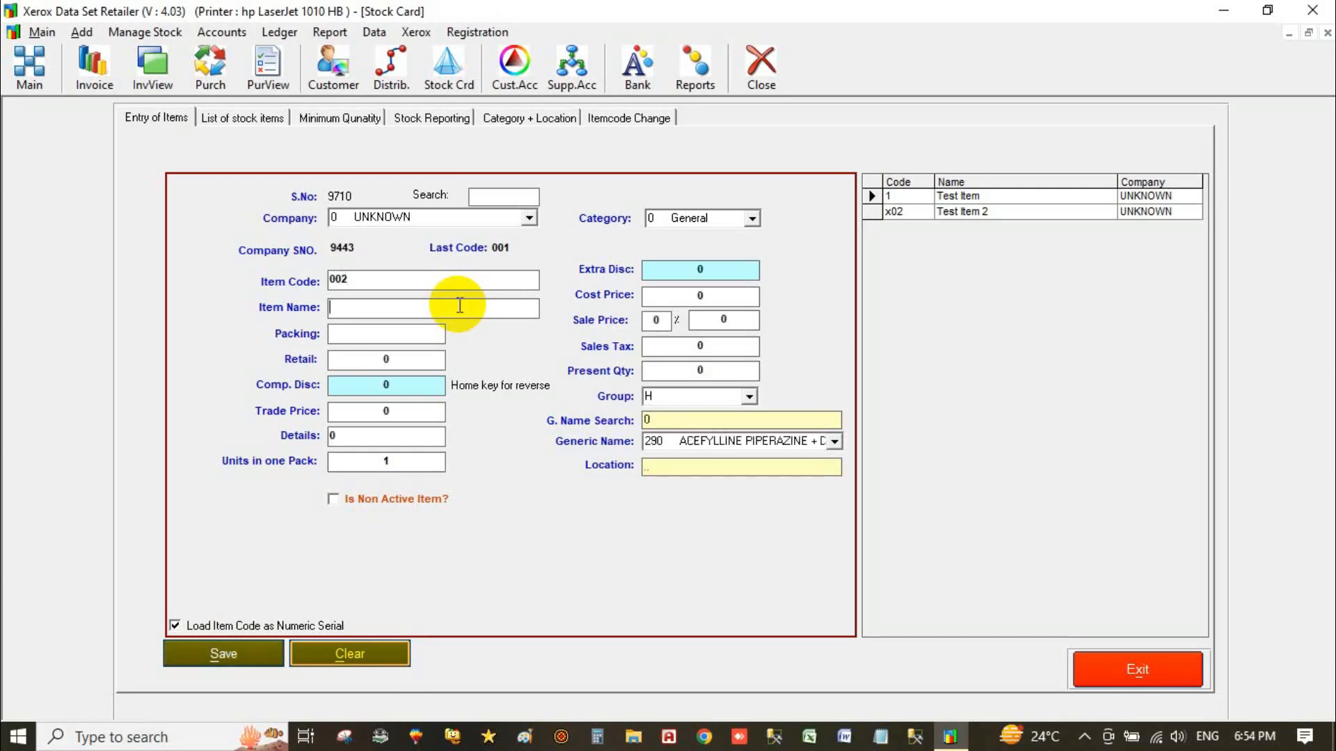
pyautogui.doubleClick(368, 281)
pyautogui.write('000')
pyautogui.press('BackSpace')
pyautogui.write('1')
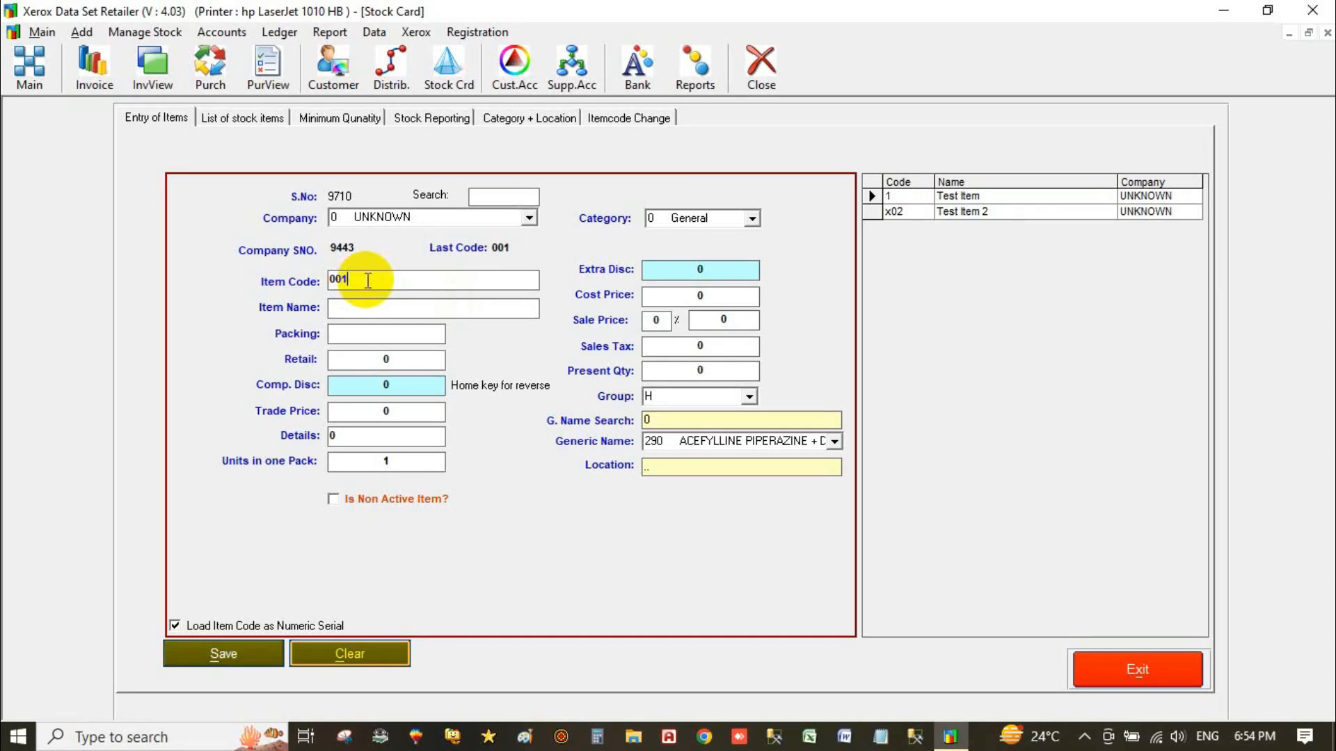
pyautogui.press('Return')
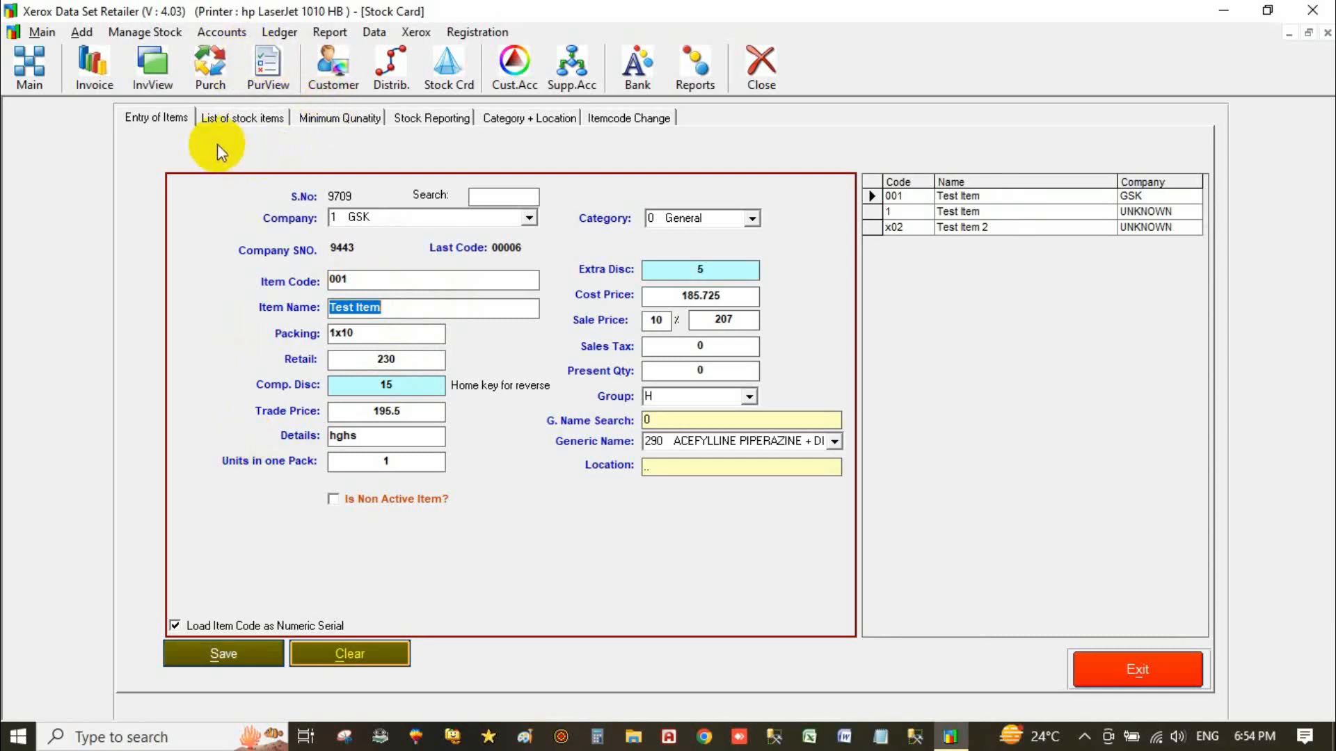
pyautogui.click(248, 116)
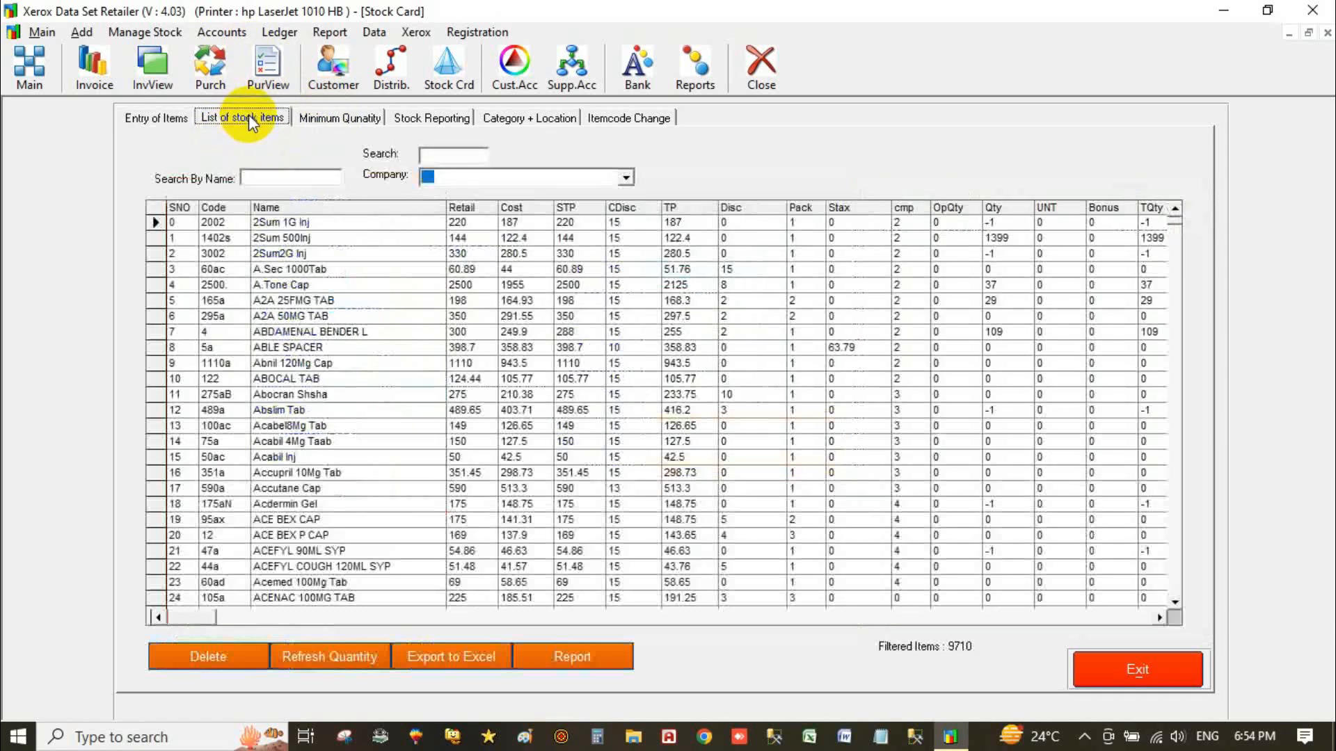
# Search stock items for 'hai' and open HAIR MAX 2 MINOXIDIL (code 1284) in the item form.
pyautogui.click(327, 316)
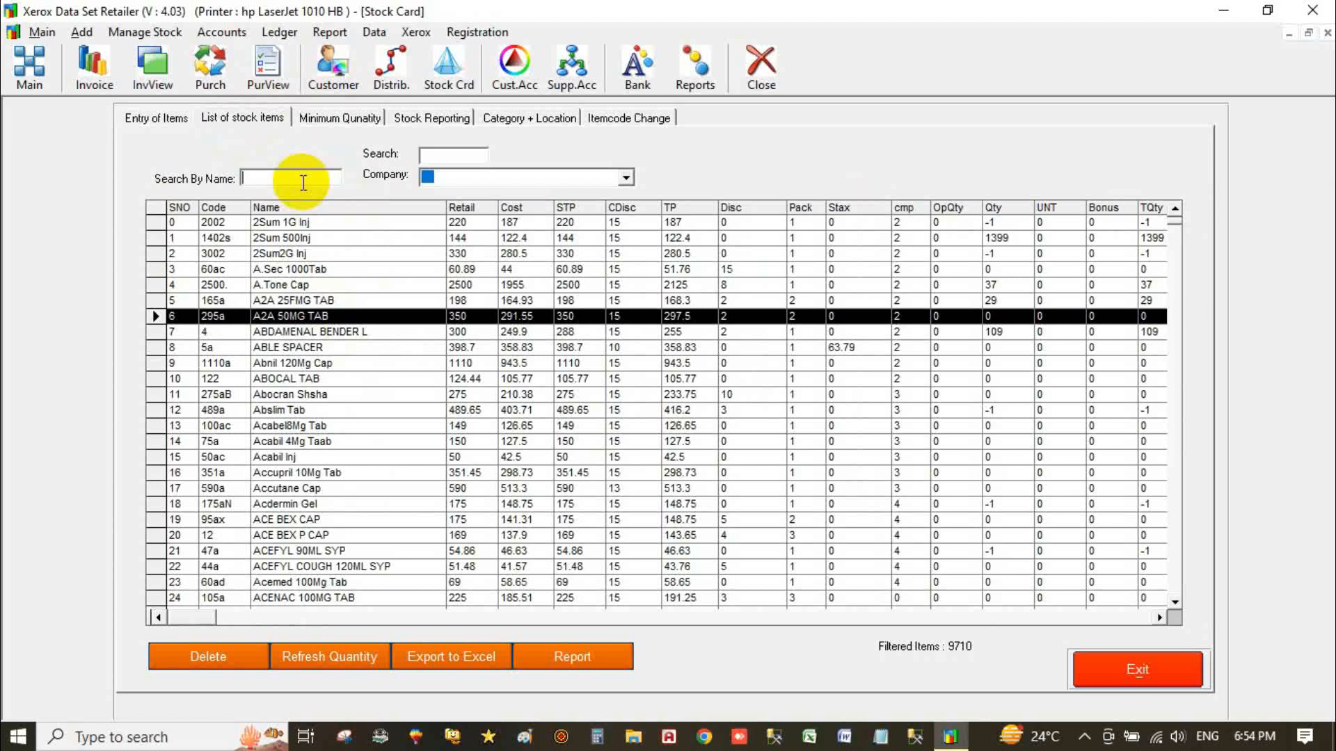
pyautogui.click(303, 182)
pyautogui.write('ha')
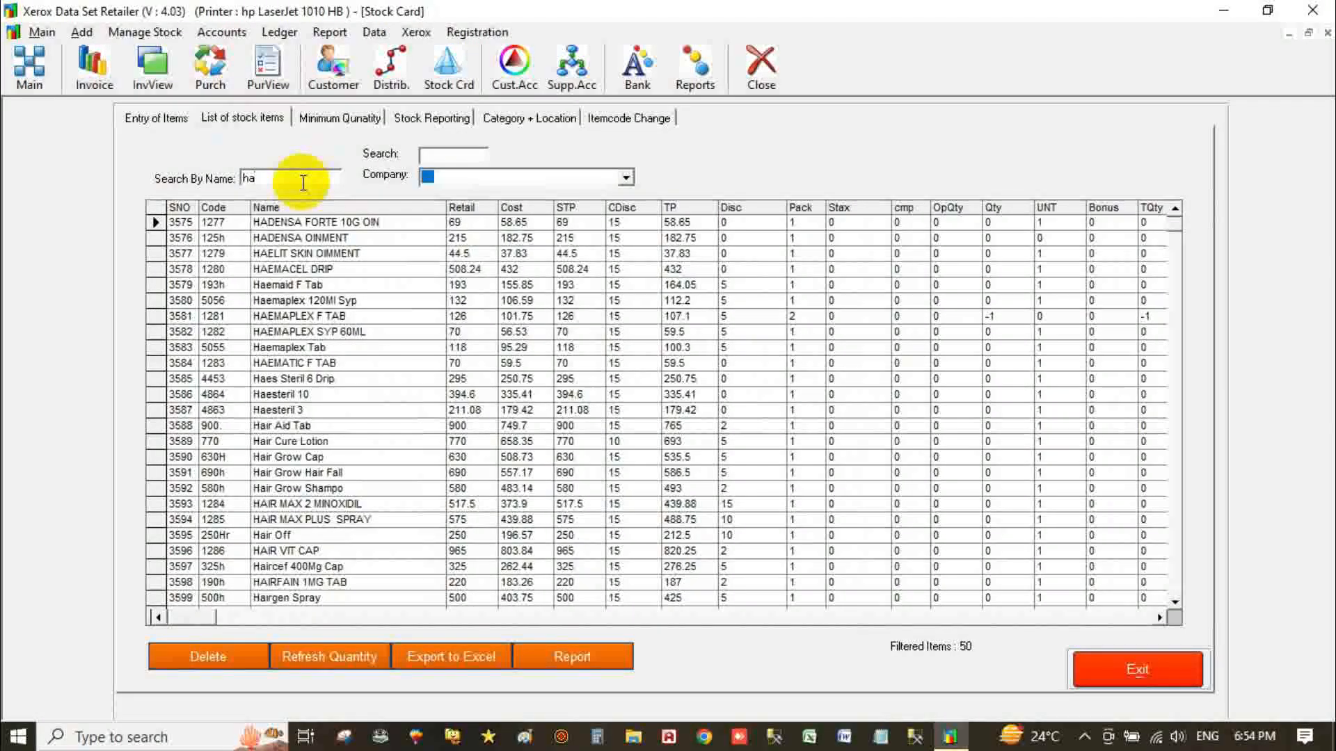
pyautogui.write('i')
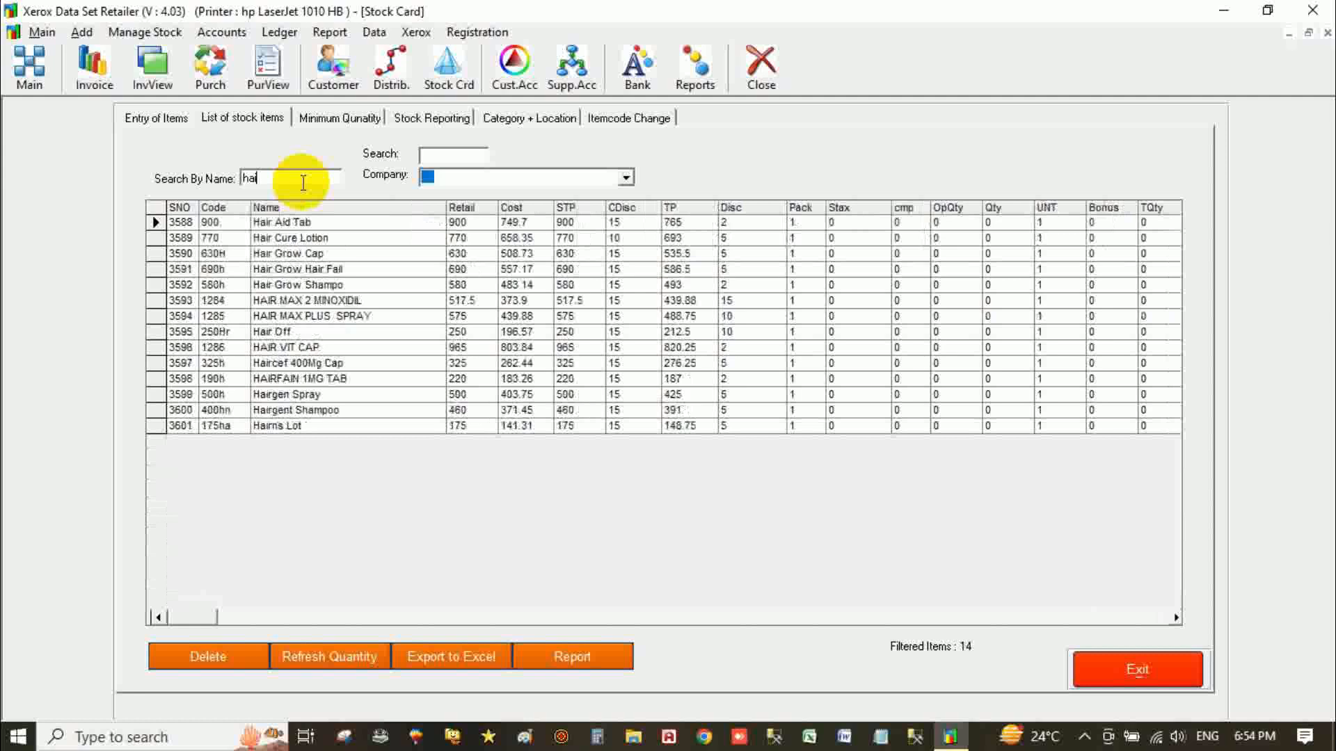
pyautogui.click(322, 301)
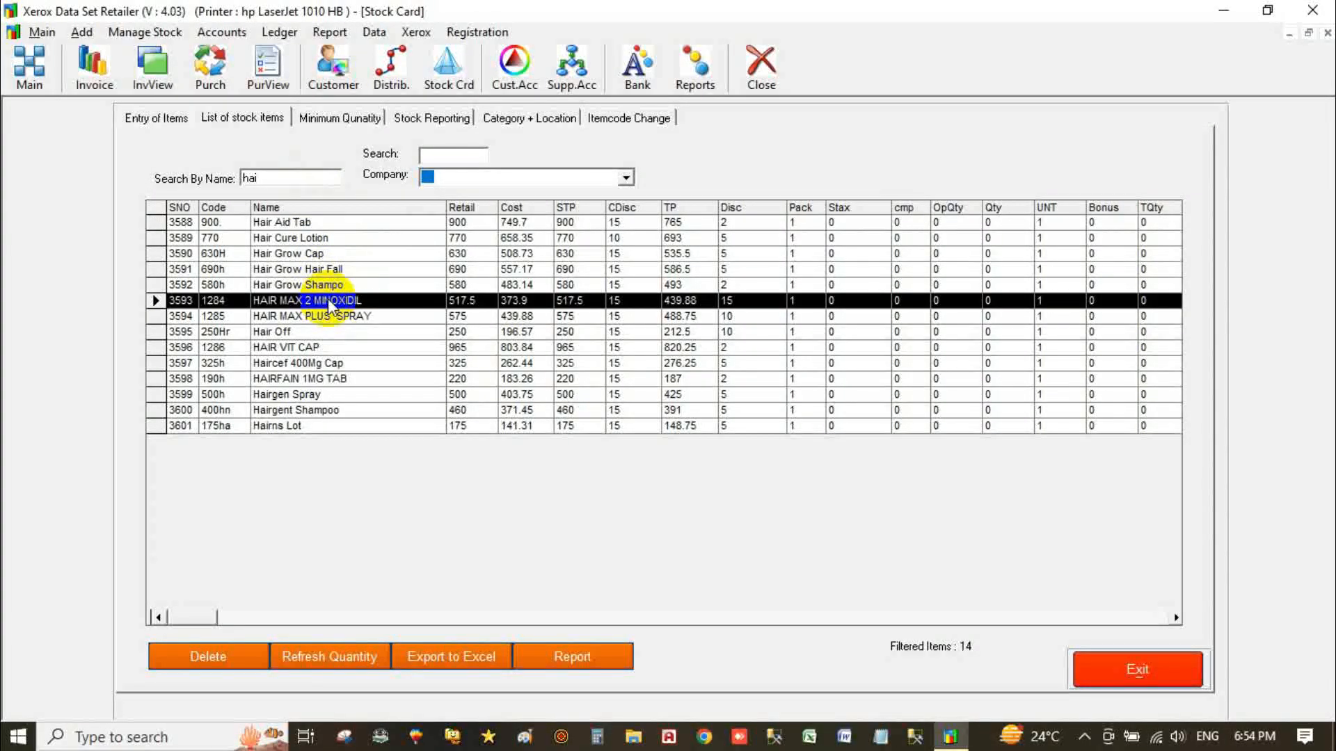
pyautogui.click(327, 300)
pyautogui.doubleClick(328, 300)
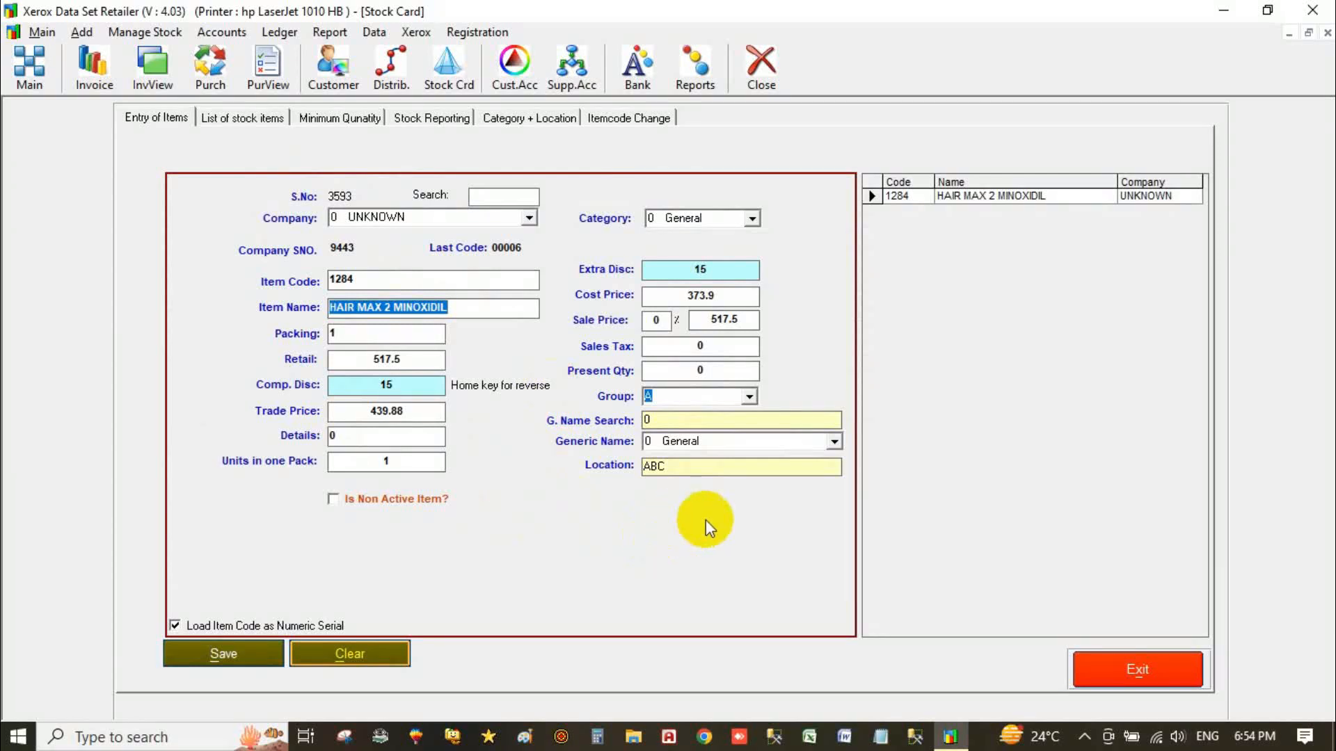
# Check the item's present quantity, then exit the Stock Card to the Main Section.
pyautogui.click(702, 369)
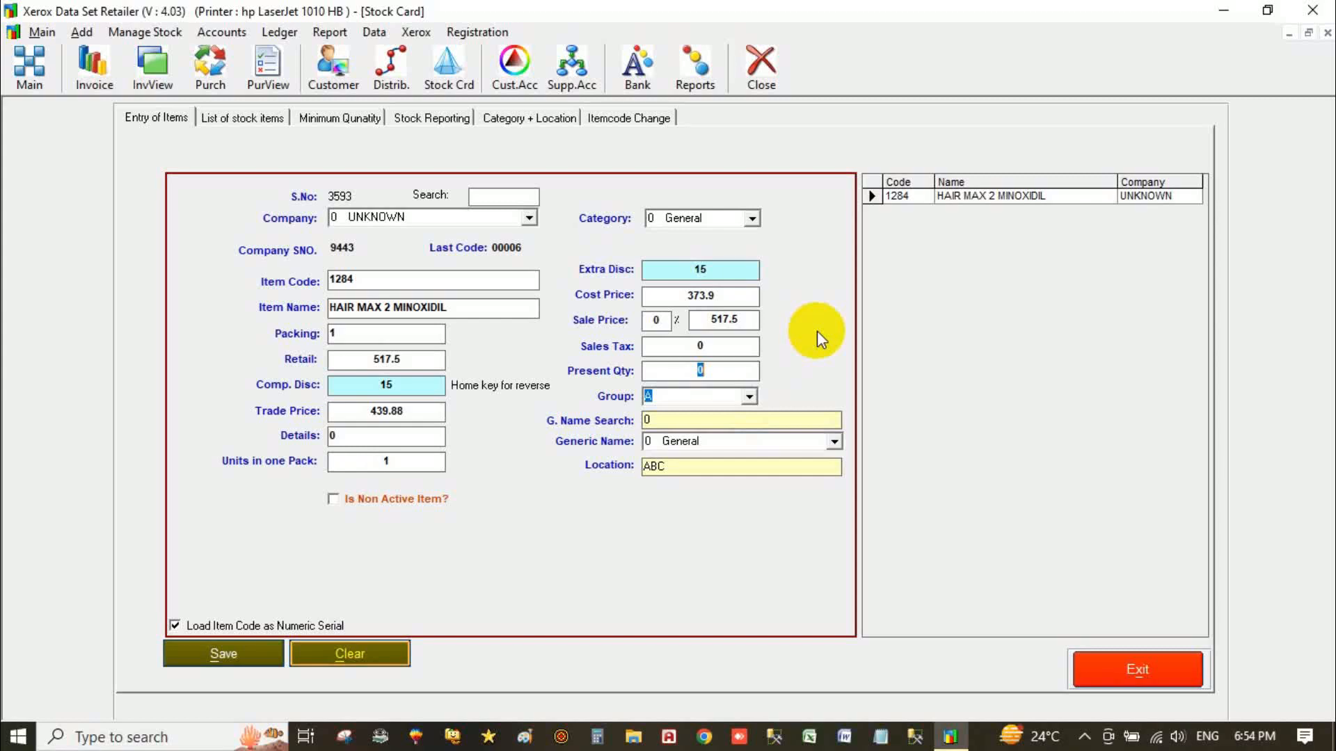
pyautogui.click(714, 373)
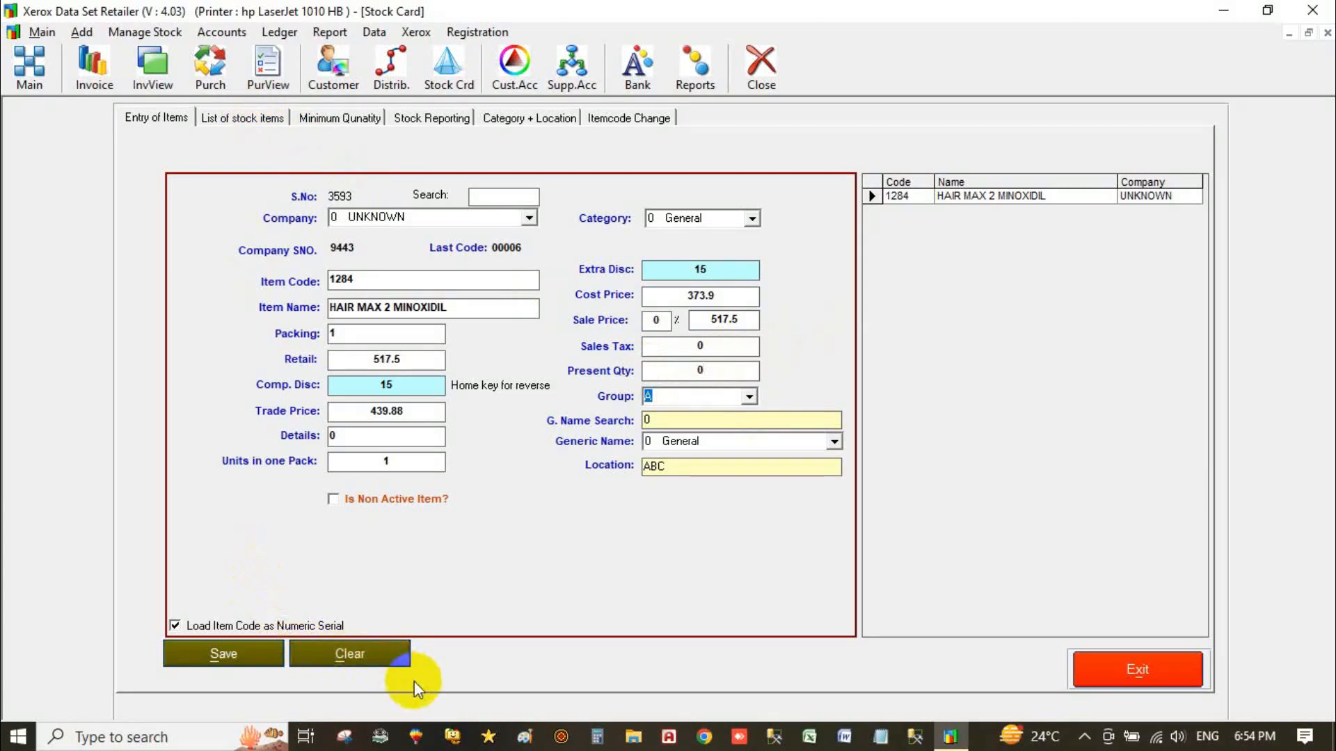
pyautogui.click(1106, 669)
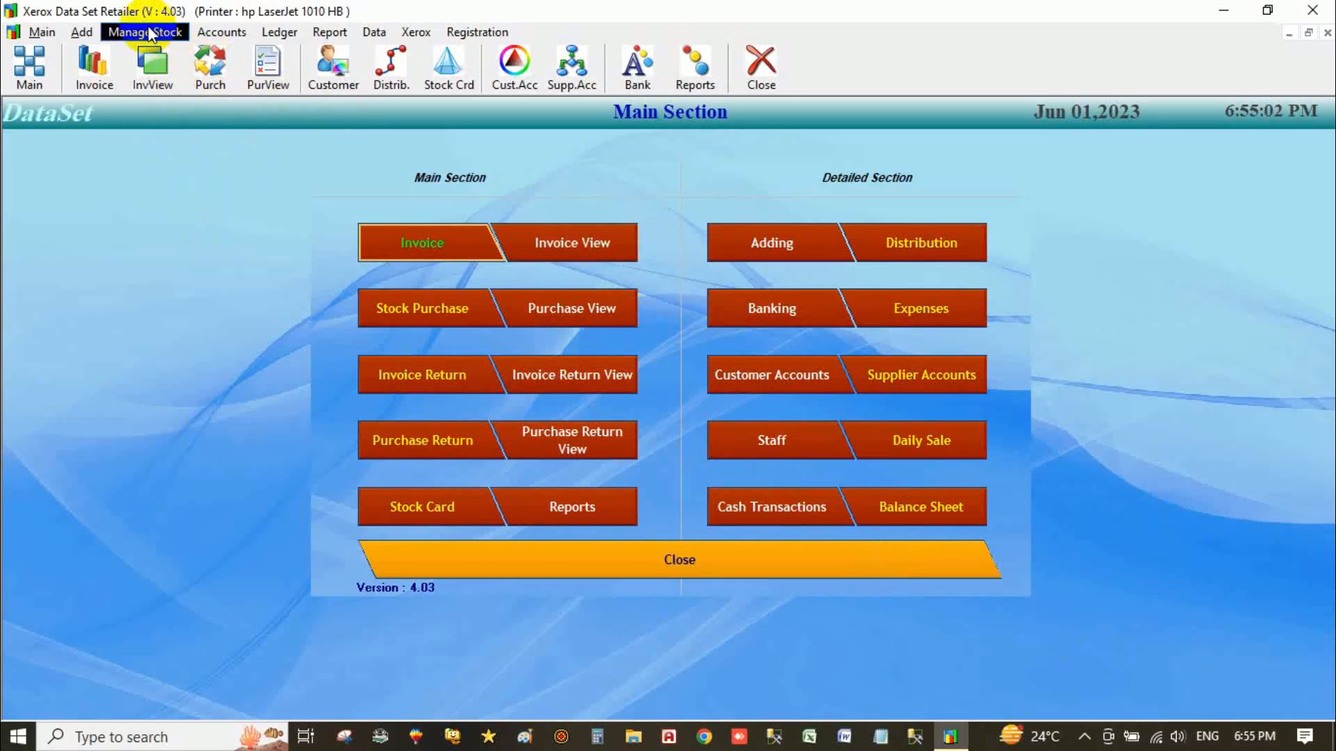
# Review the existing suppliers in the Add Supplier form, selecting the General Supplier entry.
pyautogui.click(83, 36)
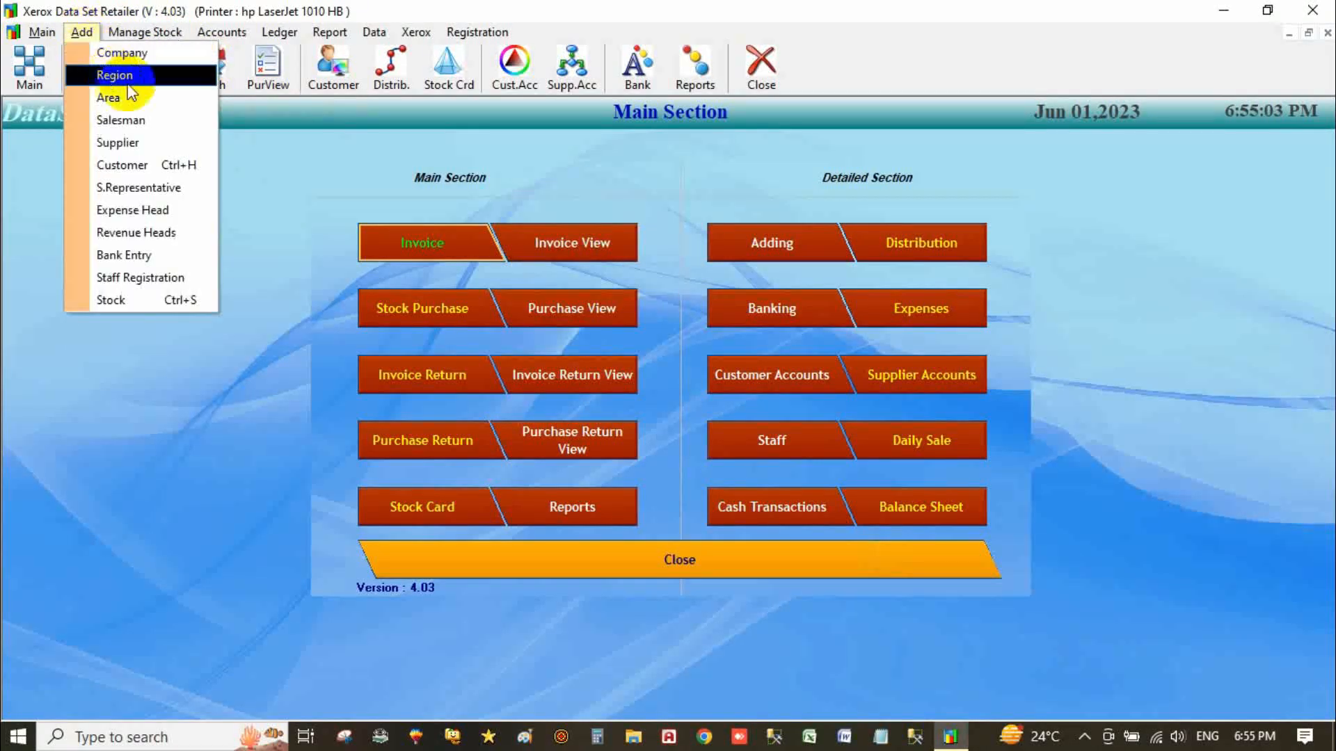
pyautogui.click(168, 143)
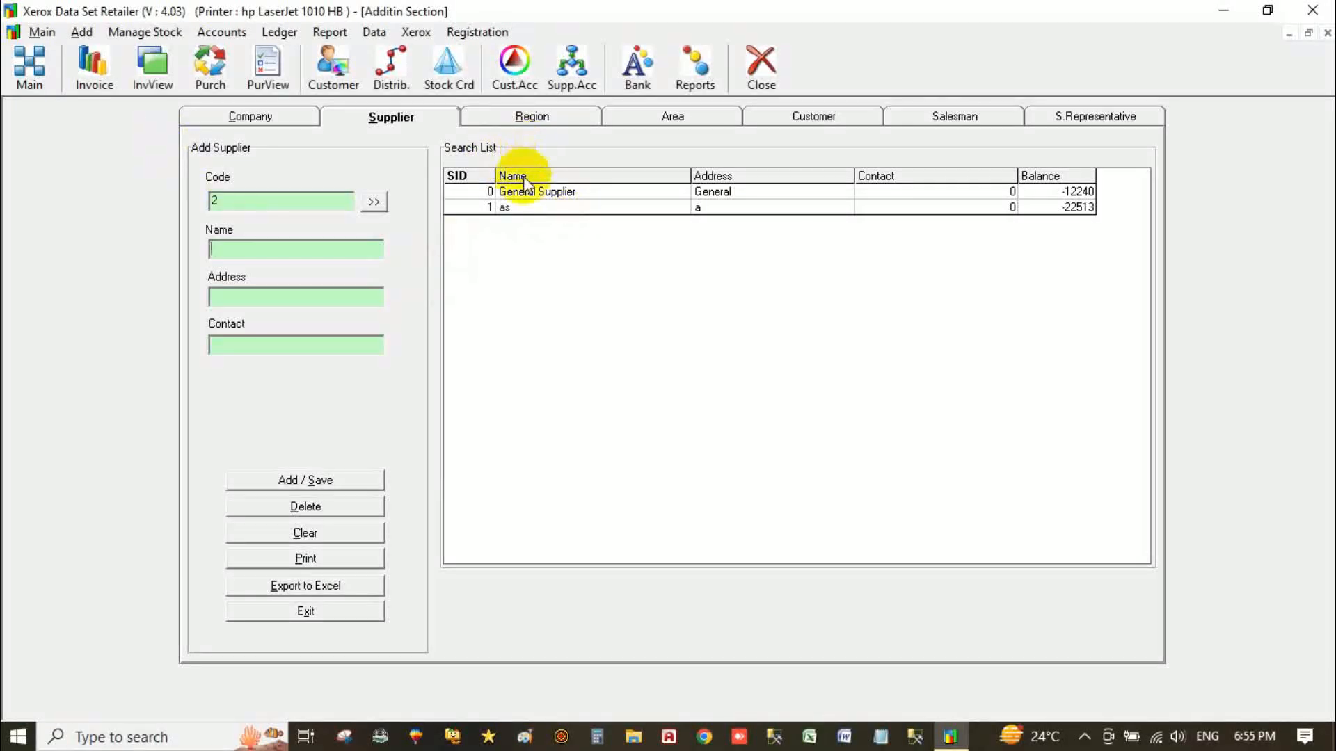
pyautogui.click(551, 207)
pyautogui.click(584, 196)
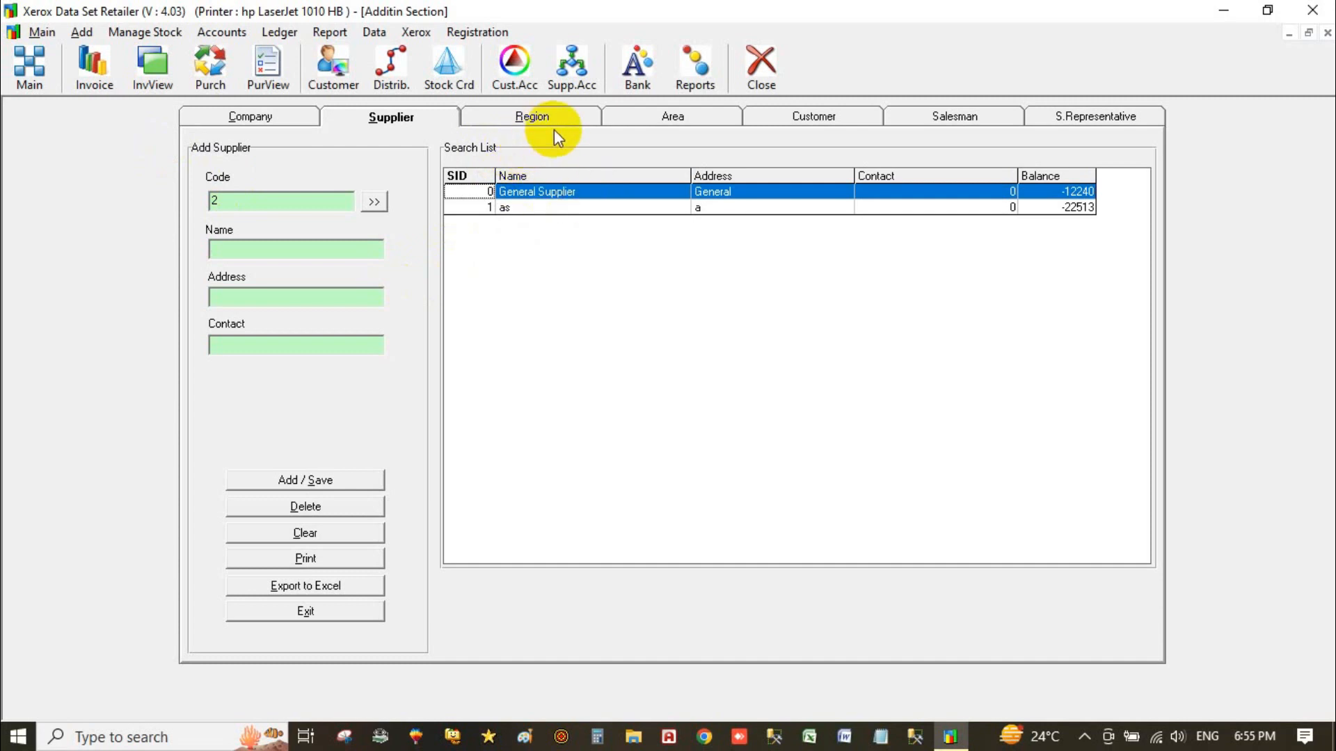
# Load supplier 1 in Supplier Accounts, showing its -22513 previous balance, then return to Add Supplier.
pyautogui.click(574, 77)
pyautogui.click(362, 239)
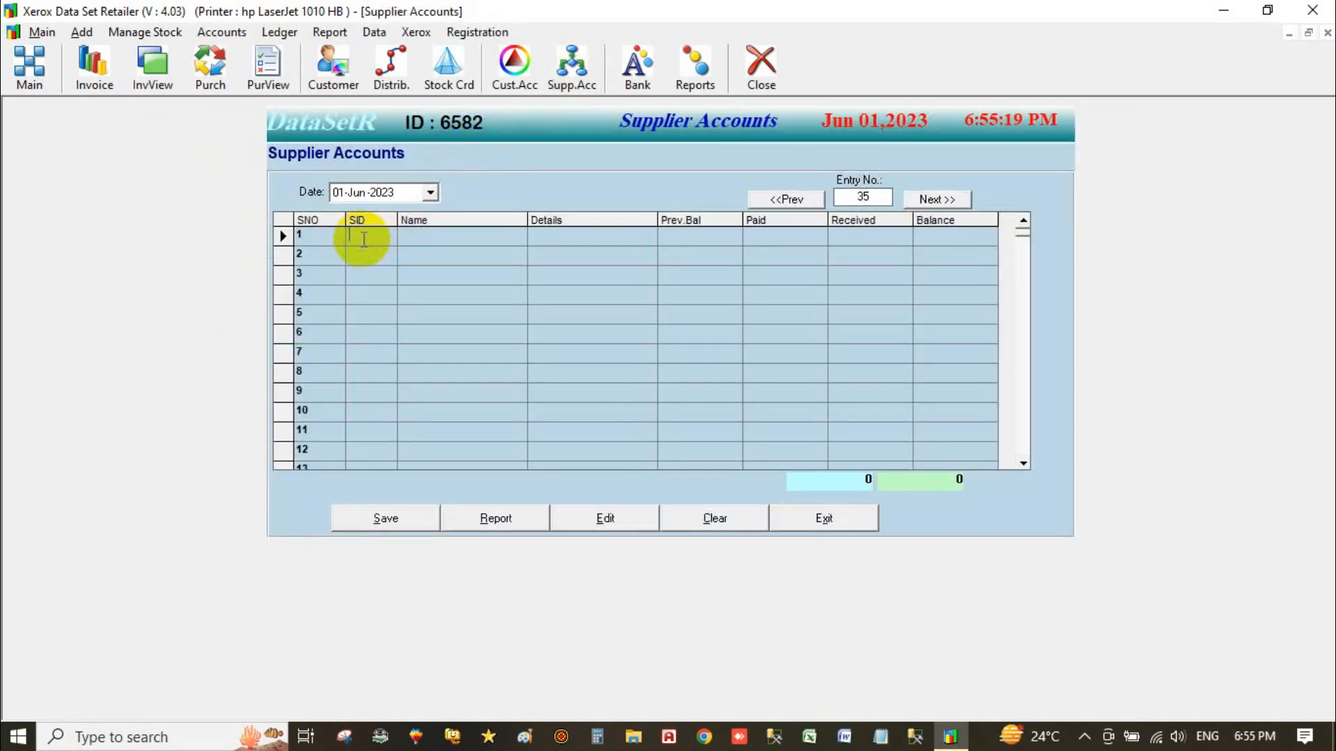
pyautogui.write('1')
pyautogui.press('Return')
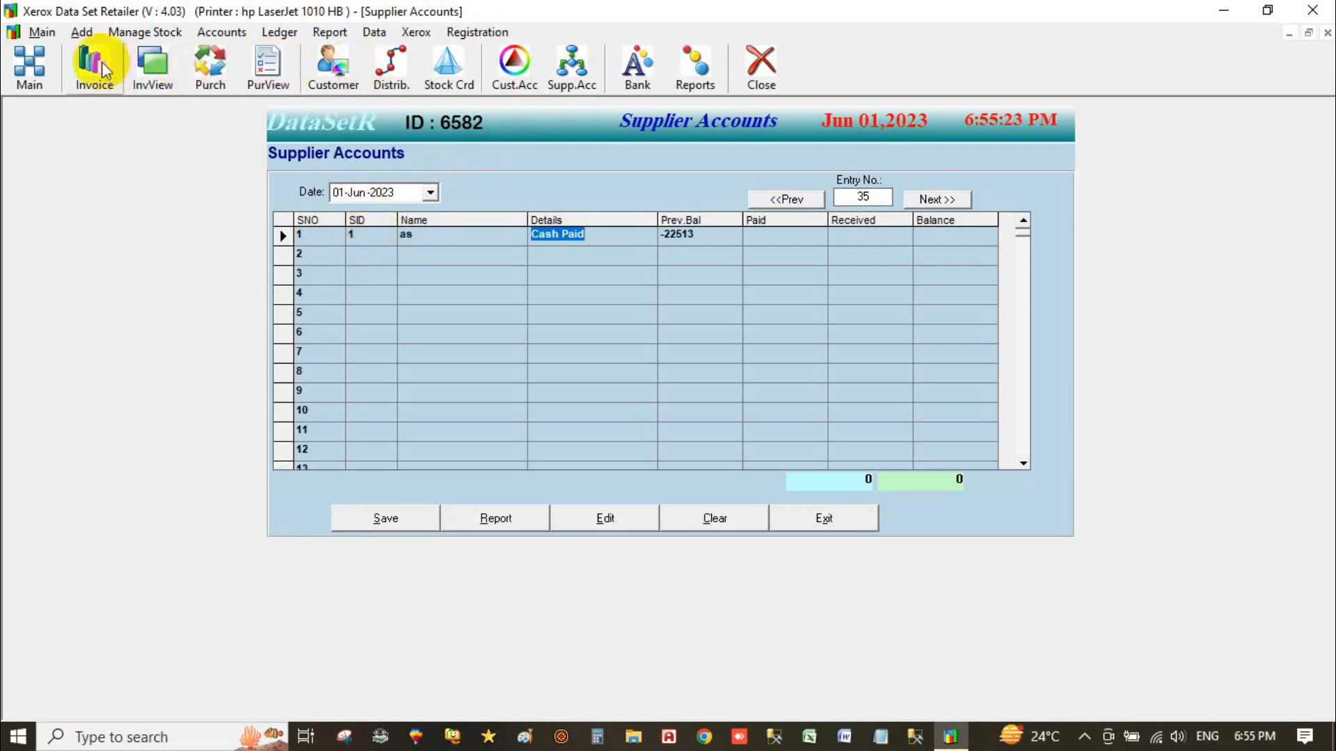
pyautogui.click(82, 32)
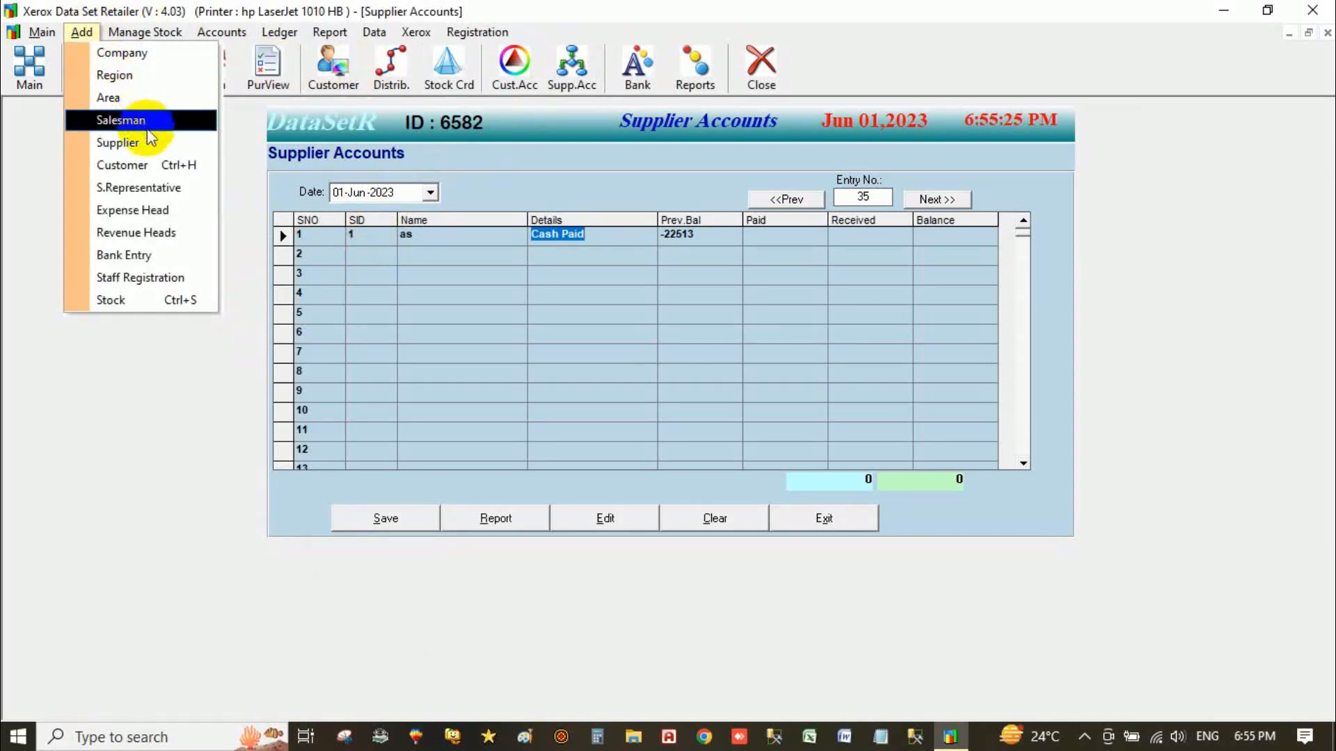
pyautogui.click(155, 149)
# Save new supplier code 2 with the supplier's name and address, then close the form.
pyautogui.click(292, 248)
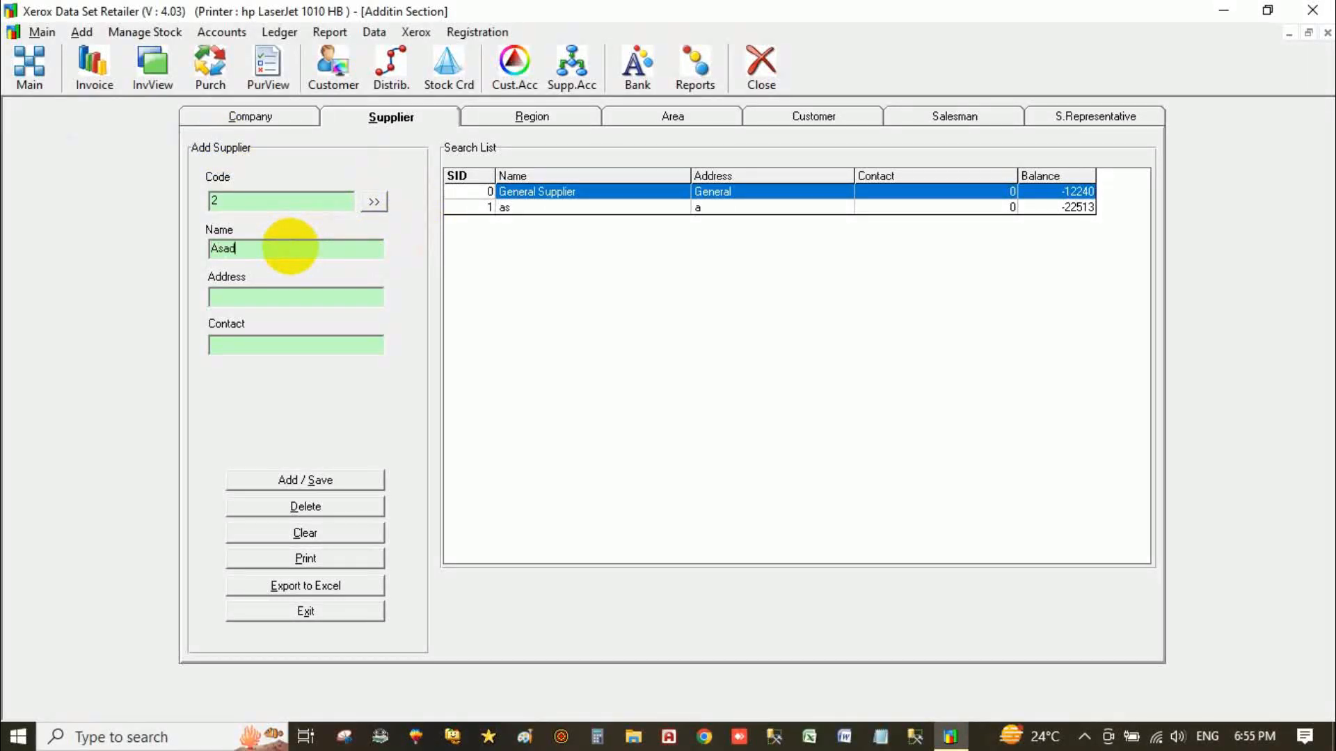
pyautogui.click(279, 297)
pyautogui.write('Multan')
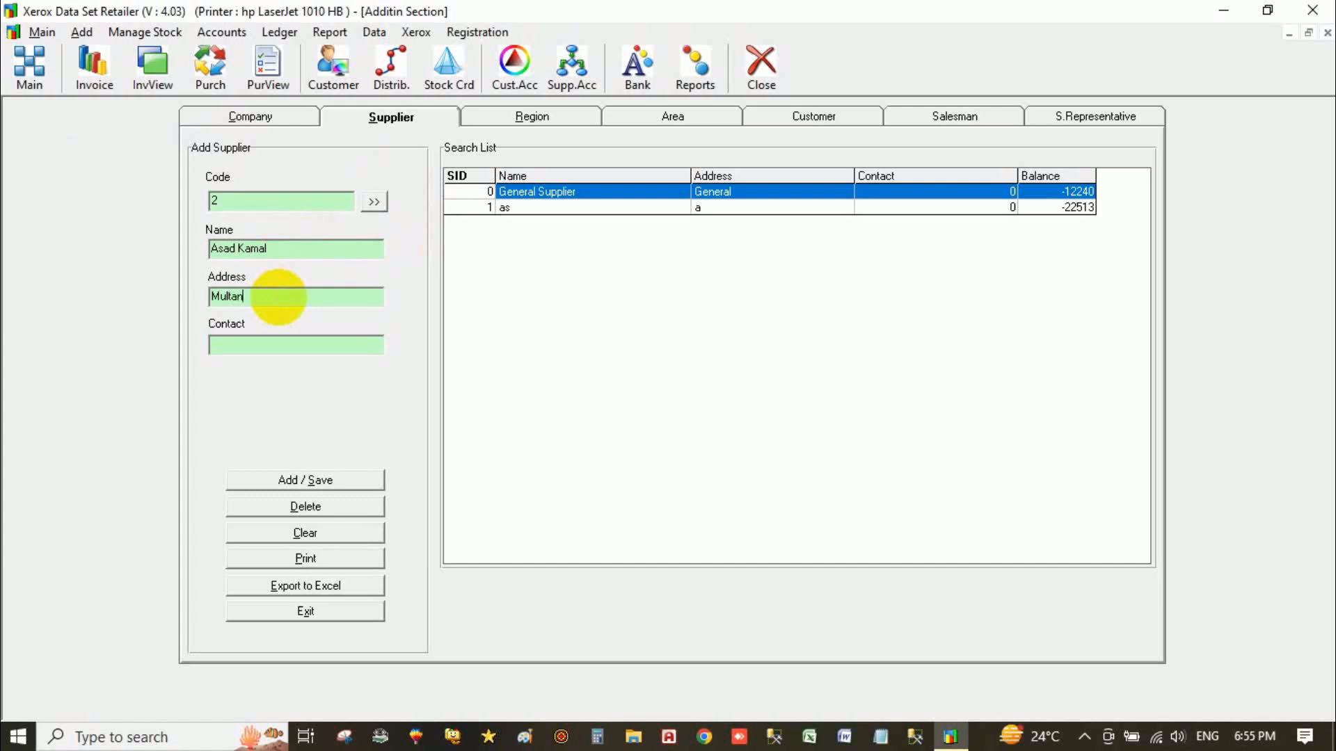
pyautogui.write('0000')
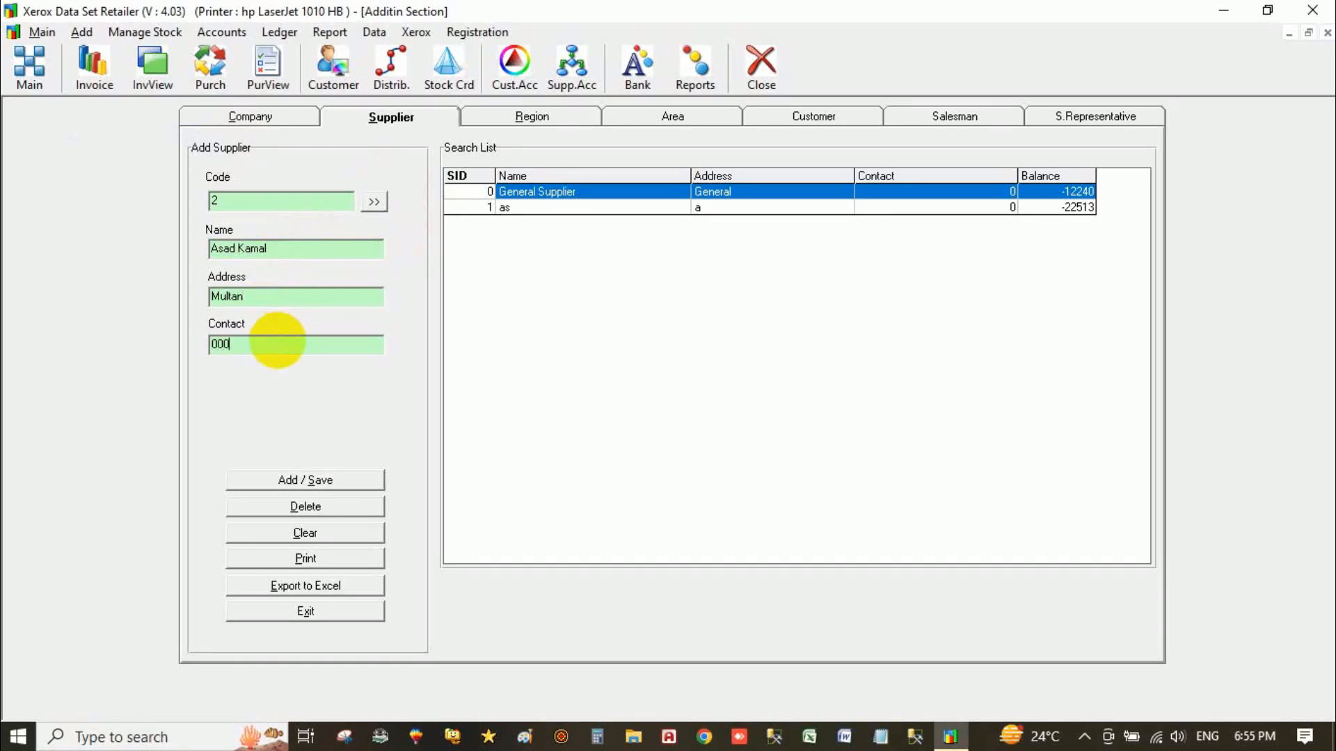
pyautogui.click(318, 480)
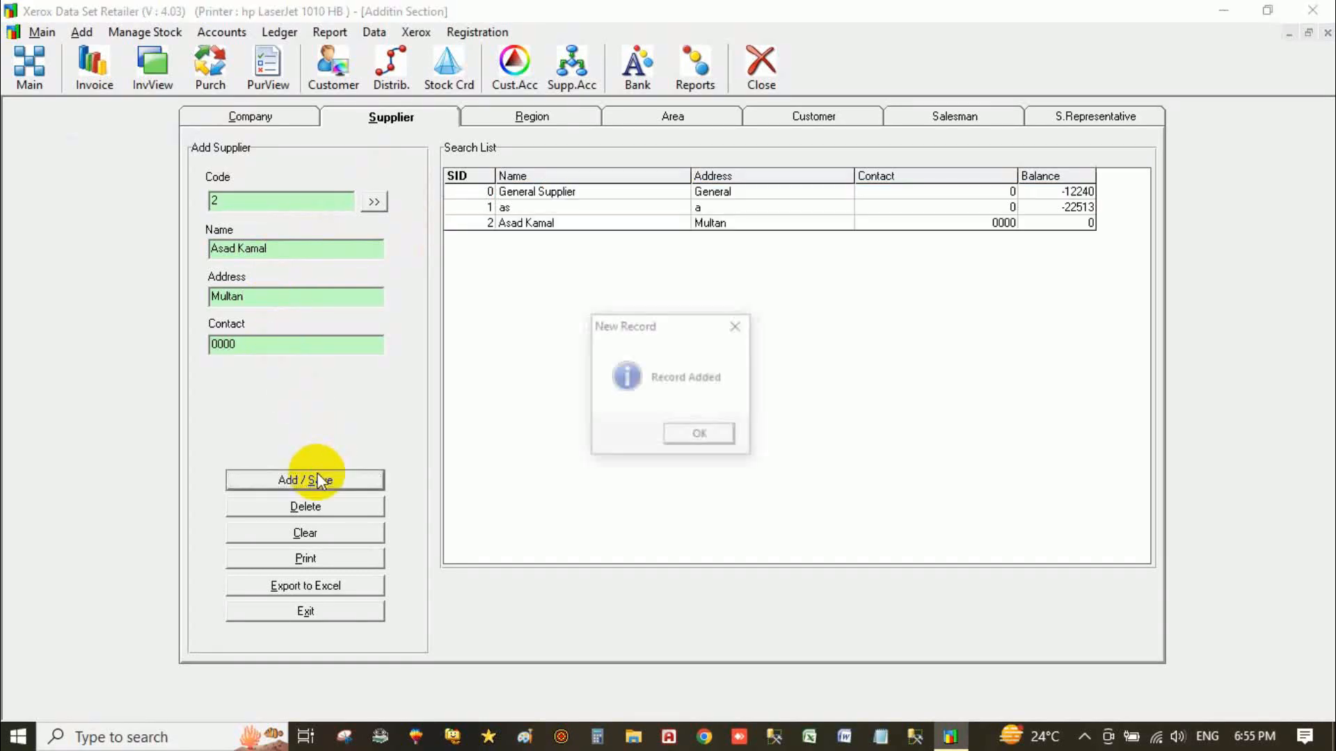
pyautogui.click(699, 436)
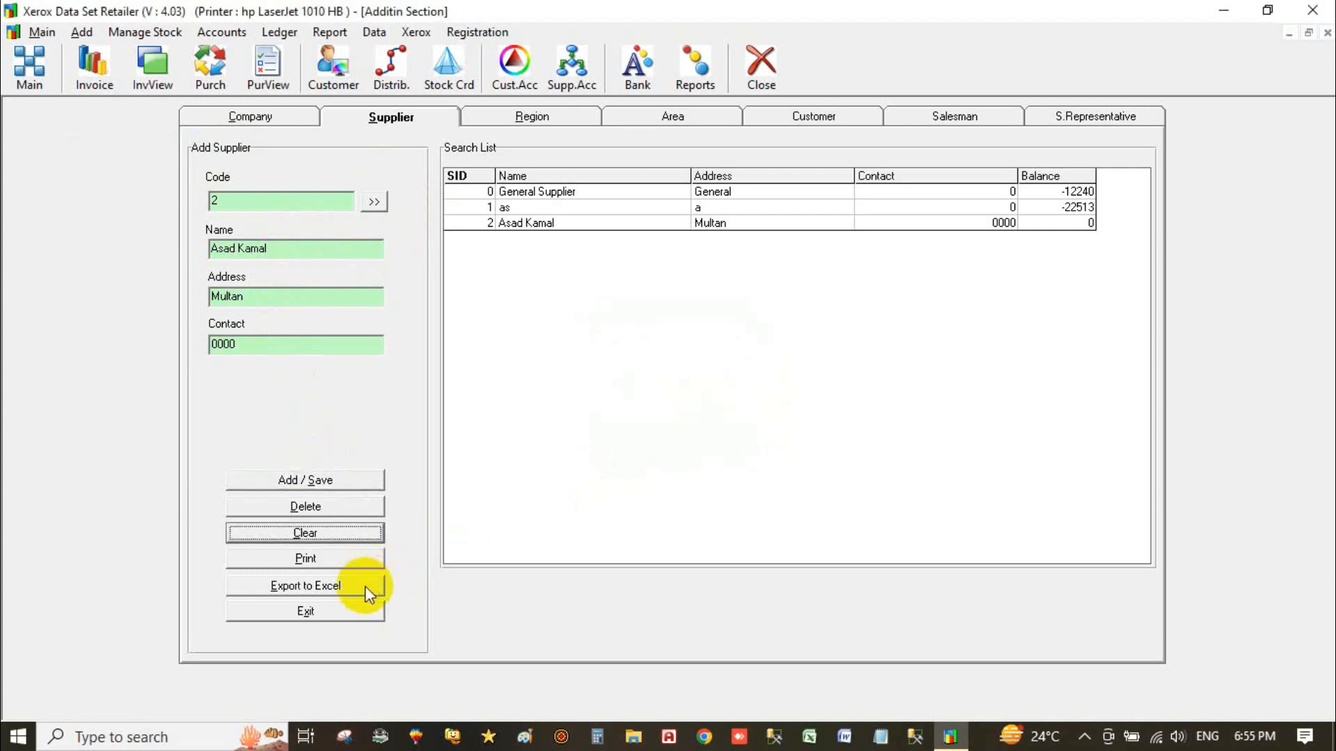
pyautogui.click(340, 613)
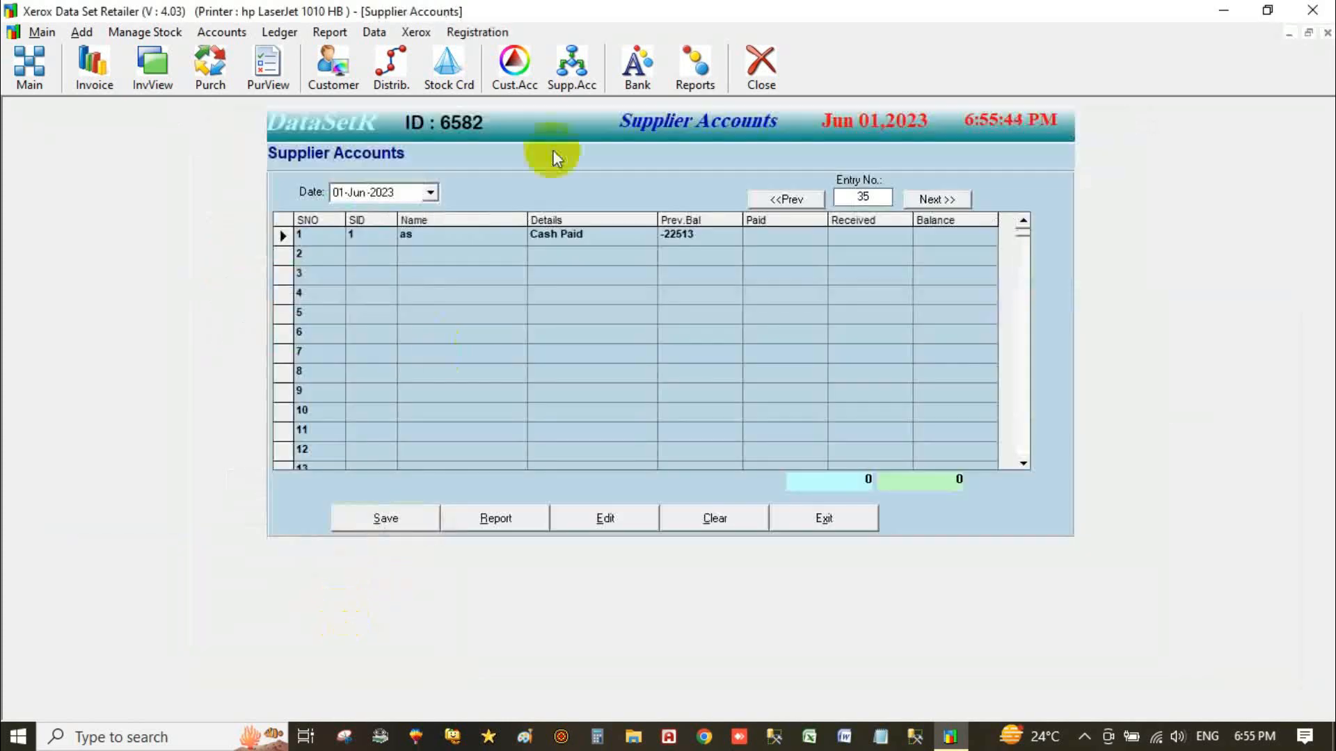
# Enter an Opening Balance row for supplier 2 with 45000 received.
pyautogui.click(359, 235)
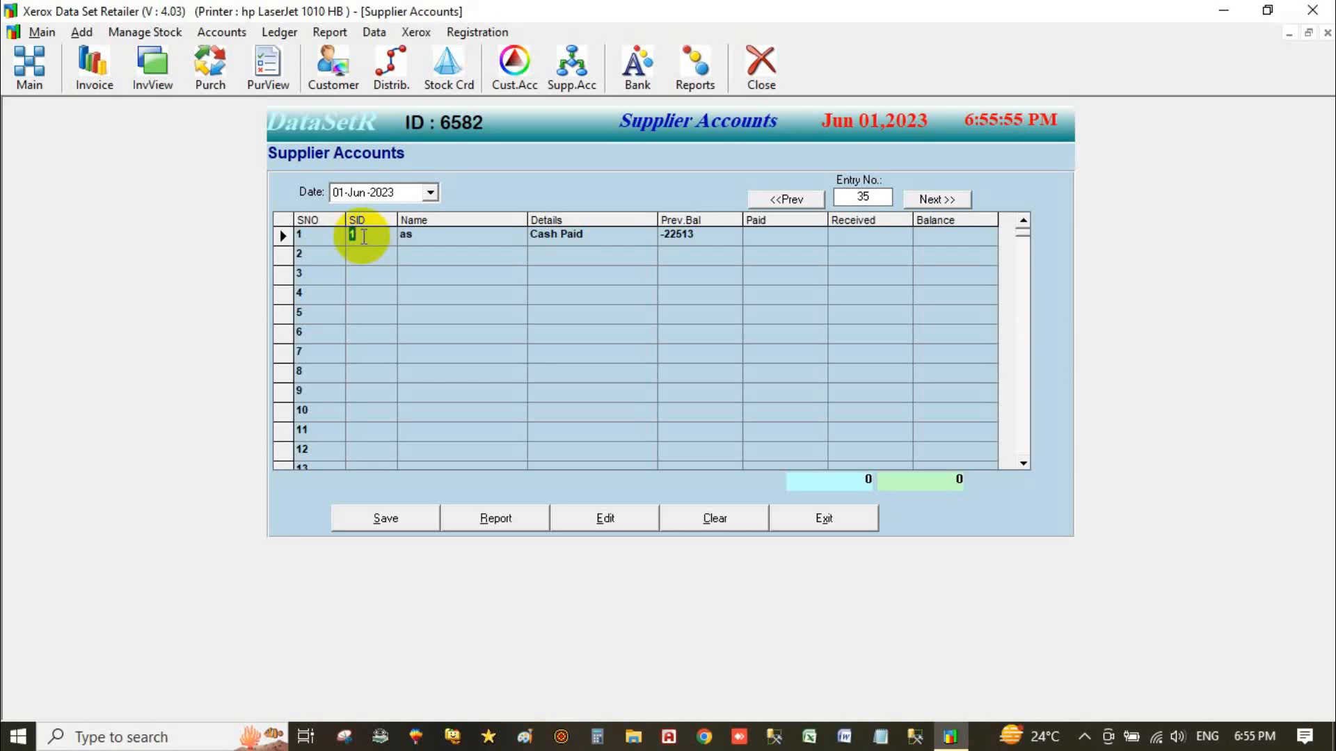
pyautogui.click(361, 236)
pyautogui.write('2')
pyautogui.press('Return')
pyautogui.press('Return')
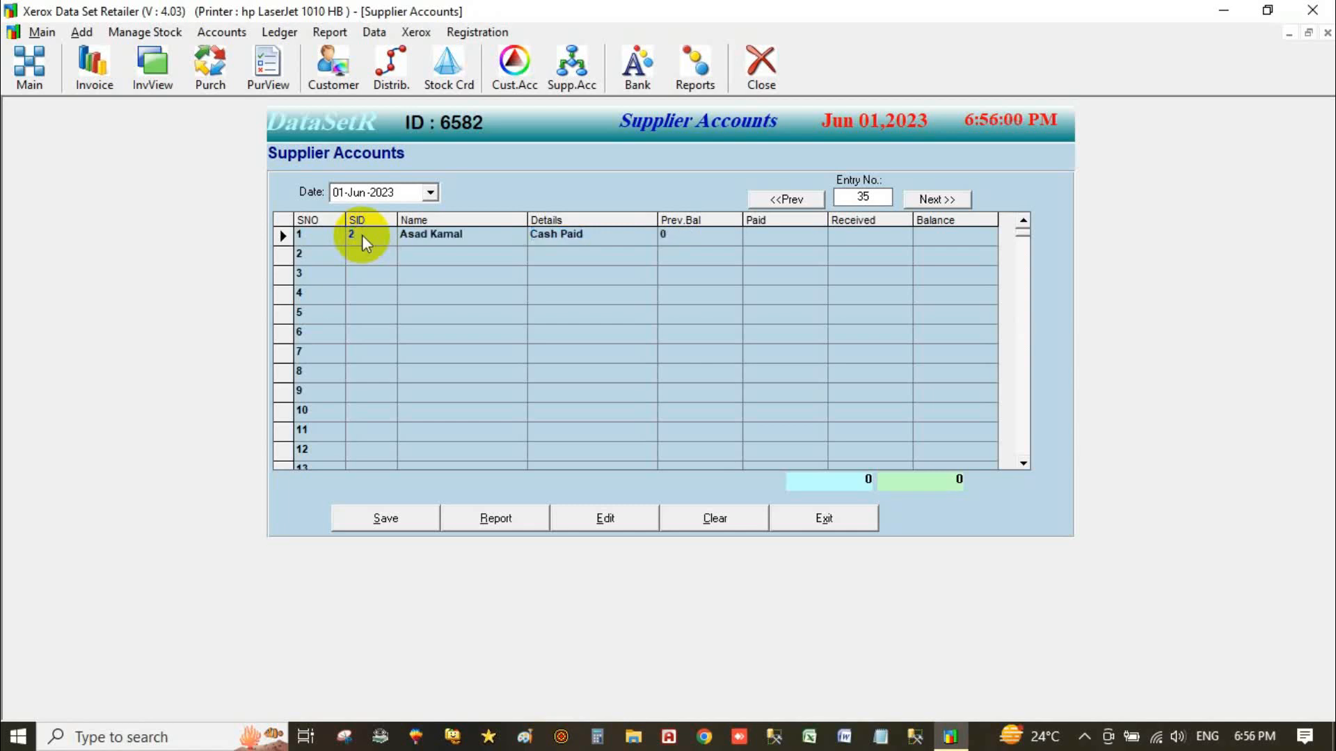
pyautogui.hotkey('shift', 'Tab')
pyautogui.write('Opening Balance')
pyautogui.press('Return')
pyautogui.write('45000')
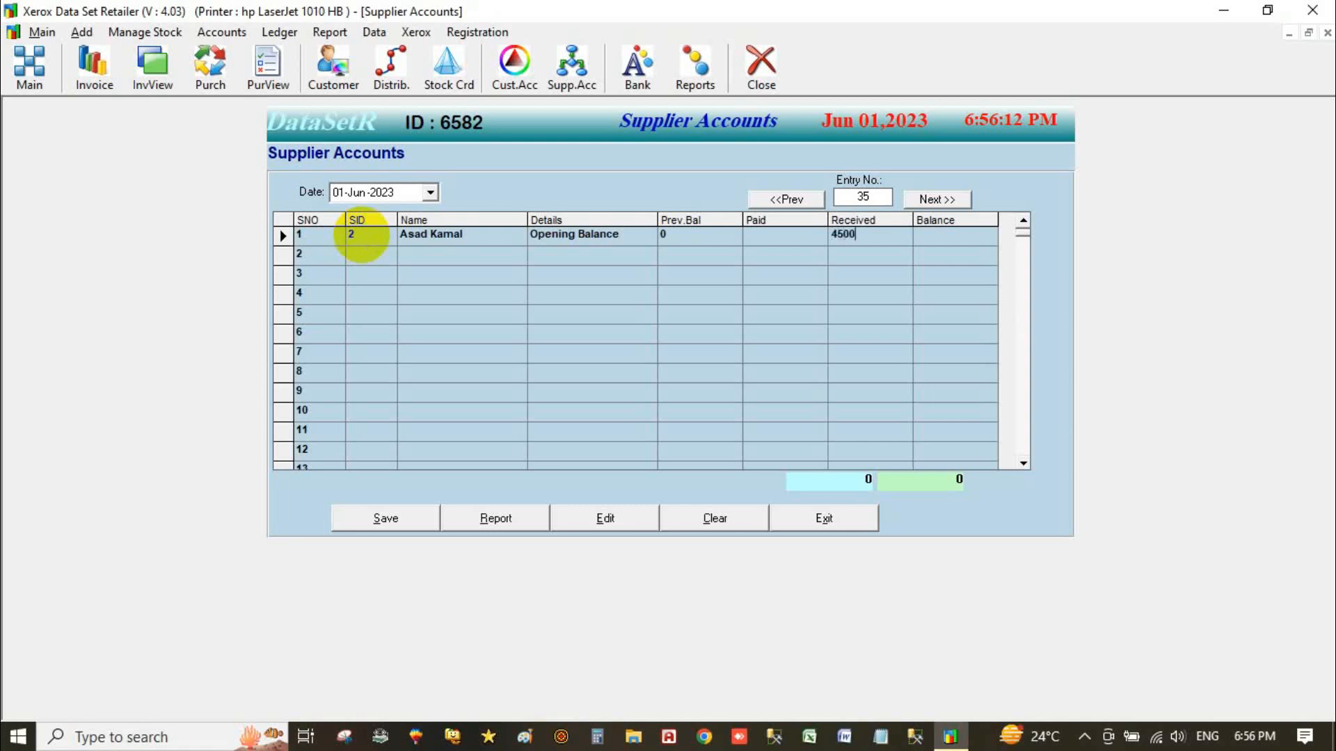
pyautogui.press('Return')
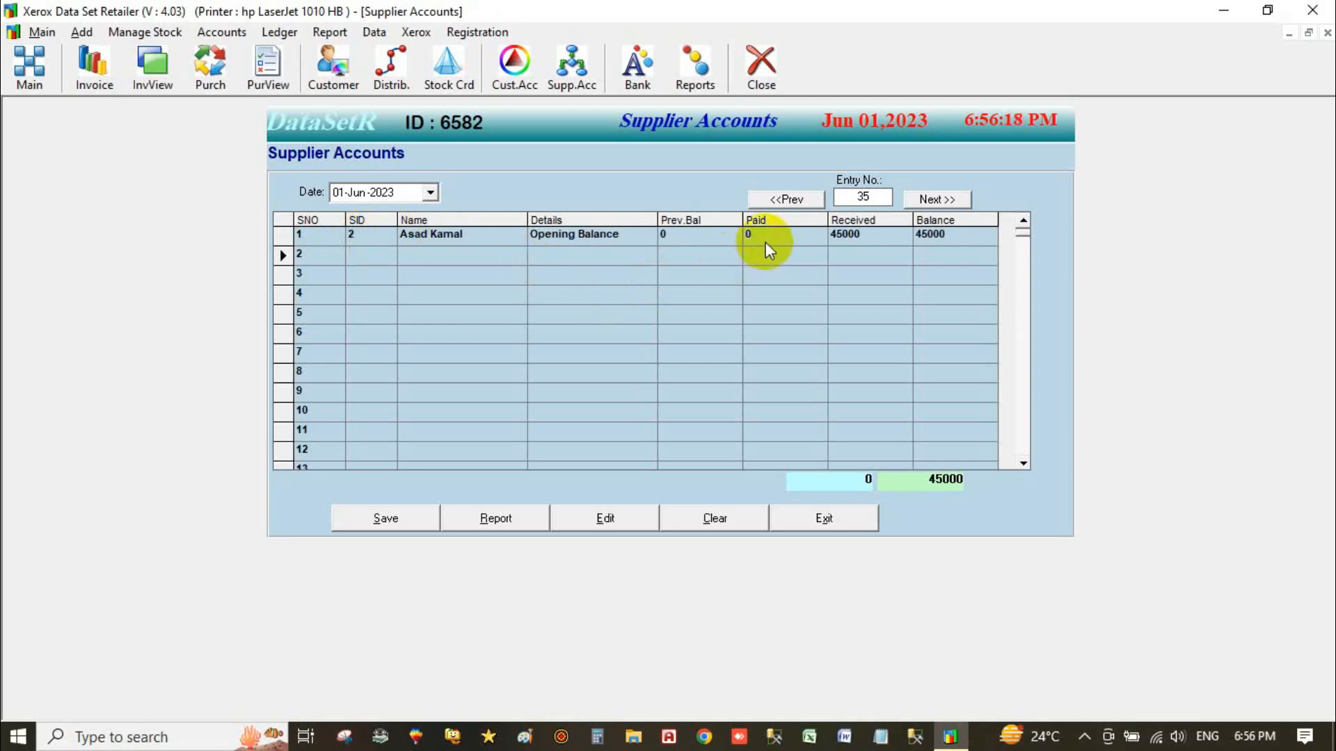
# Save the supplier account entry and return to the Main Section.
pyautogui.click(386, 520)
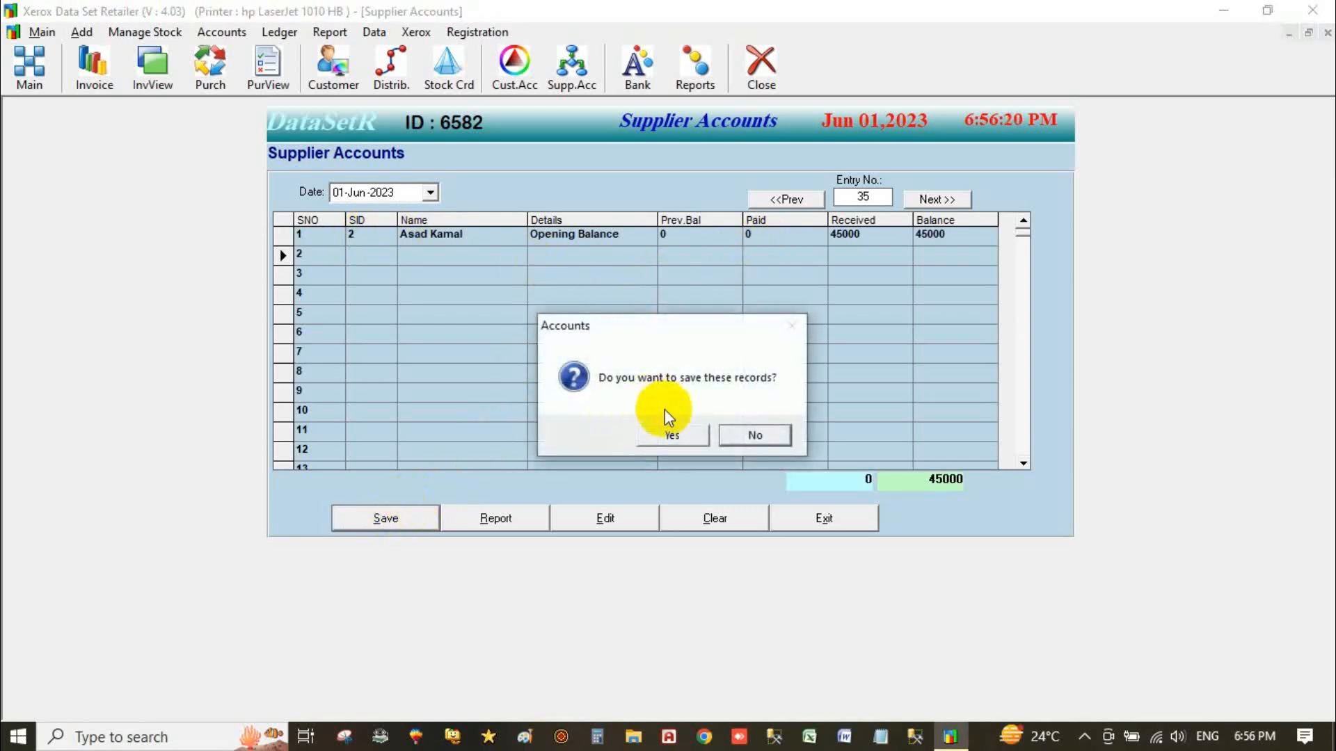
pyautogui.click(664, 434)
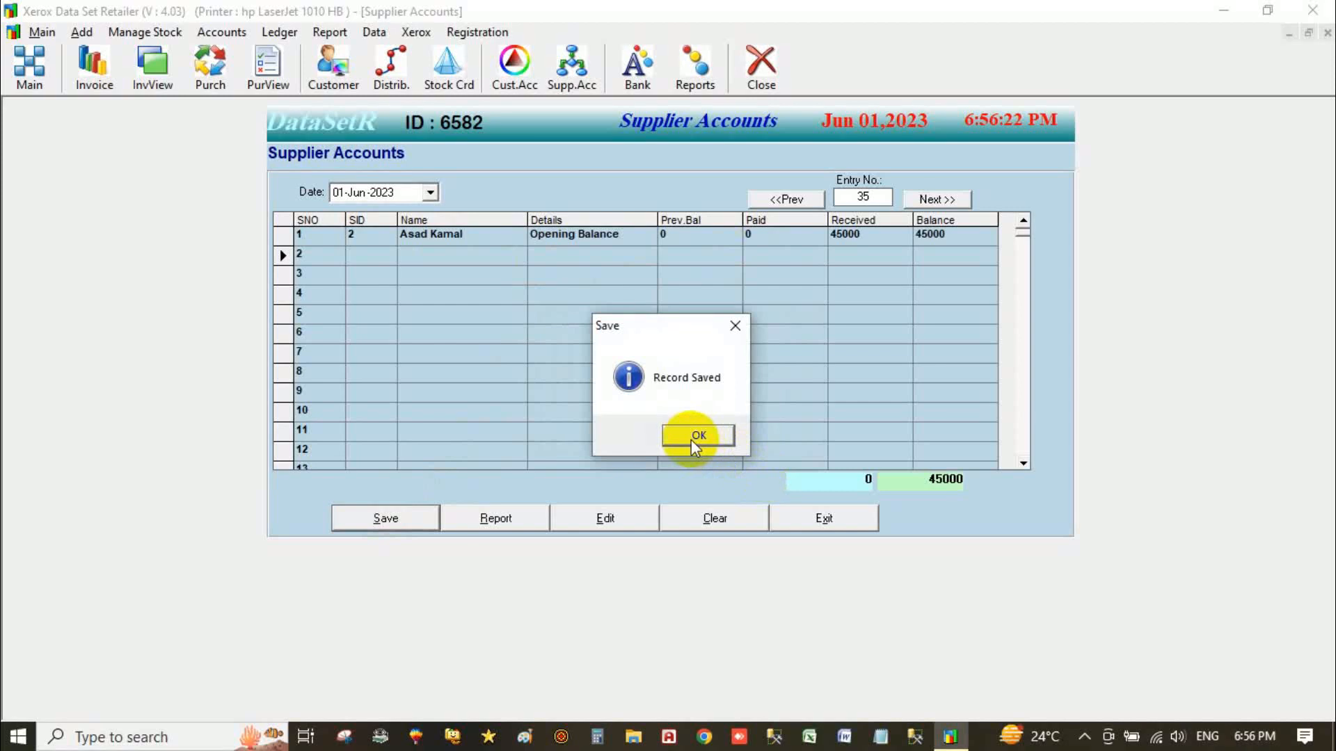
pyautogui.click(694, 436)
pyautogui.click(823, 518)
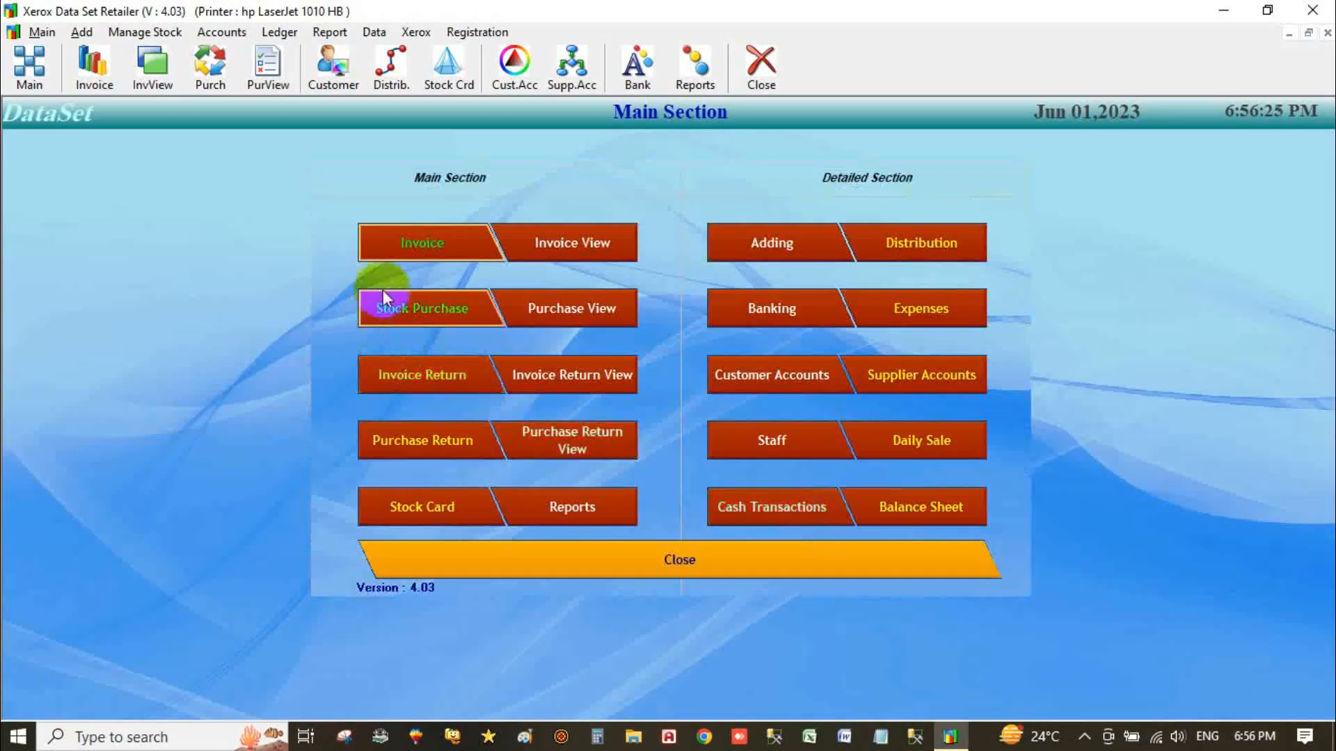
# Start a stock purchase for supplier 2, previous balance 45000, ready for the first item code.
pyautogui.click(438, 317)
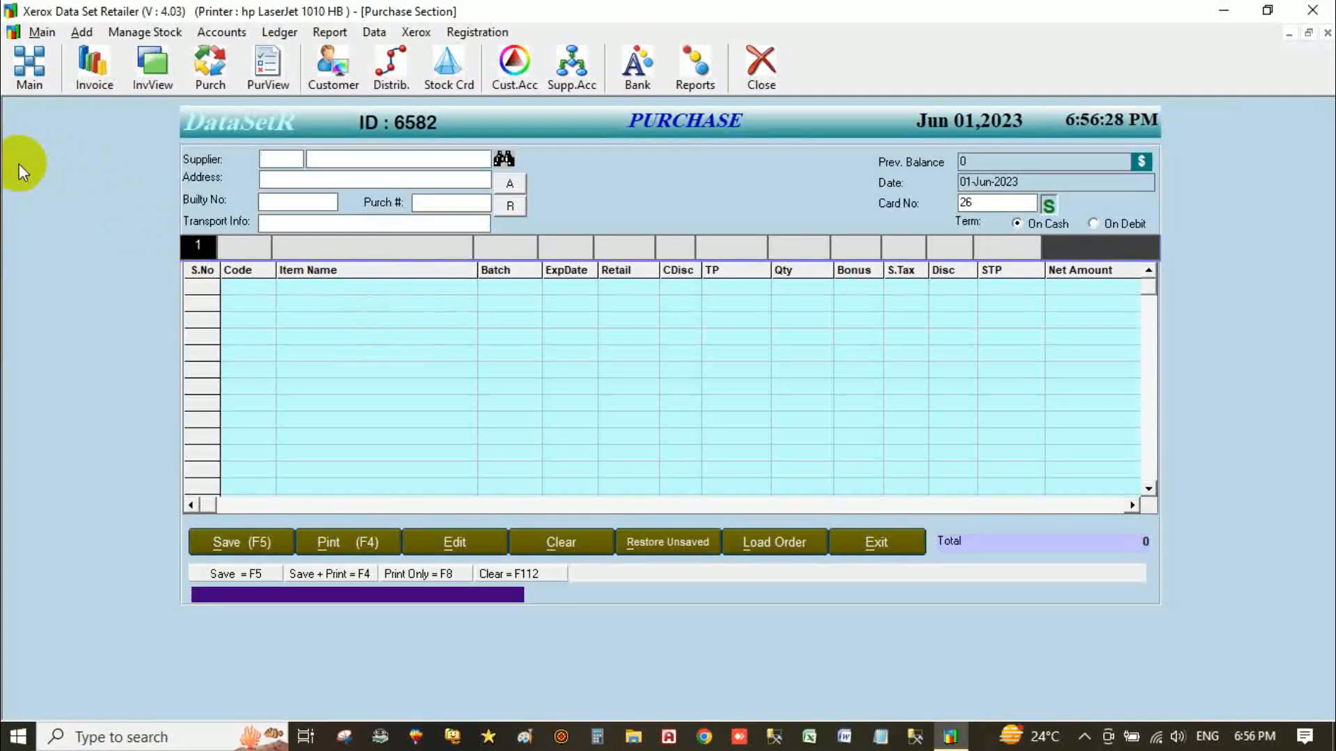
pyautogui.write('a')
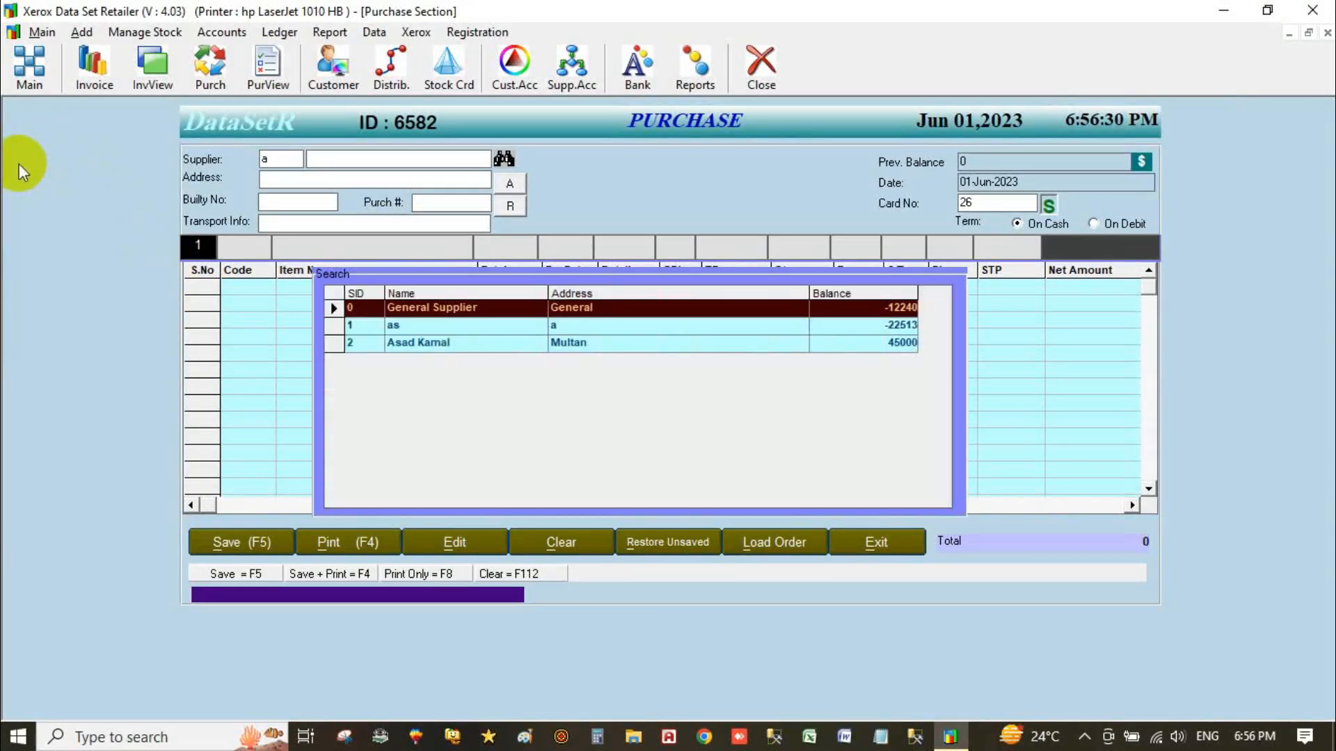
pyautogui.press('Down')
pyautogui.press('Down')
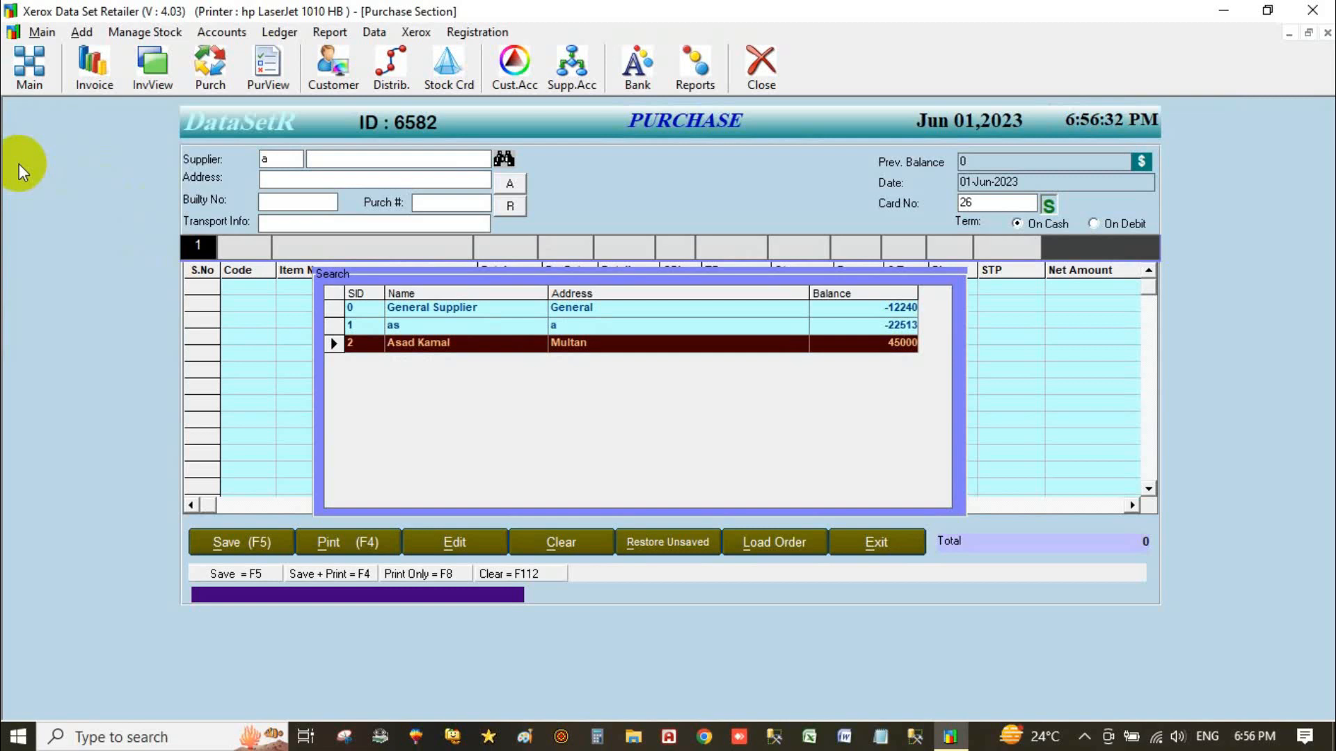
pyautogui.press('Return')
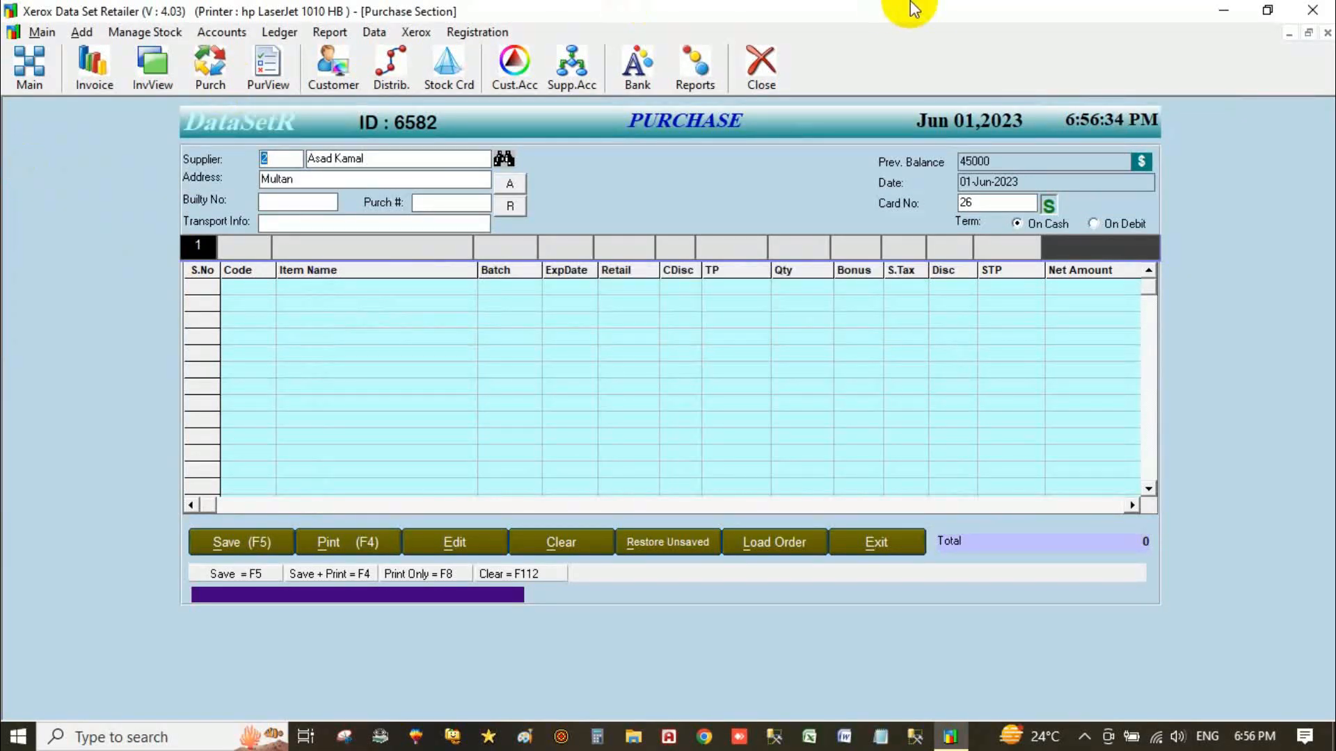
pyautogui.click(967, 182)
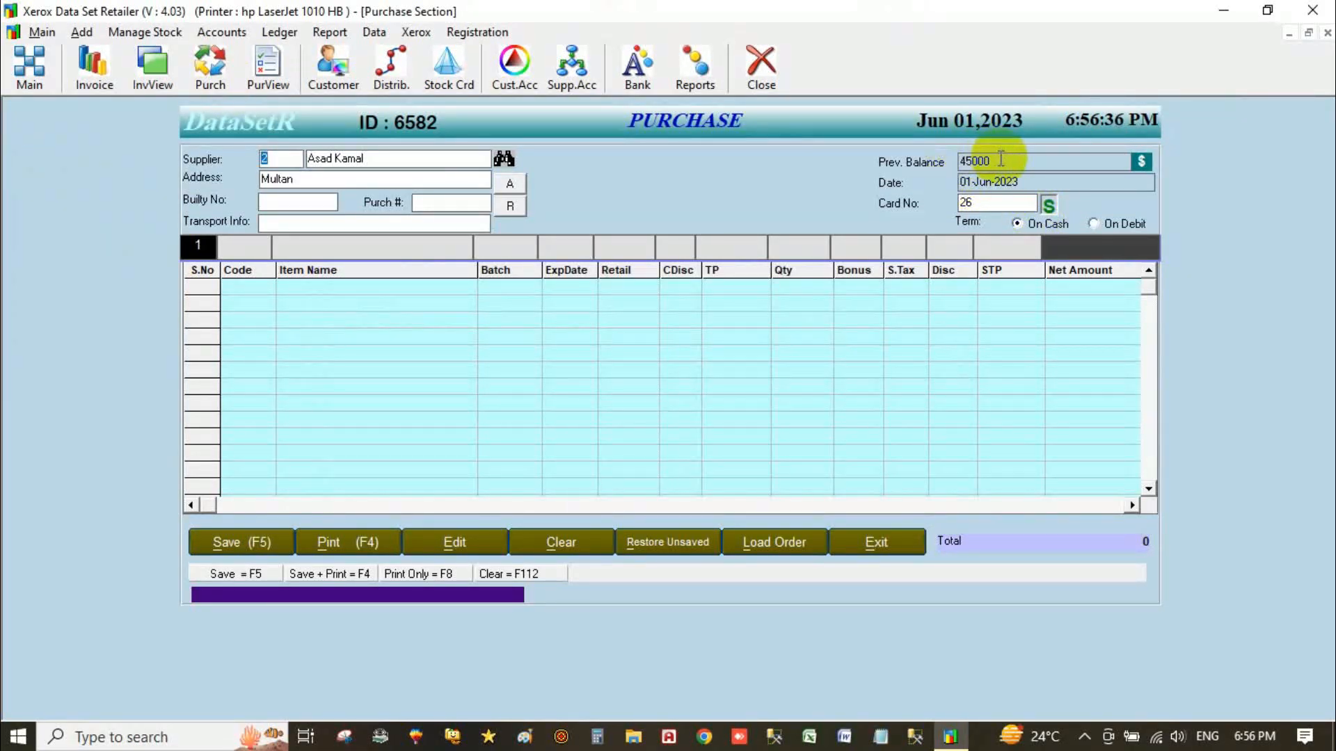
pyautogui.click(999, 160)
pyautogui.click(977, 203)
pyautogui.moveTo(978, 203); pyautogui.dragTo(927, 200)
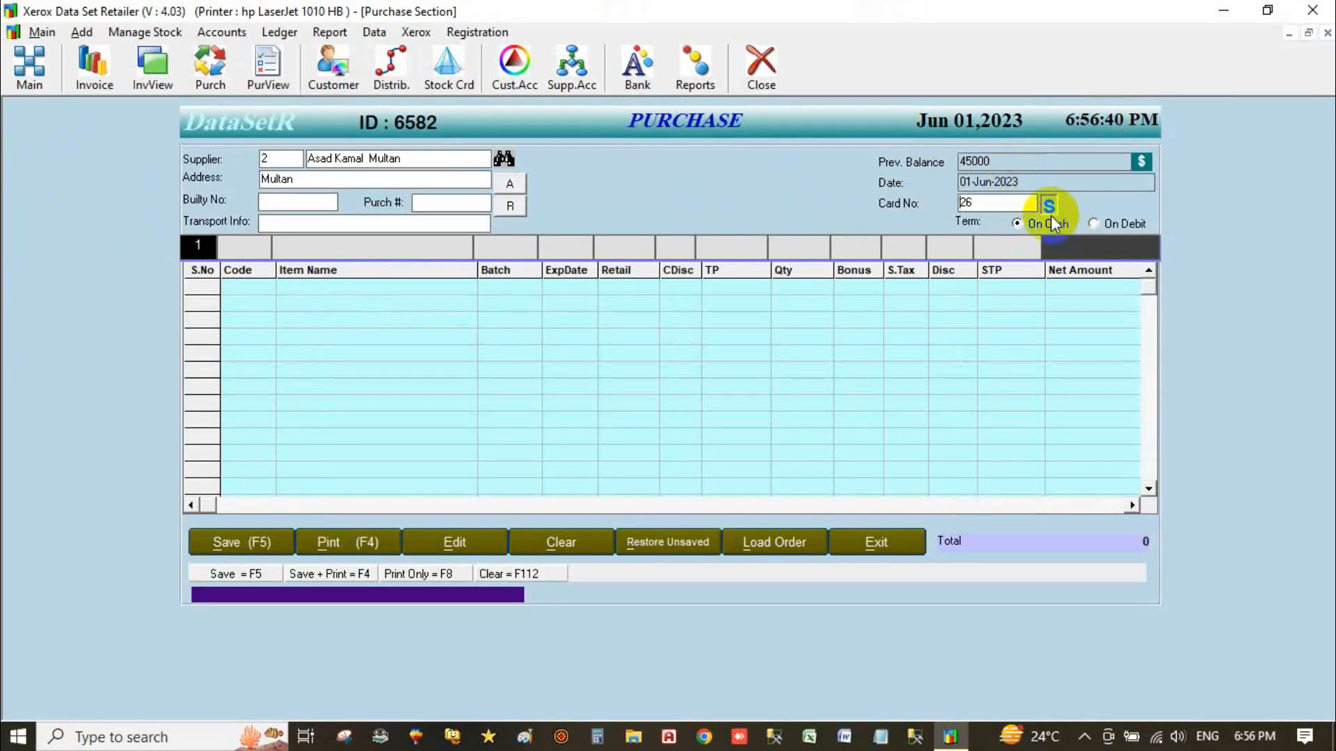
pyautogui.click(322, 224)
pyautogui.click(240, 250)
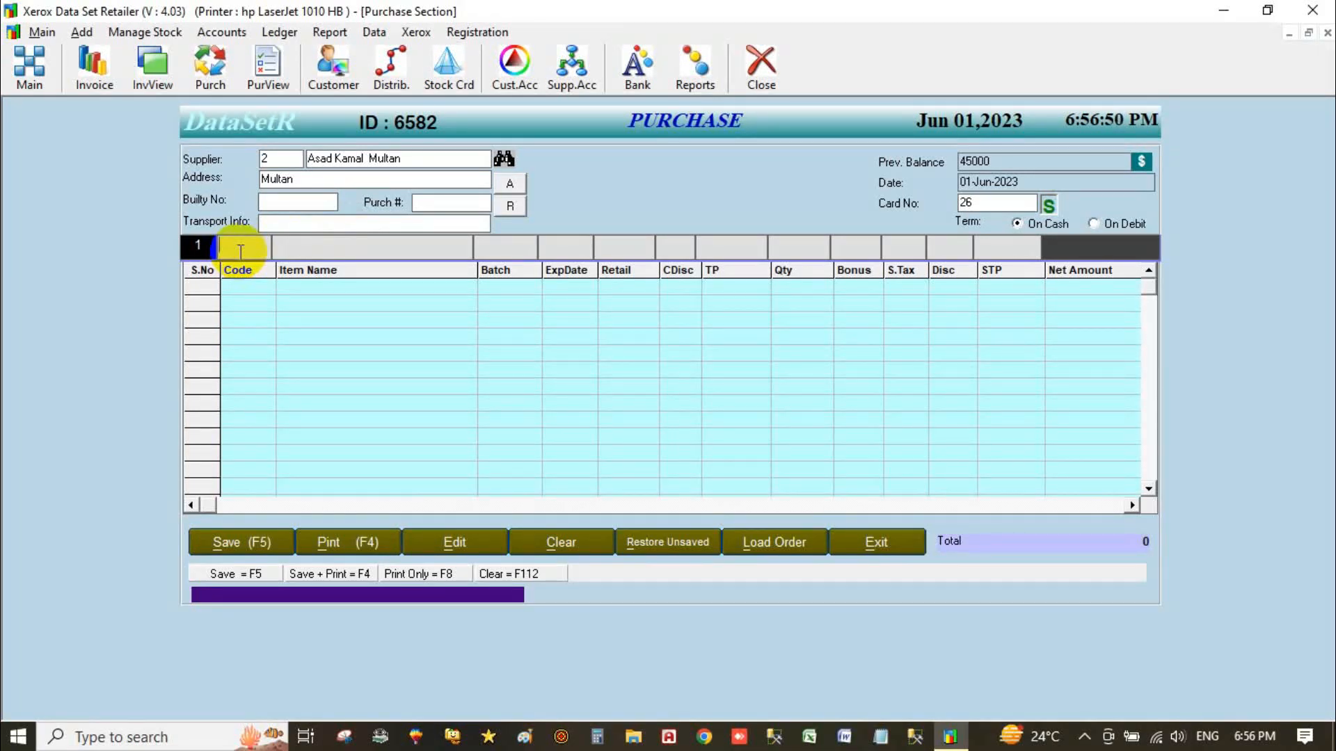
# Add ZOPENT 40MG TAB (code 450), expiry Aug-2029, quantity 10 at 399.50, totalling 3875.15.
pyautogui.write('450')
pyautogui.press('Return')
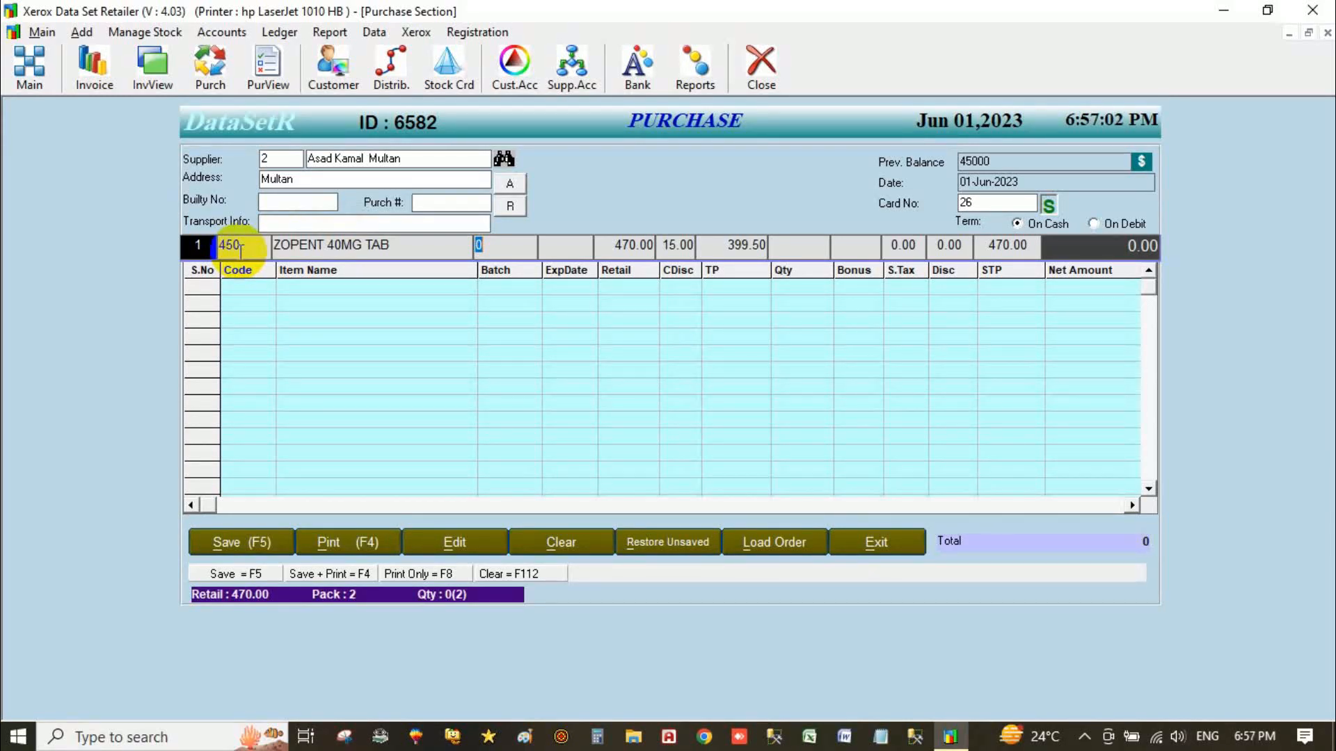
pyautogui.press('Return')
pyautogui.write('8')
pyautogui.press('Return')
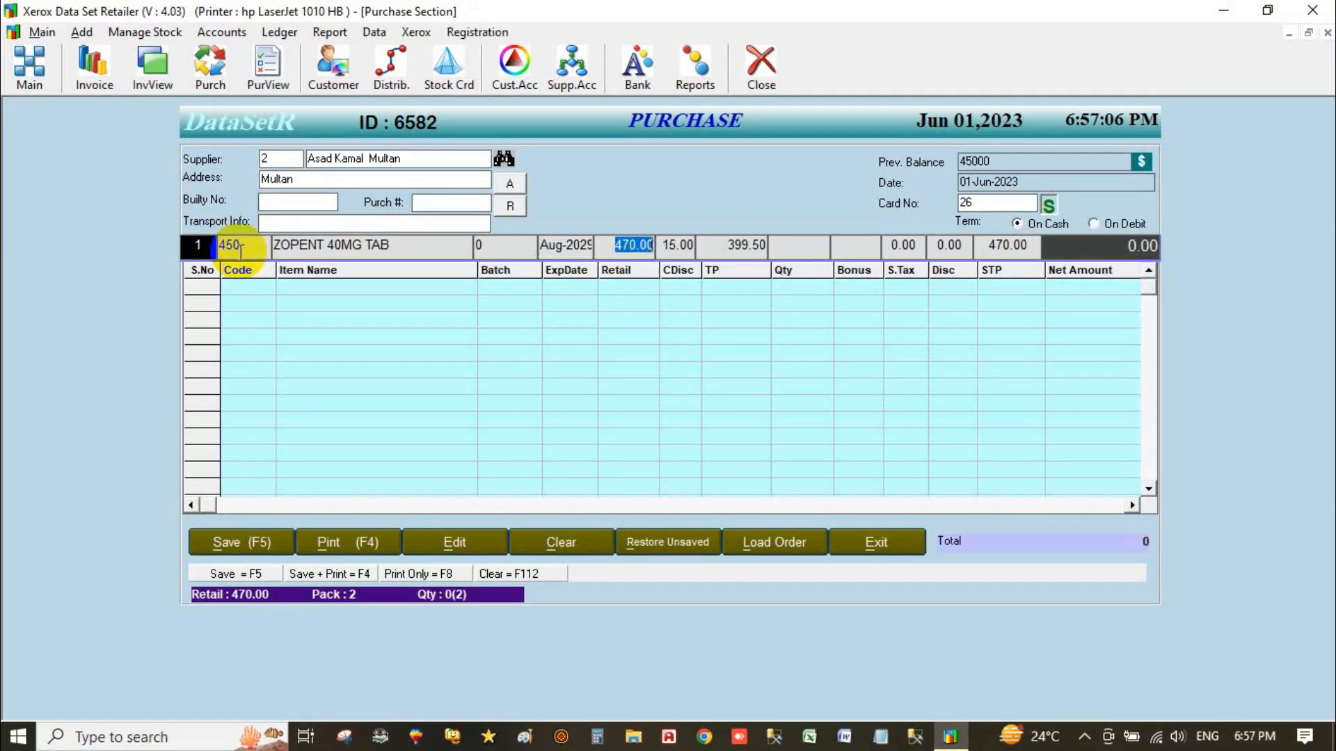
pyautogui.press('Return')
pyautogui.press('Return')
pyautogui.hotkey('shift', 'Tab')
pyautogui.hotkey('shift', 'Tab')
pyautogui.hotkey('shift', 'Tab')
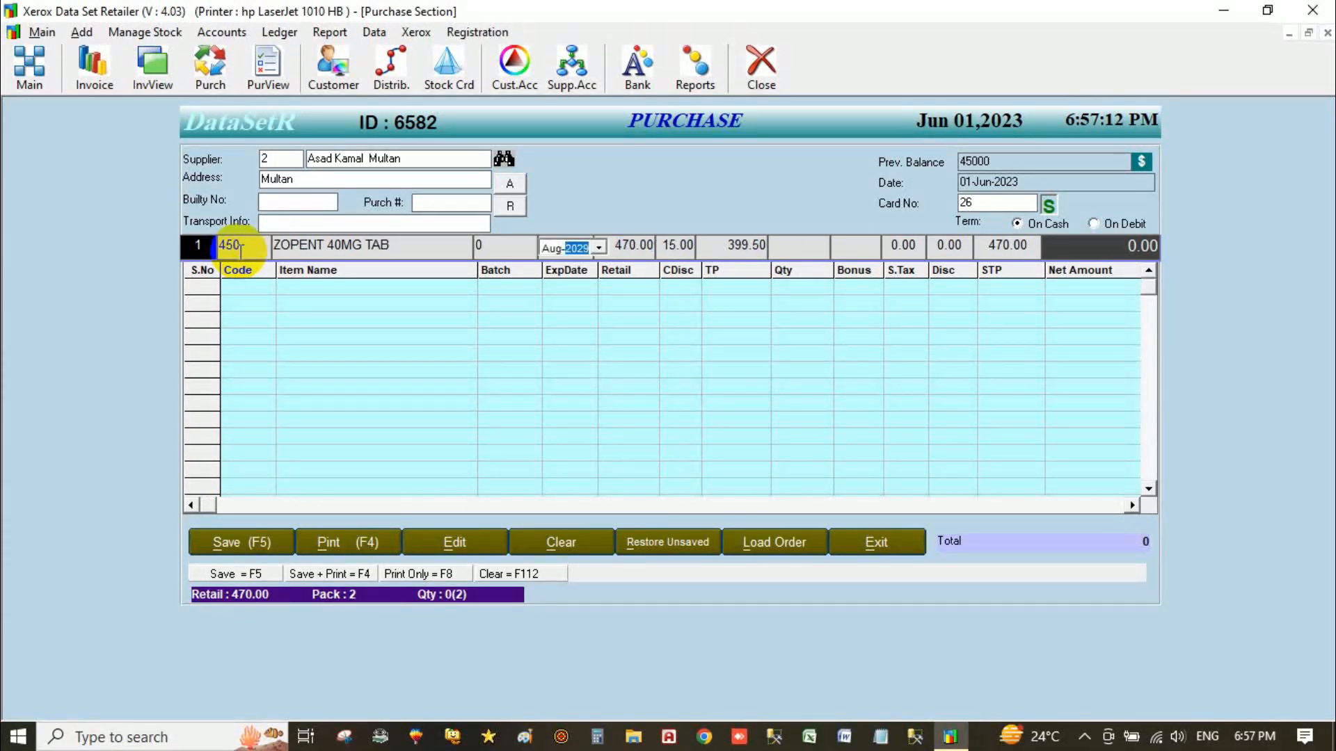
pyautogui.press('Tab')
pyautogui.press('Tab')
pyautogui.press('Tab')
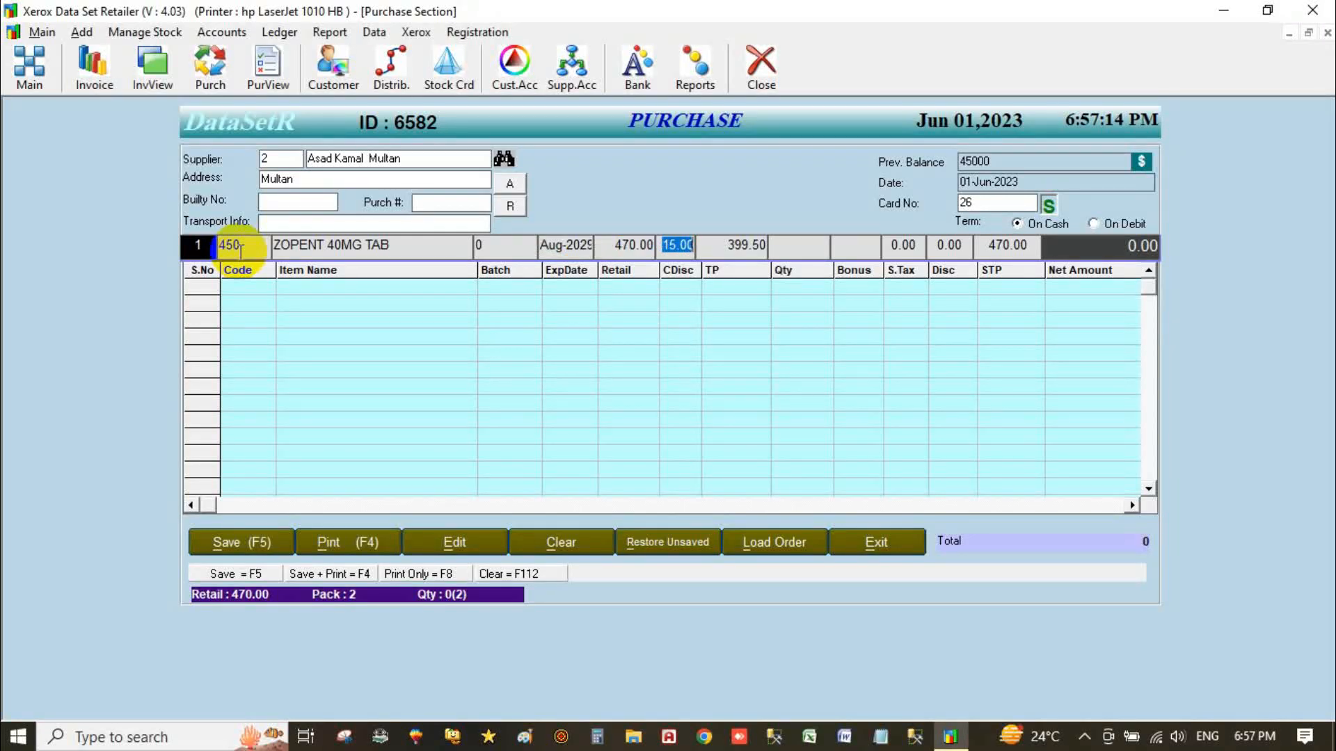
pyautogui.press('Tab')
pyautogui.write('10')
pyautogui.press('Tab')
pyautogui.press('Tab')
pyautogui.press('Tab')
pyautogui.write('3')
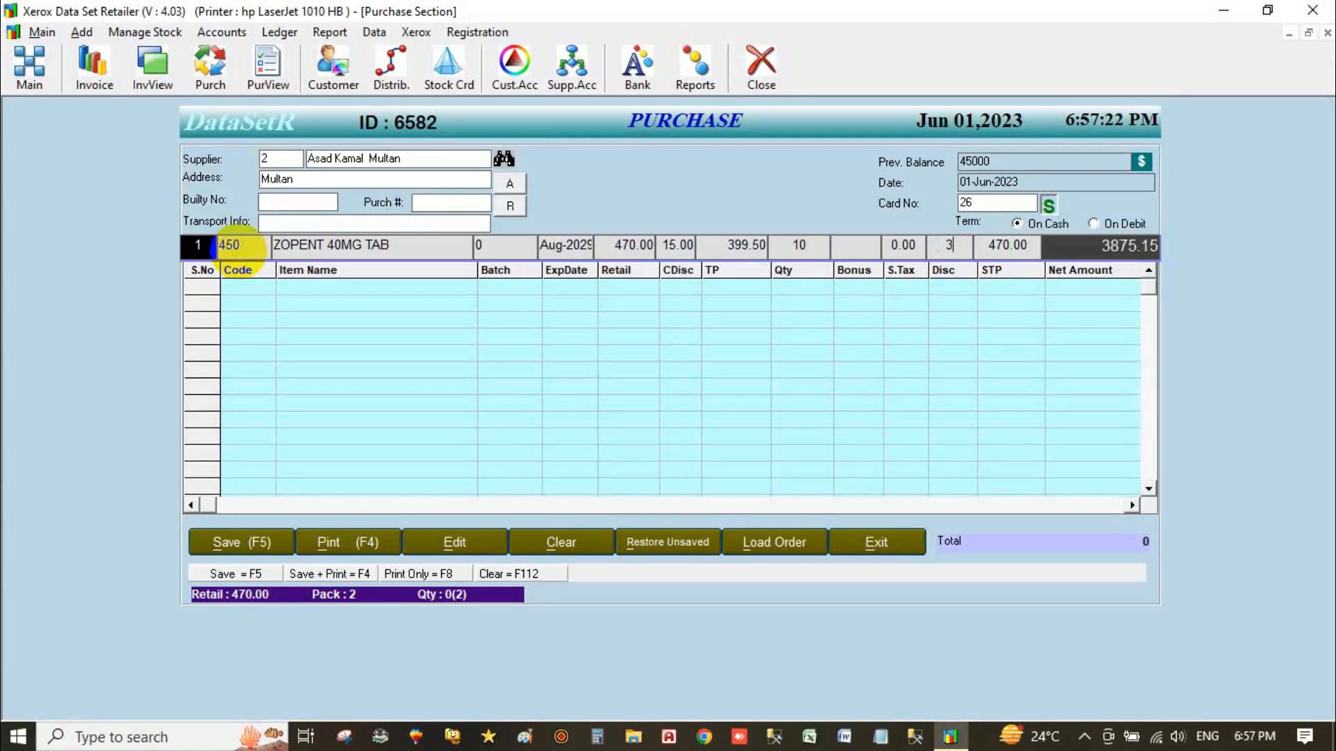
pyautogui.press('Tab')
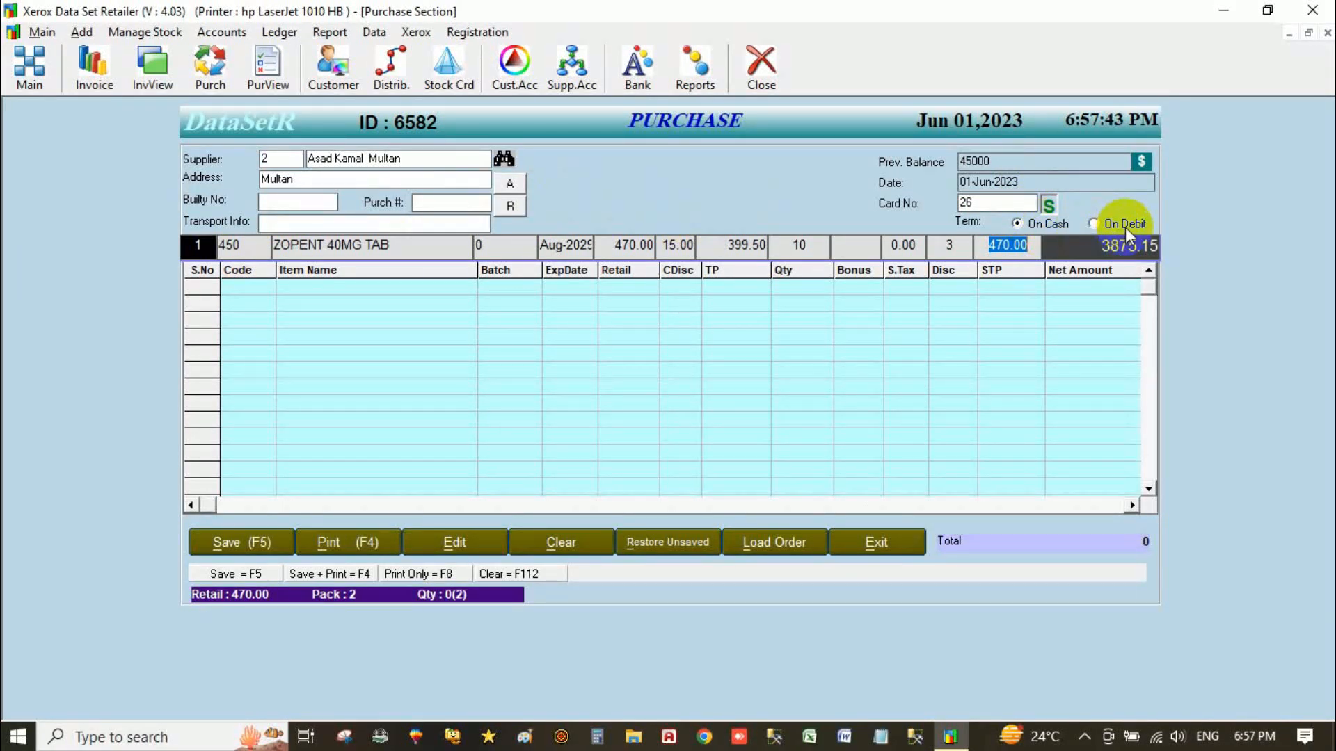
pyautogui.press('Return')
pyautogui.press('Return')
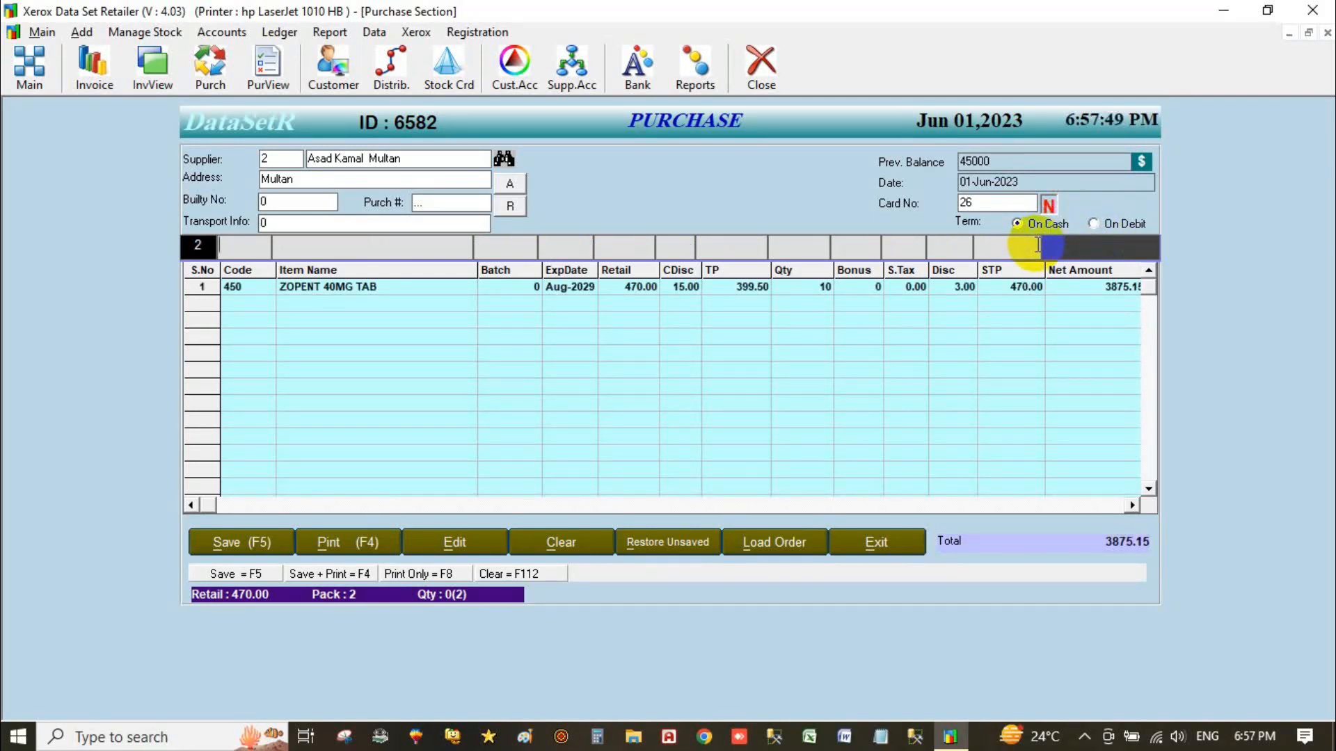
# Search items matching 'ka' and pick Kali Glycerin for the second purchase line.
pyautogui.write('ka')
pyautogui.press('Down')
pyautogui.press('Down')
pyautogui.press('Down')
pyautogui.press('Down')
pyautogui.press('Down')
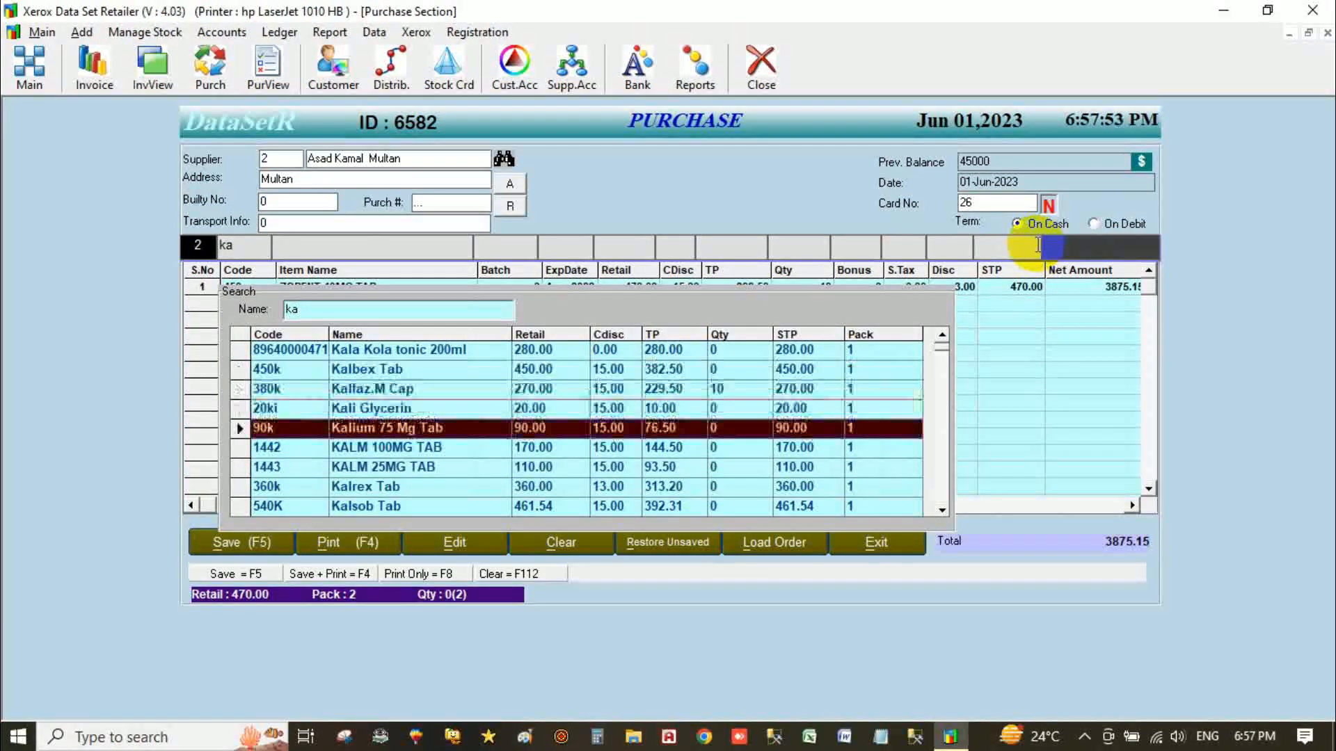
pyautogui.press('Up')
pyautogui.press('Up')
pyautogui.press('Up')
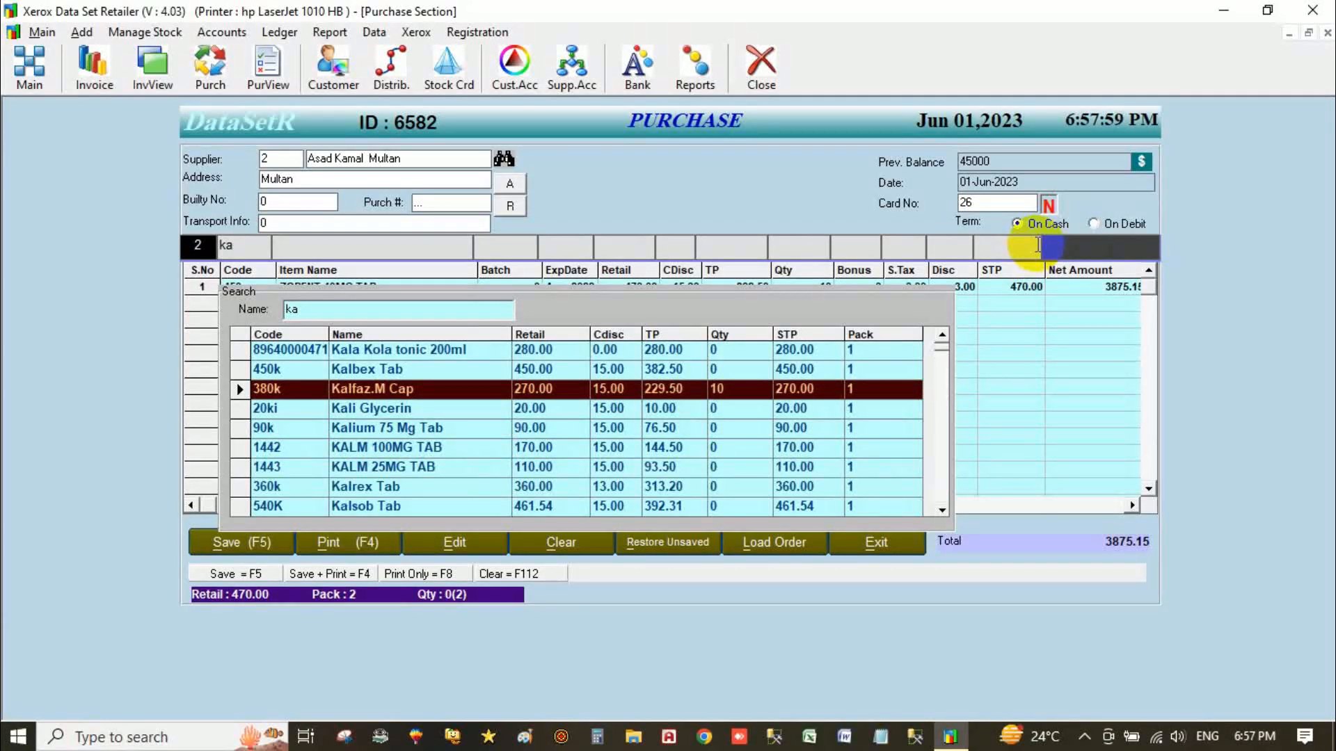
pyautogui.press('Escape')
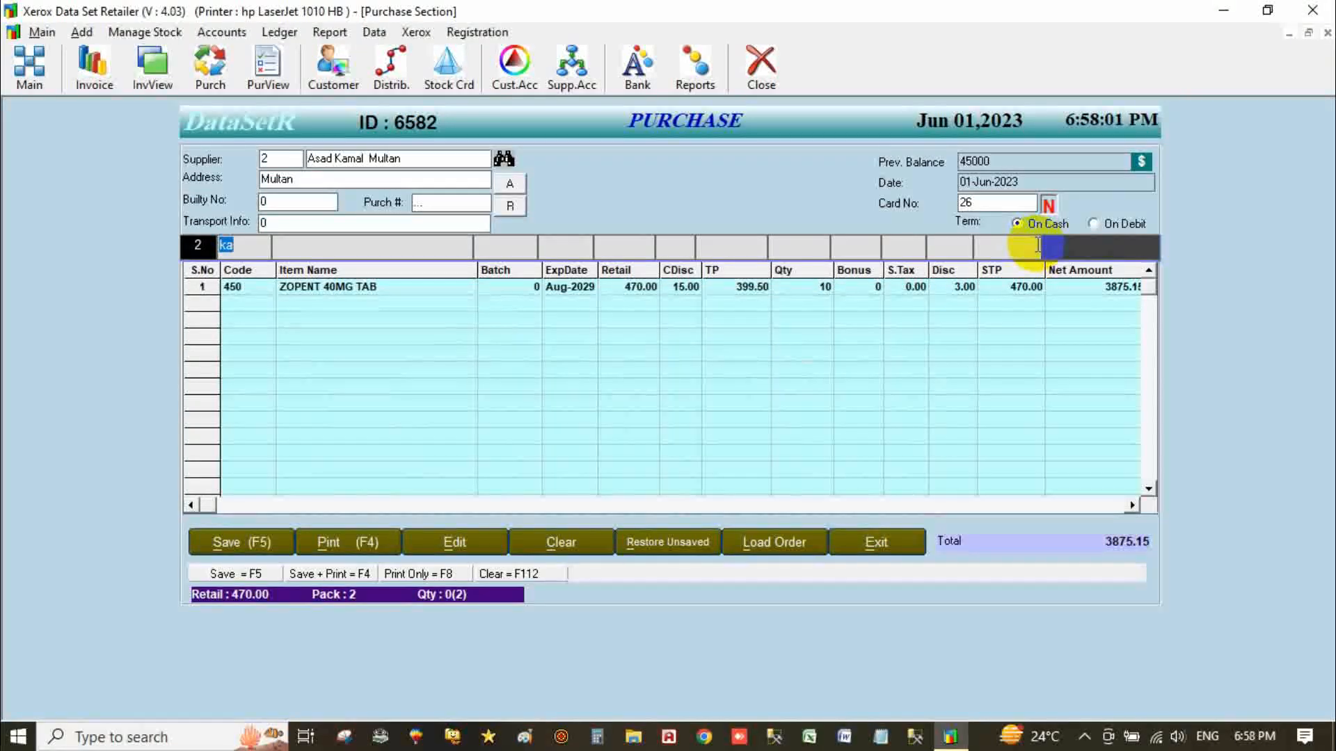
pyautogui.press('Return')
pyautogui.press('Down')
pyautogui.press('Down')
pyautogui.press('Down')
pyautogui.press('Return')
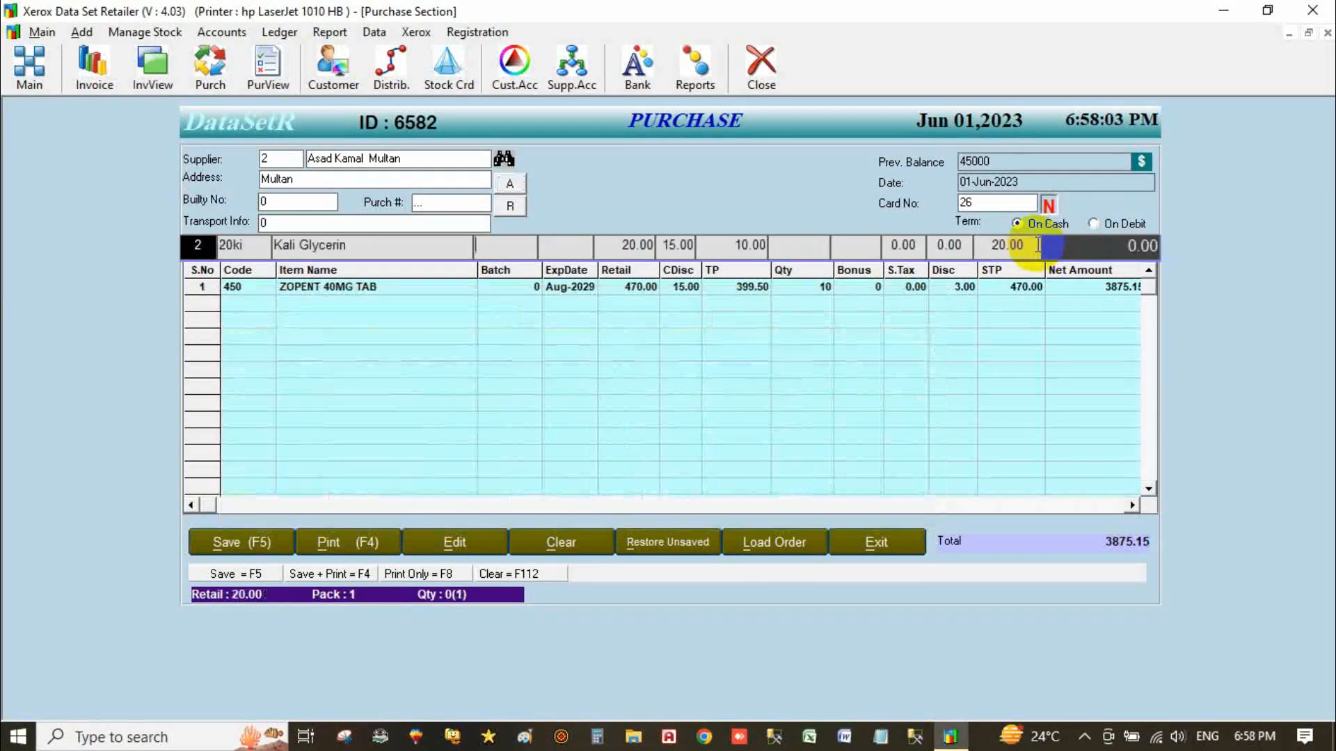
# Fill the Kali Glycerin line with batch 120, expiry Jun-2026, TP 17.00 and quantity 300.
pyautogui.press('Return')
pyautogui.press('Return')
pyautogui.press('Return')
pyautogui.hotkey('shift', 'Tab')
pyautogui.hotkey('shift', 'Tab')
pyautogui.hotkey('shift', 'Tab')
pyautogui.write('120')
pyautogui.press('Return')
pyautogui.press('Return')
pyautogui.press('Return')
pyautogui.press('Return')
pyautogui.write('17')
pyautogui.press('Return')
pyautogui.write('300')
pyautogui.press('Return')
pyautogui.press('Return')
pyautogui.press('Return')
pyautogui.press('Return')
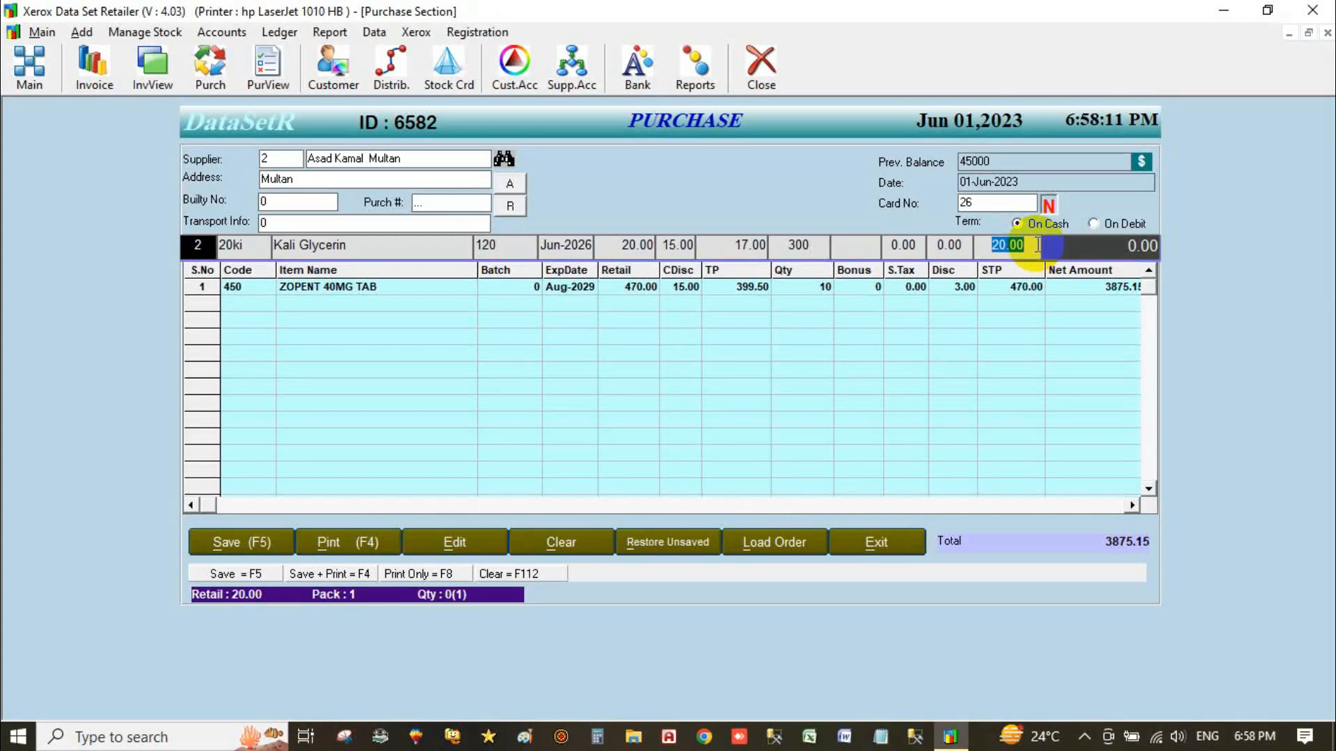
pyautogui.press('Return')
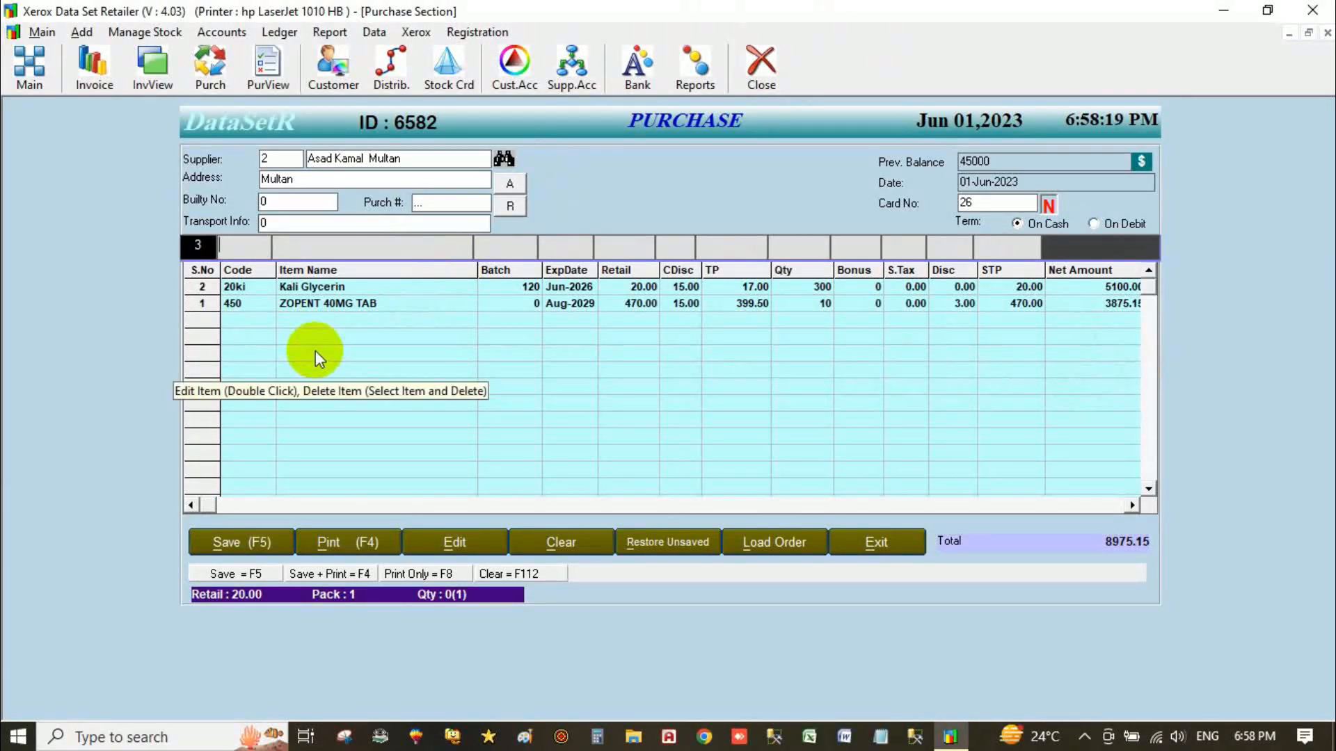
# Change the Kali Glycerin quantity to 30, giving a net of 510.00.
pyautogui.click(257, 285)
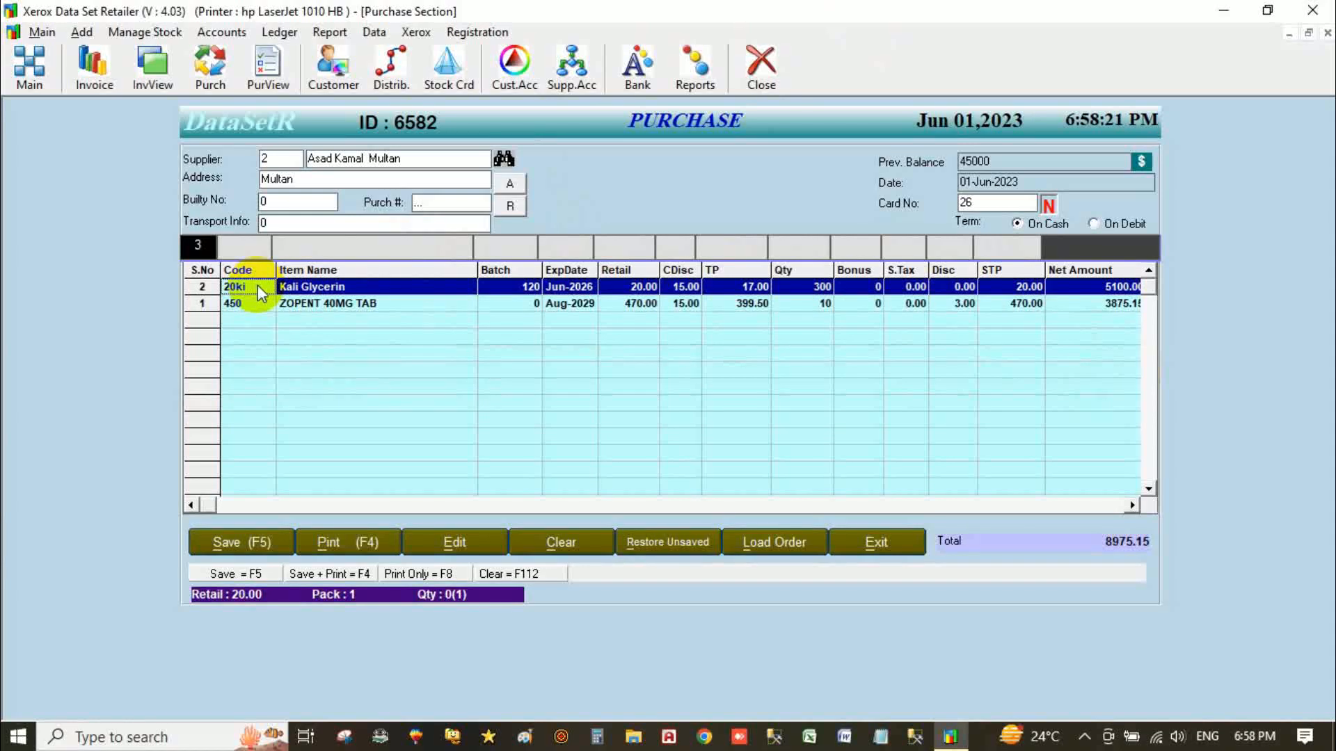
pyautogui.doubleClick(257, 285)
pyautogui.press('Return')
pyautogui.press('Return')
pyautogui.press('Return')
pyautogui.write('30')
pyautogui.press('Return')
pyautogui.press('Return')
pyautogui.press('Return')
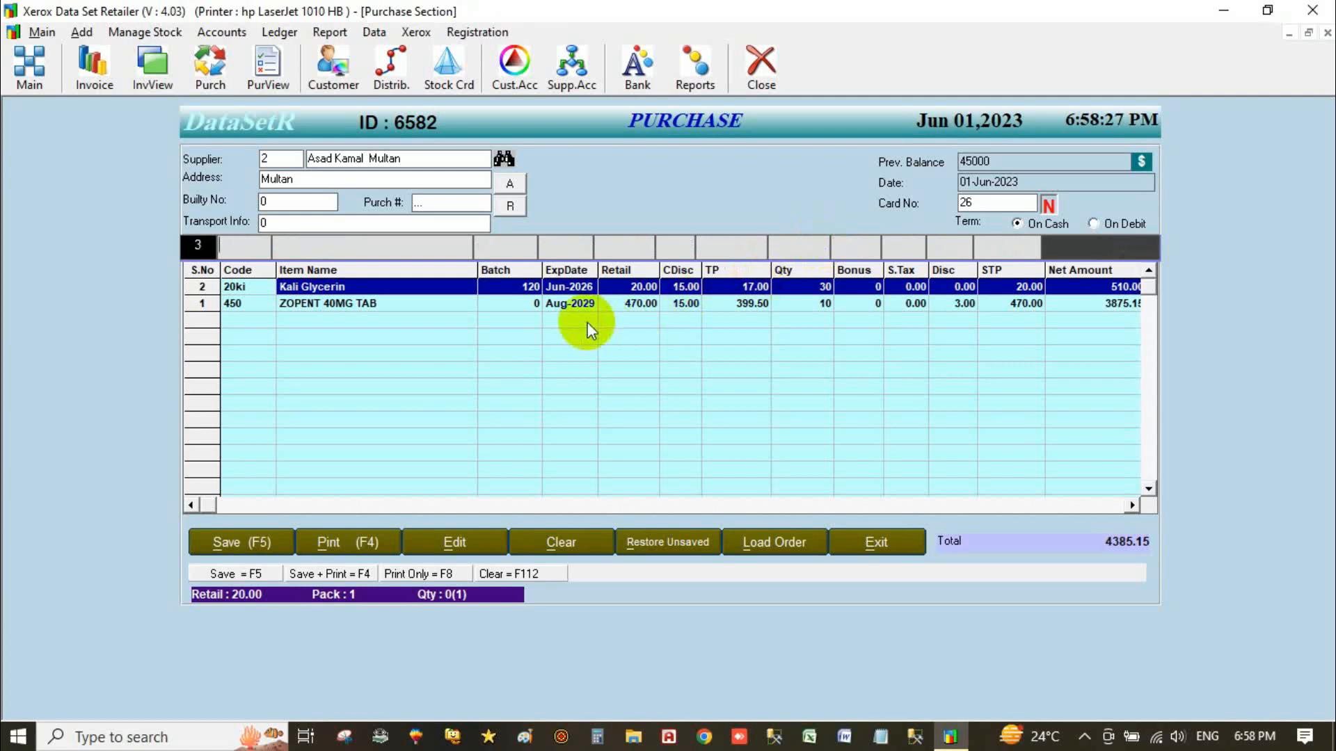
# Decline deleting the ZOPENT line and begin saving the 4385.15 purchase.
pyautogui.click(425, 306)
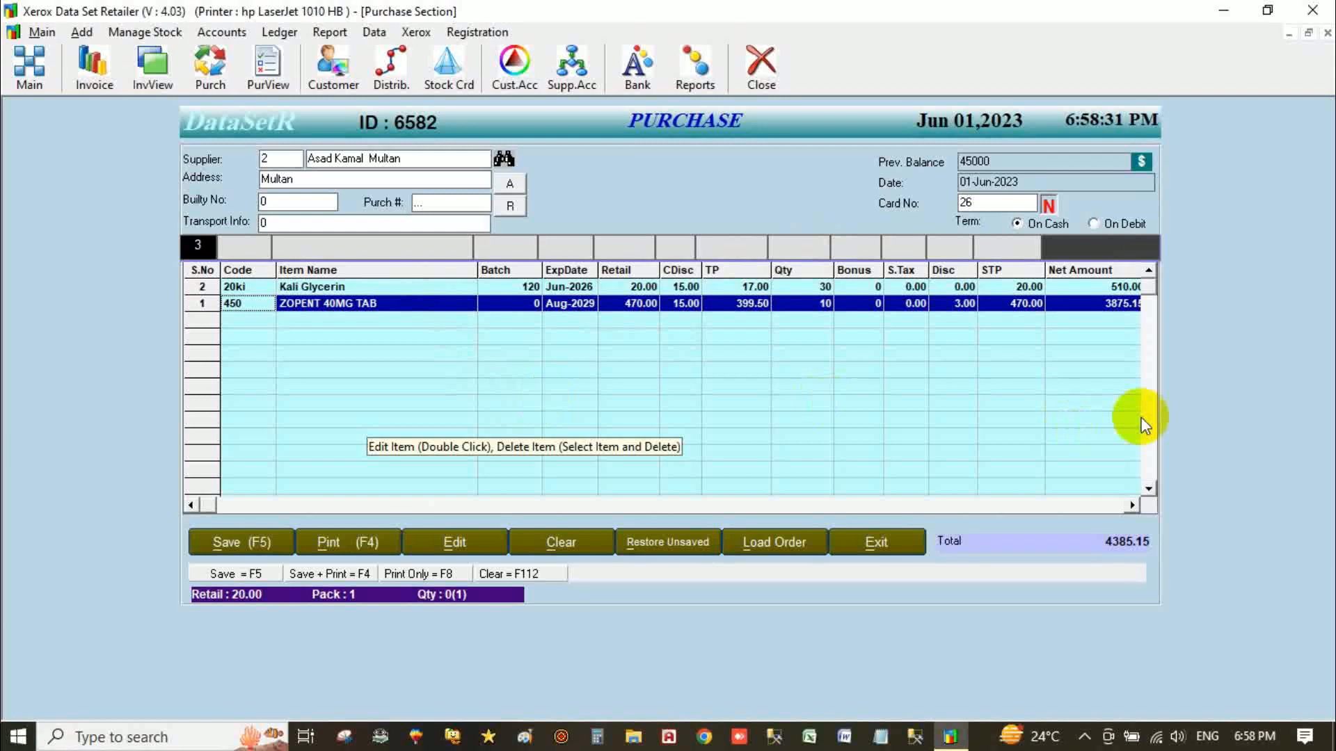
pyautogui.press('Delete')
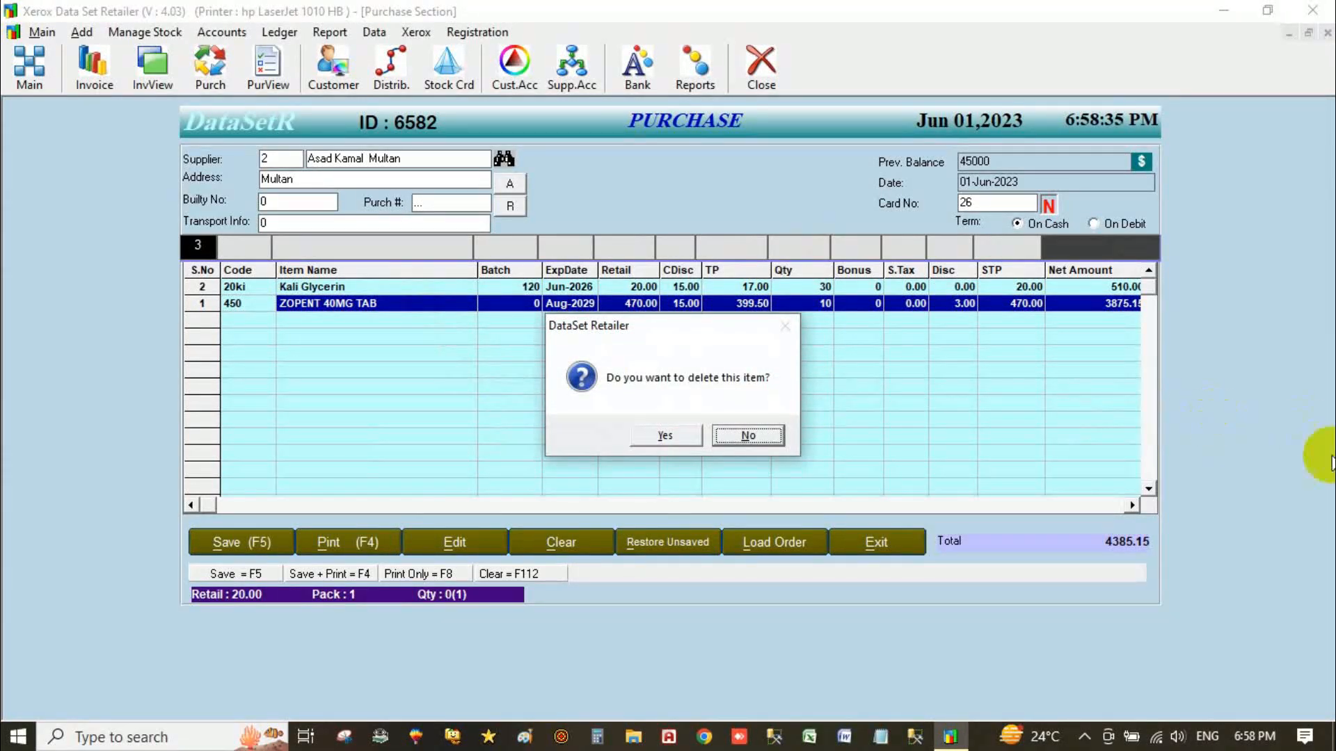
pyautogui.click(750, 436)
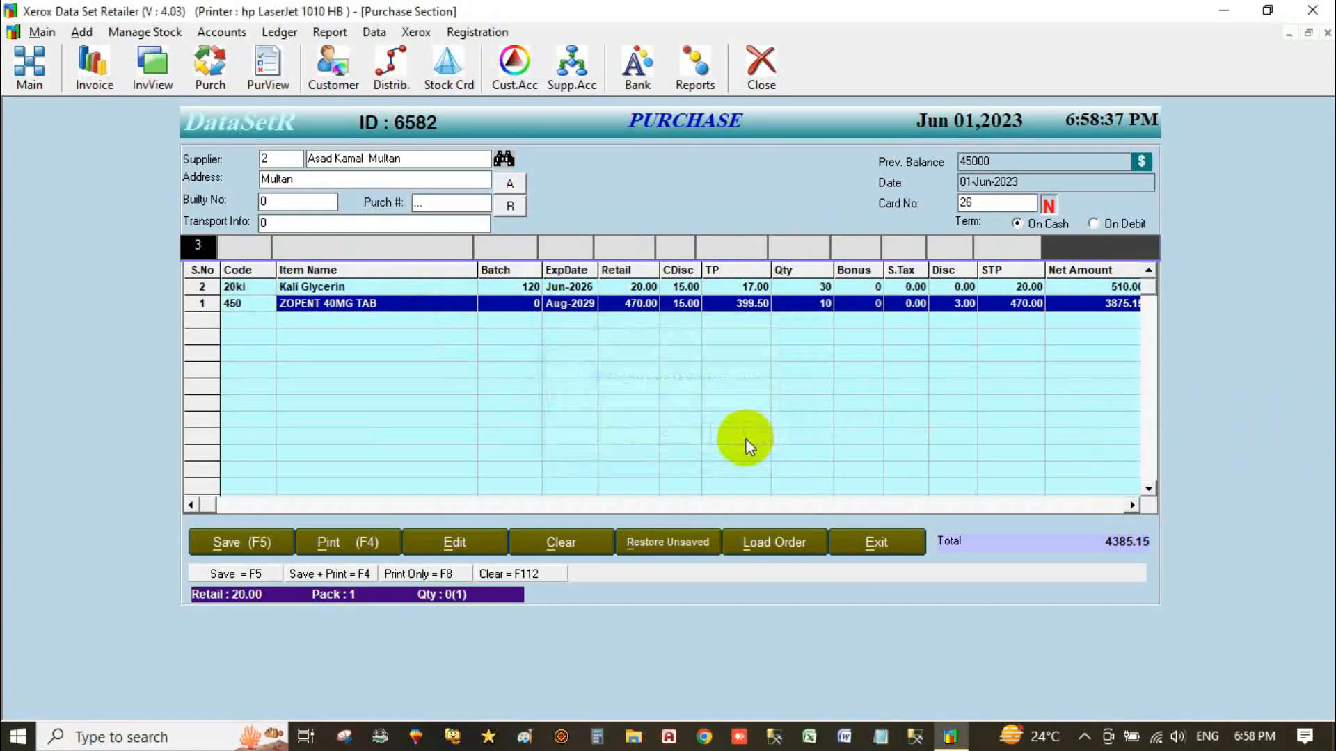
pyautogui.click(228, 543)
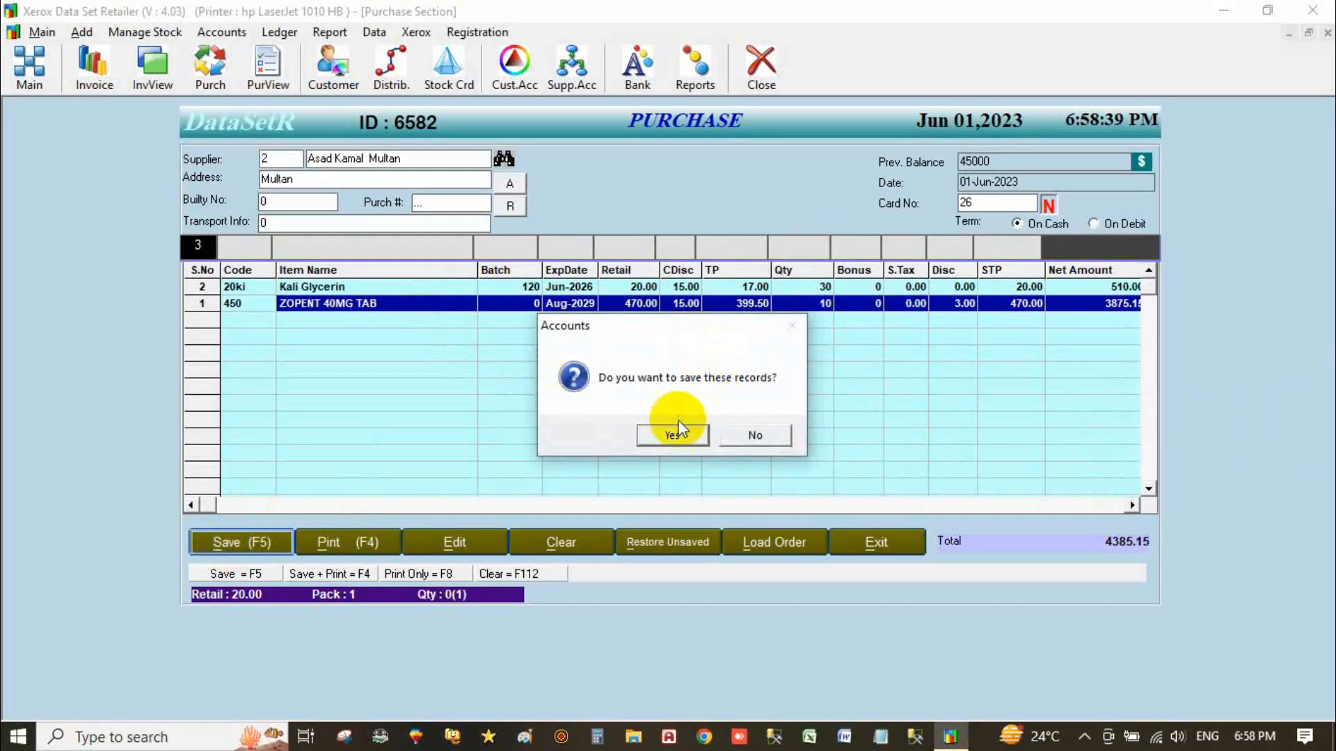
# Confirm saving the 4385.00 purchase, clear the form for card 27, and try an invoice edit, which is refused.
pyautogui.click(668, 436)
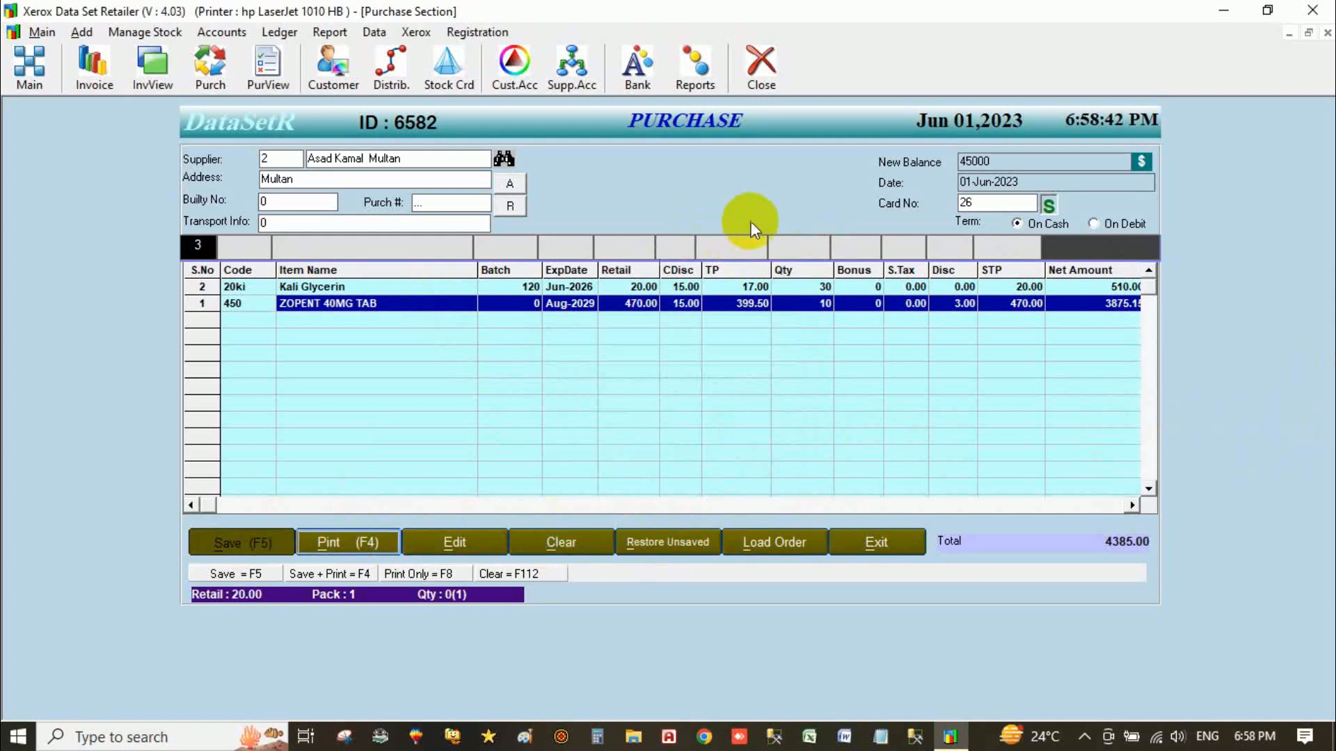
pyautogui.click(569, 545)
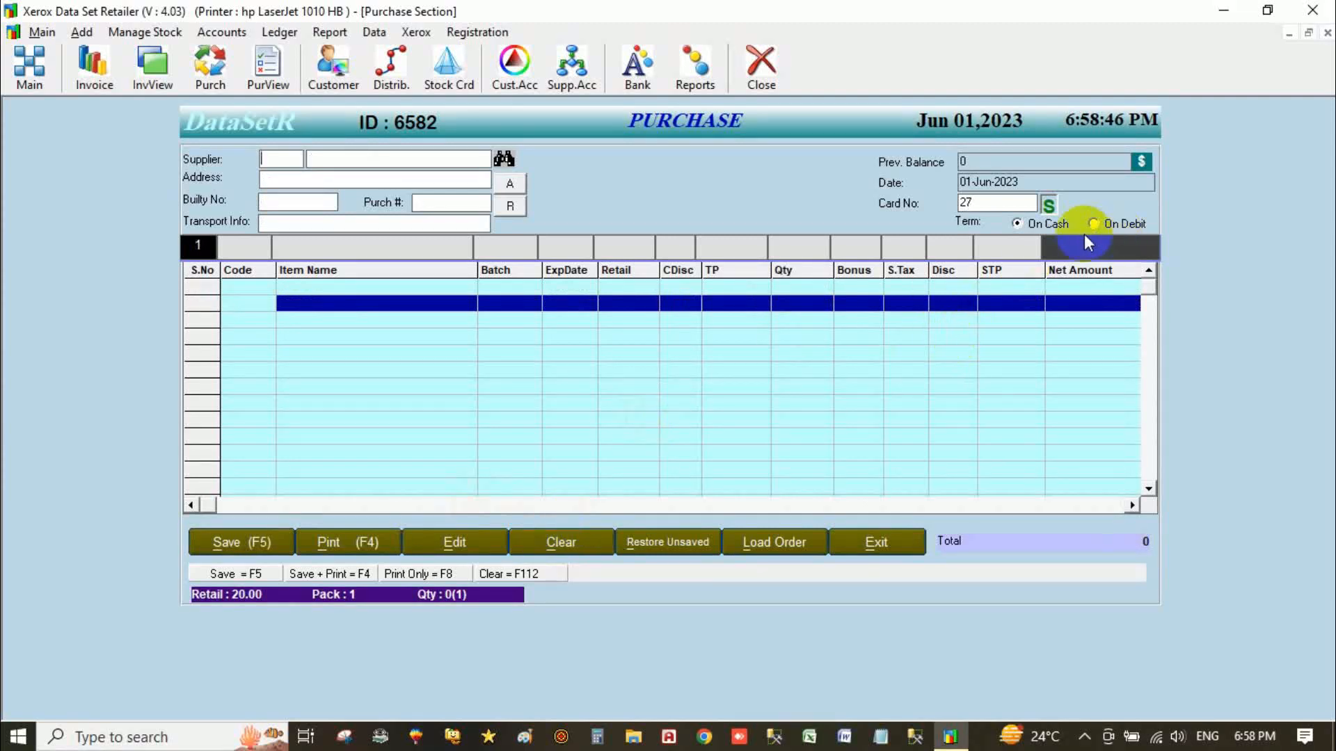
pyautogui.doubleClick(1004, 203)
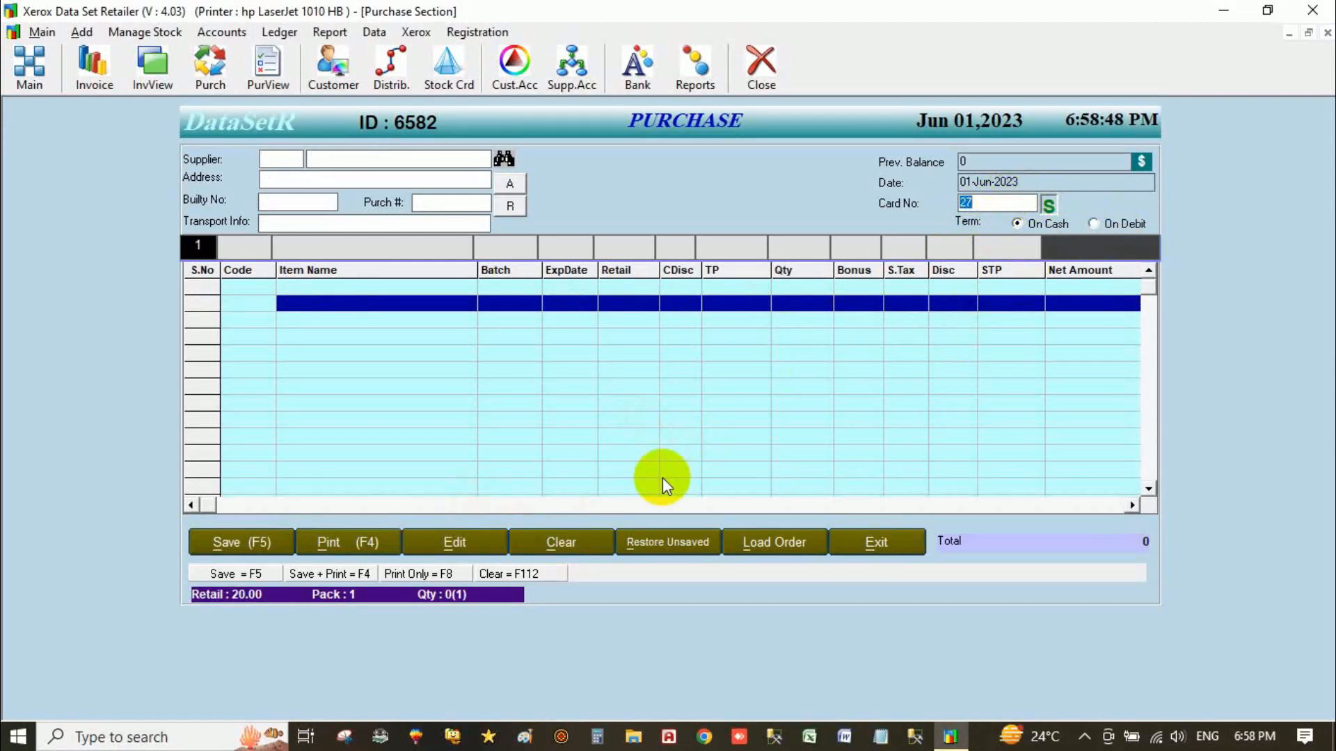
pyautogui.click(452, 542)
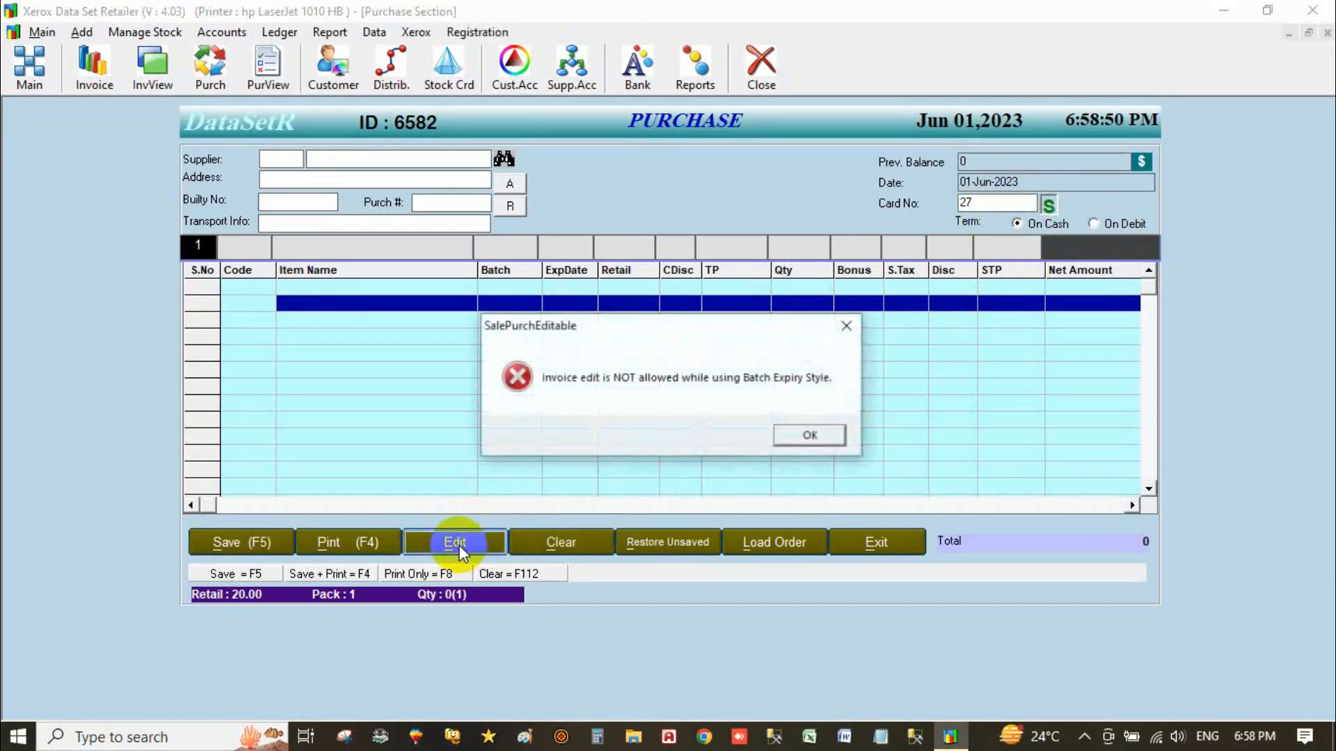
# Dismiss the SalePurchEditable error, select Card No 27, and exit the Purchase form.
pyautogui.click(806, 437)
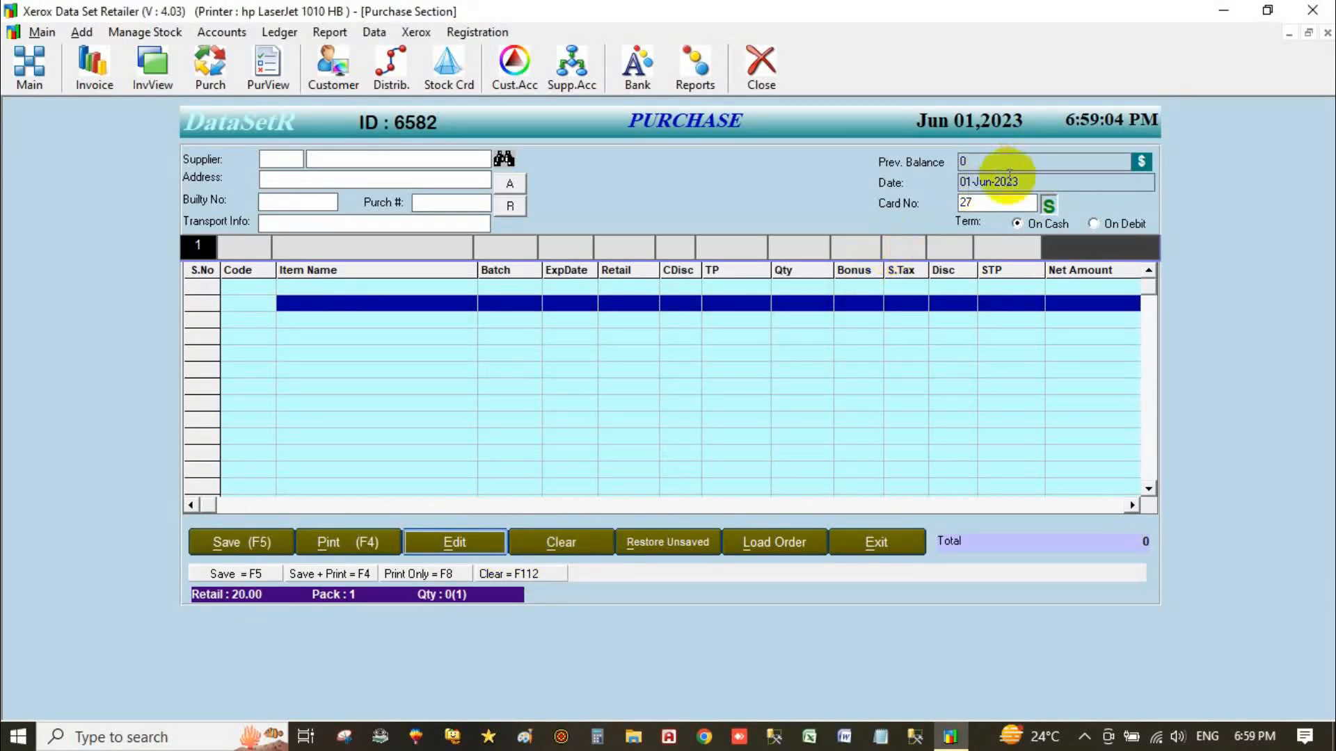
pyautogui.click(962, 203)
pyautogui.moveTo(961, 203); pyautogui.dragTo(981, 204)
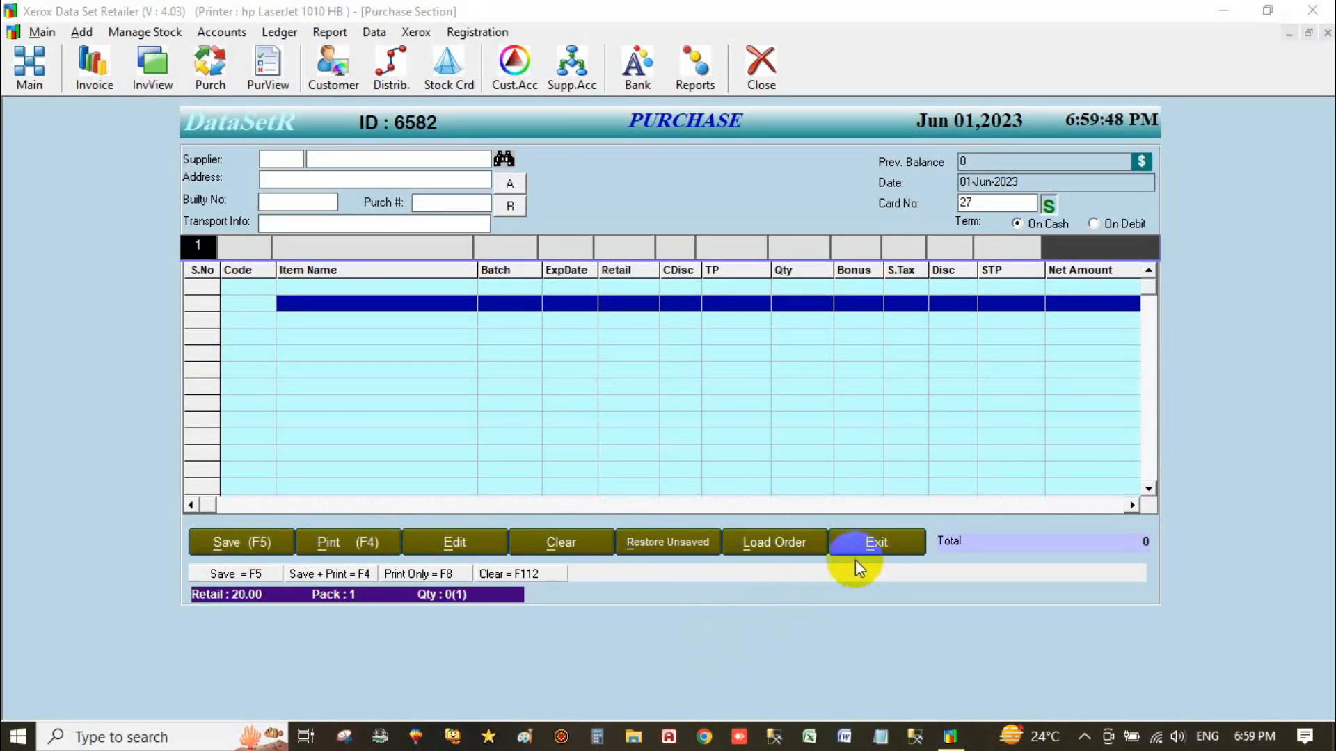
pyautogui.click(878, 546)
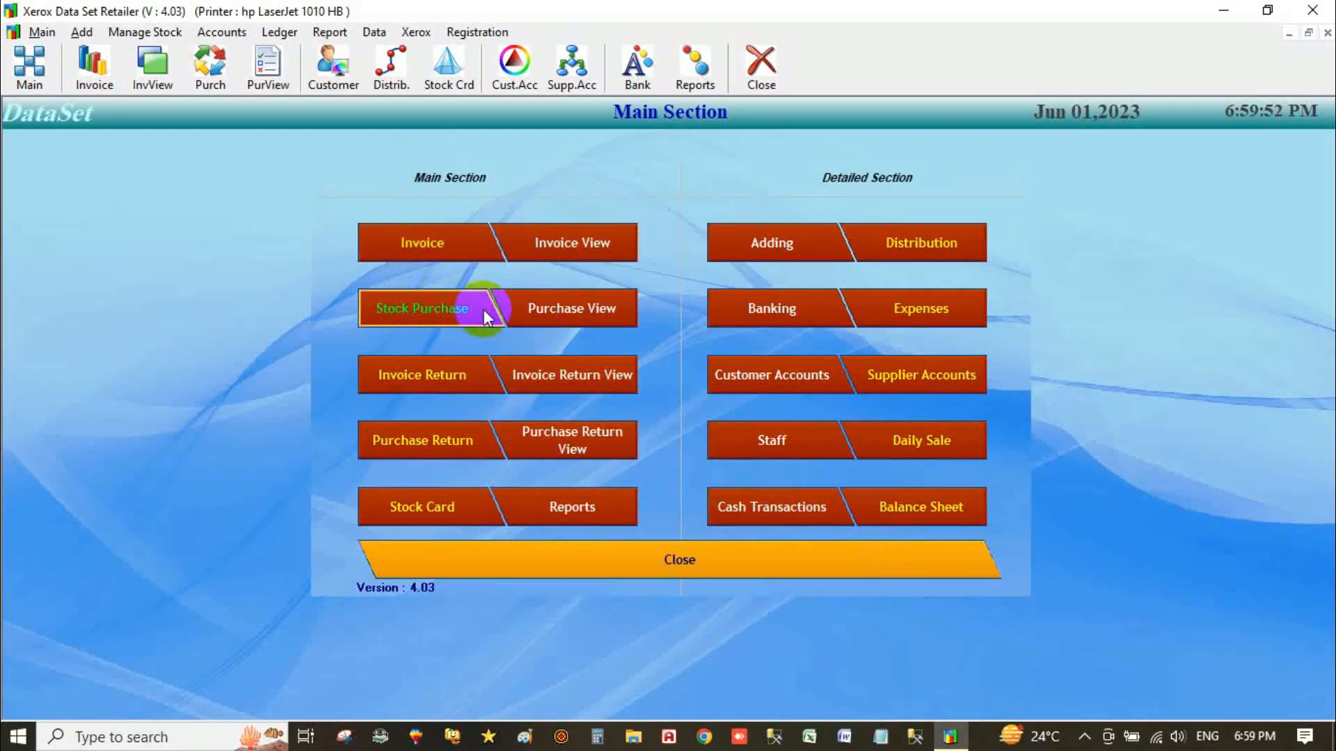
pyautogui.click(574, 308)
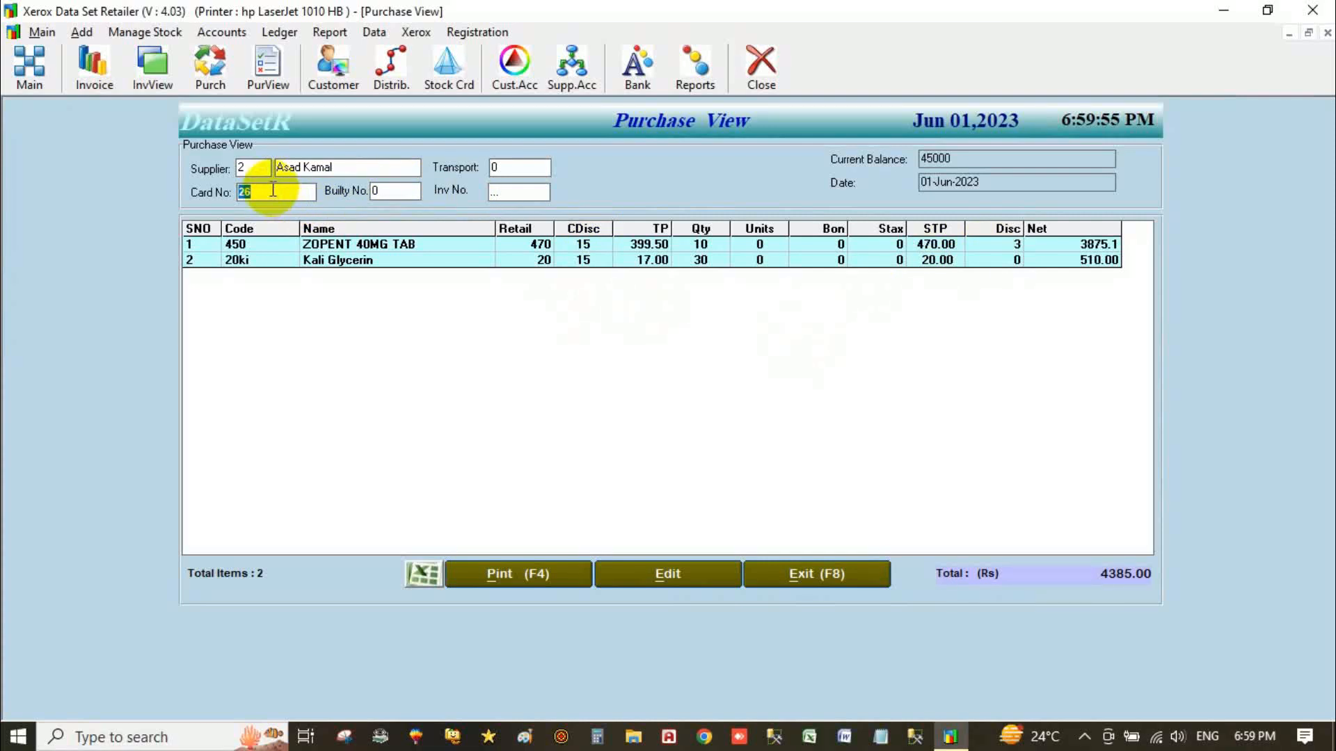
pyautogui.press('Down')
pyautogui.press('Down')
pyautogui.press('Down')
pyautogui.press('Down')
pyautogui.press('Down')
pyautogui.press('Down')
pyautogui.press('Down')
pyautogui.press('Down')
pyautogui.press('Down')
pyautogui.press('Down')
pyautogui.press('Down')
pyautogui.press('Down')
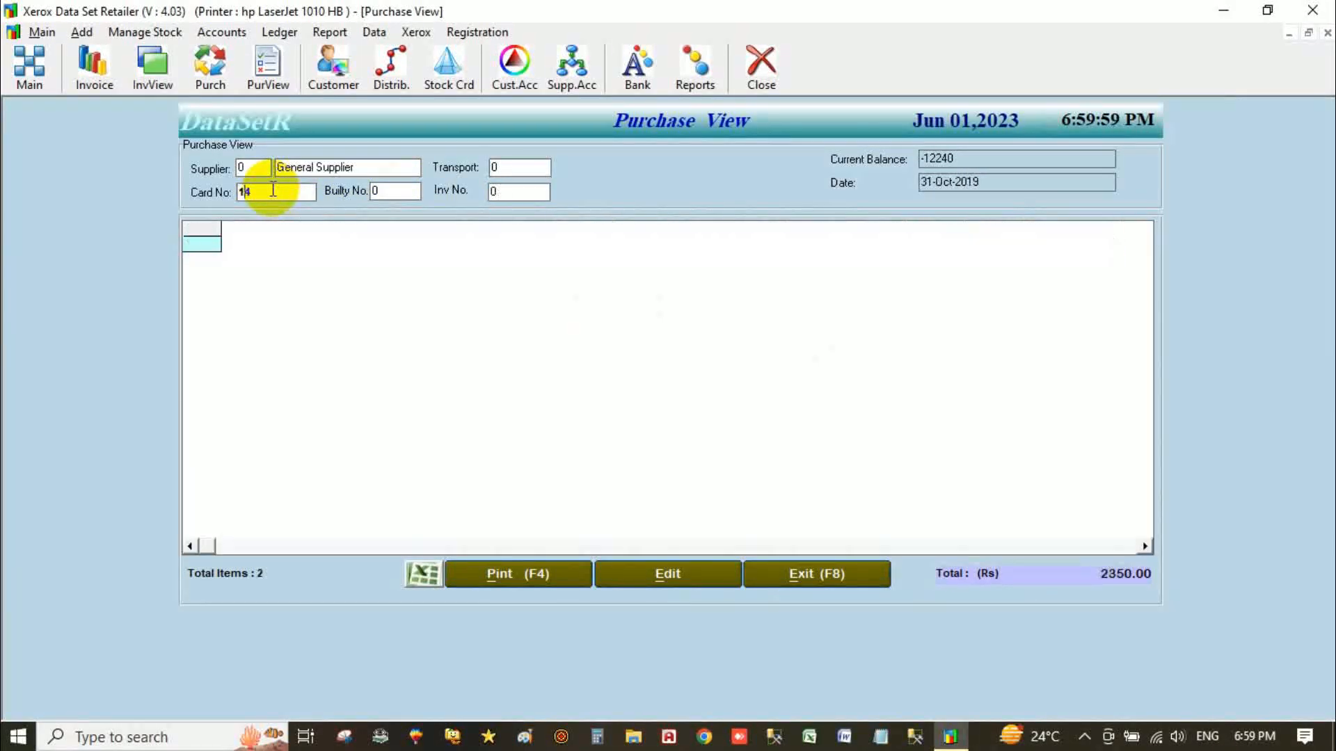
pyautogui.press('Down')
pyautogui.press('Down')
pyautogui.press('Down')
pyautogui.press('Down')
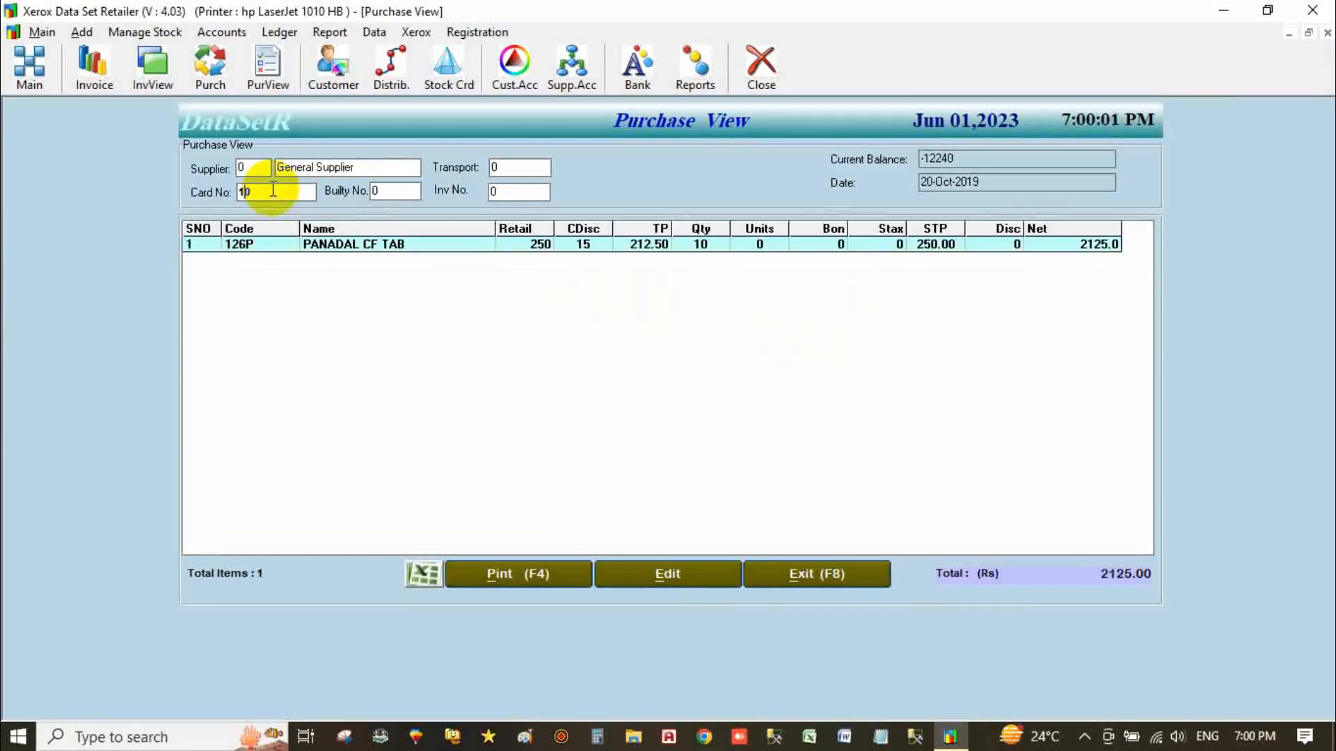
pyautogui.press('BackSpace')
pyautogui.press('Return')
pyautogui.press('Delete')
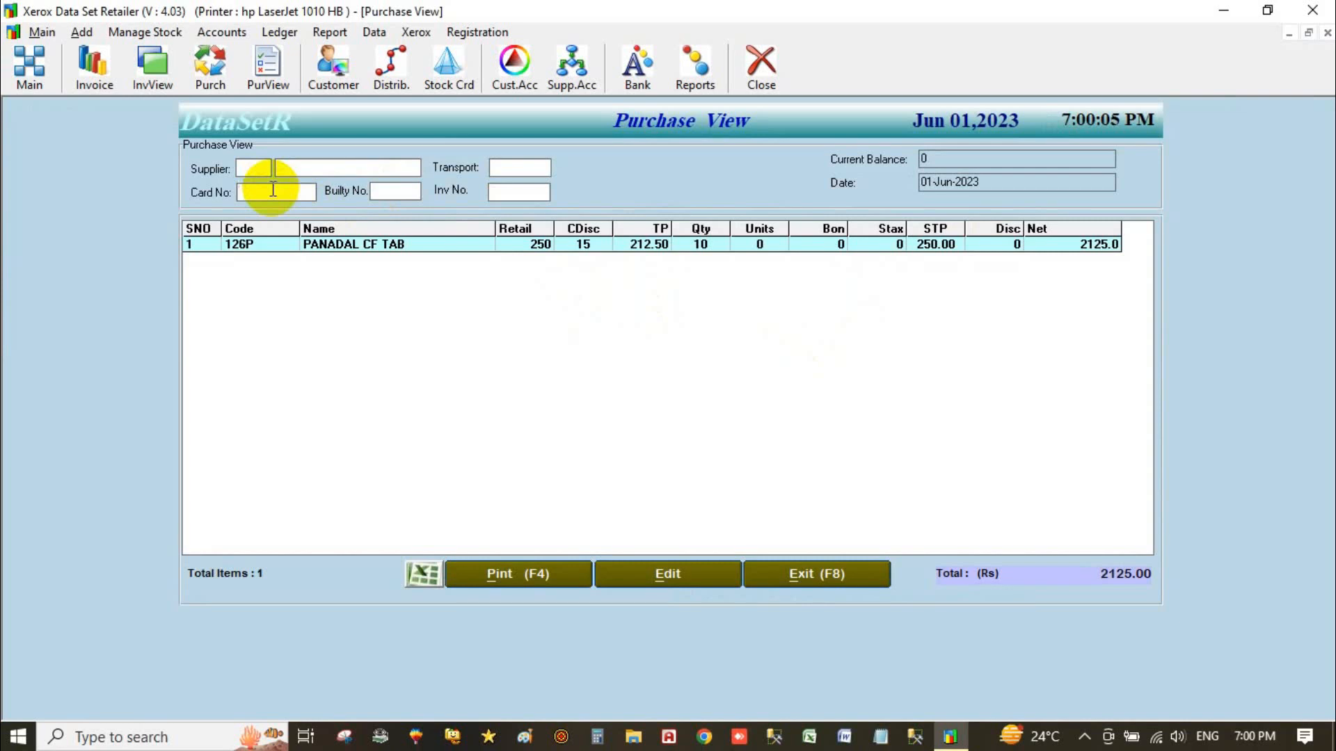
pyautogui.write('5')
pyautogui.press('Return')
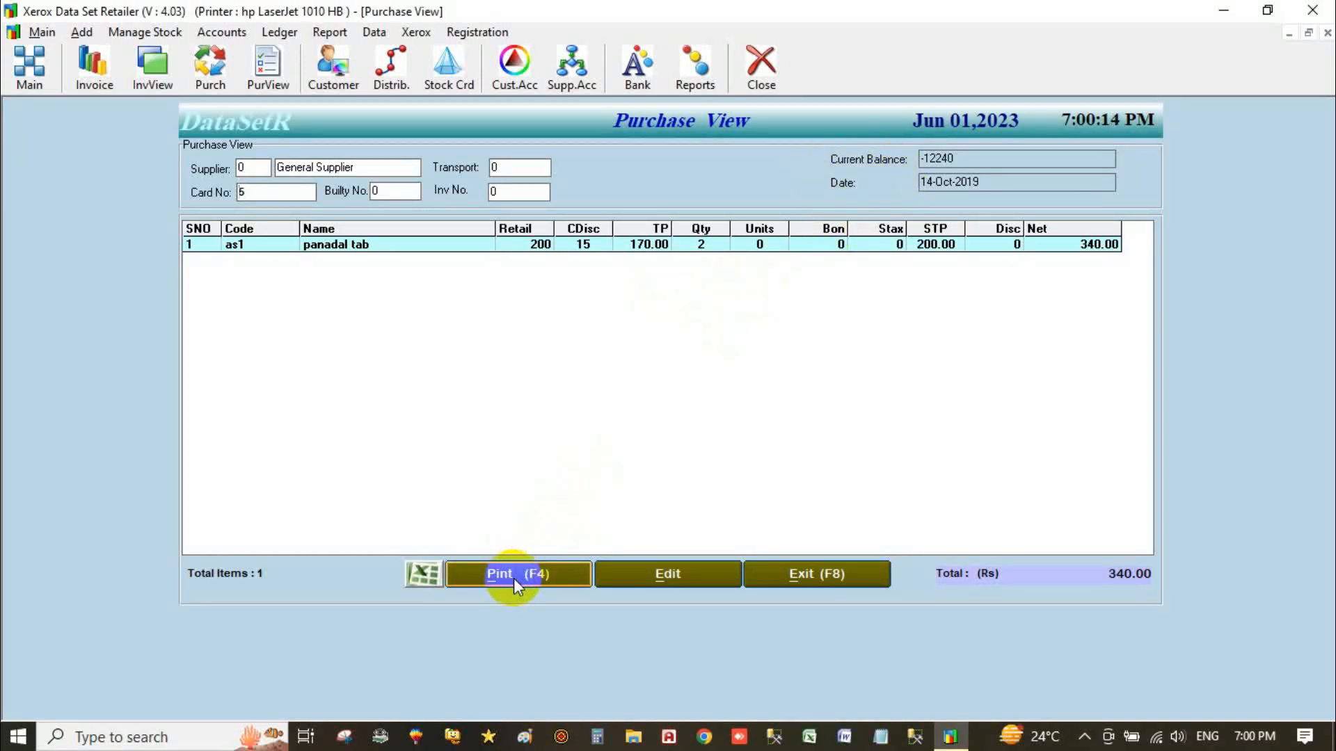
pyautogui.click(653, 575)
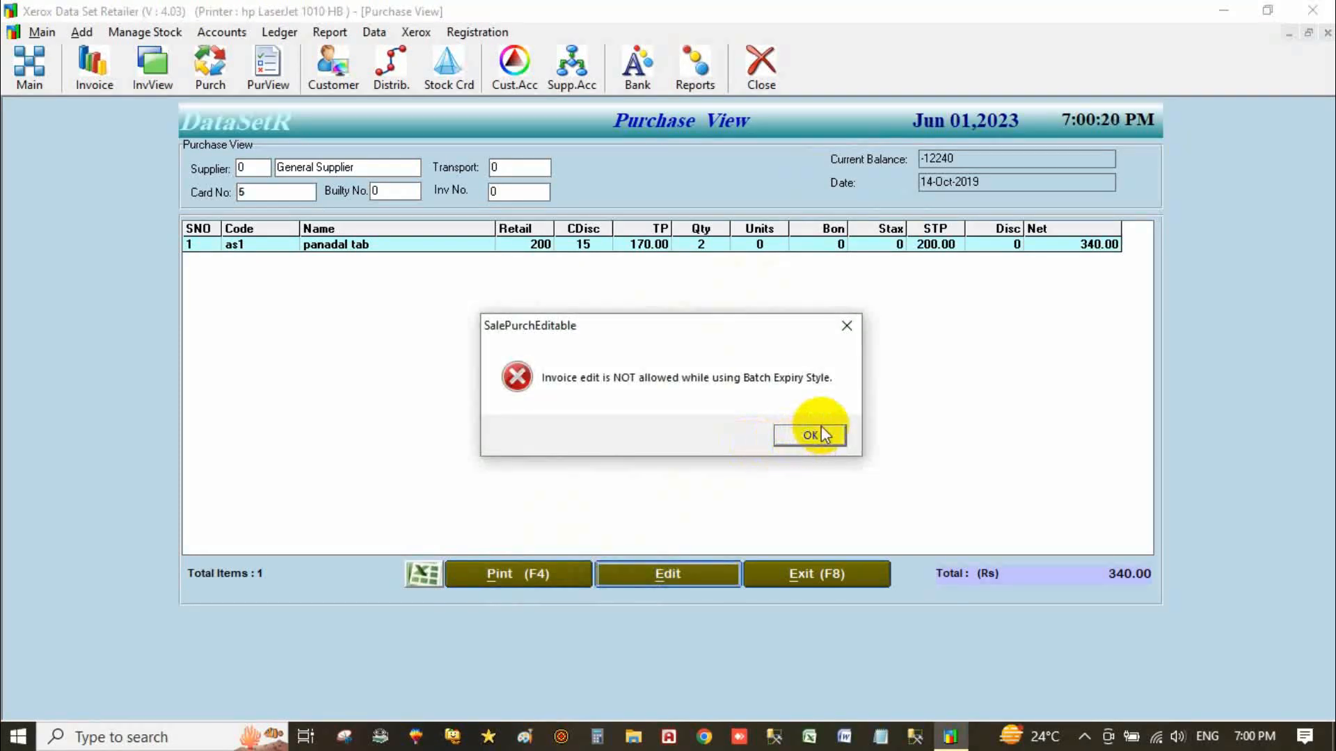
pyautogui.click(810, 436)
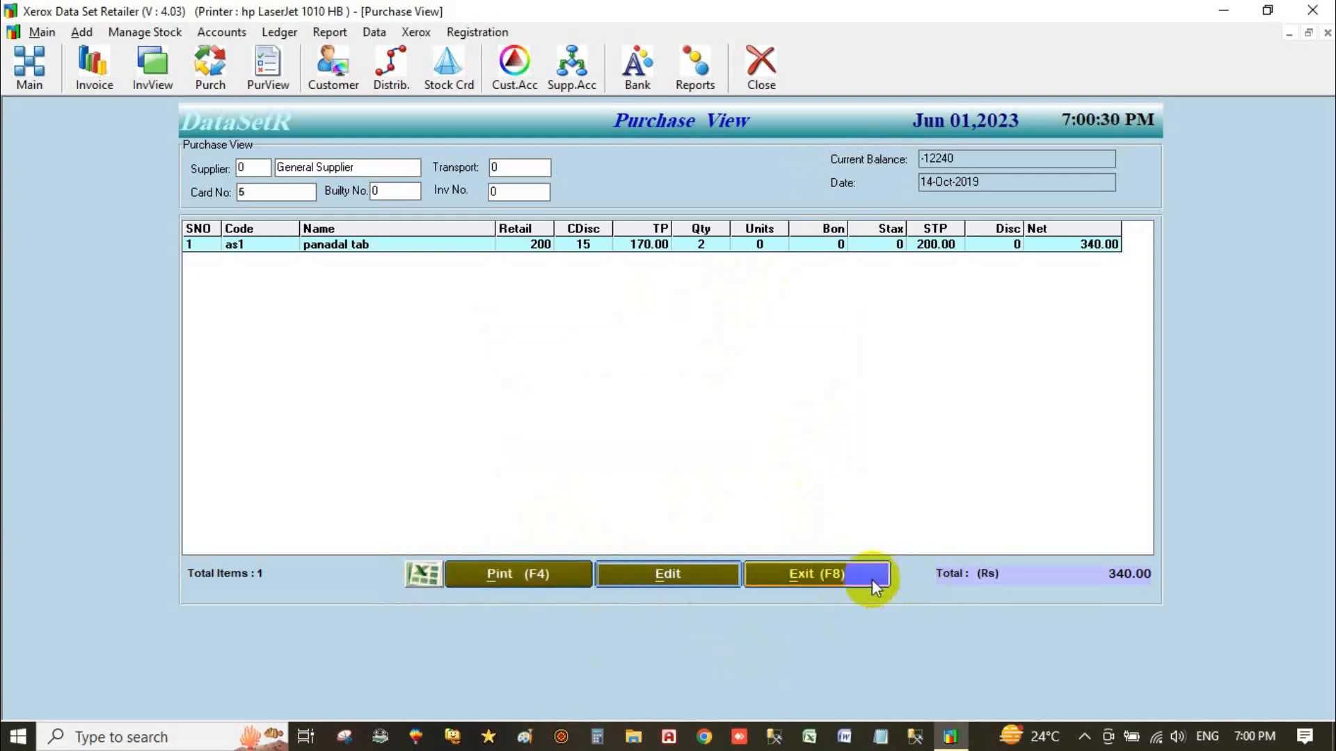
pyautogui.click(850, 575)
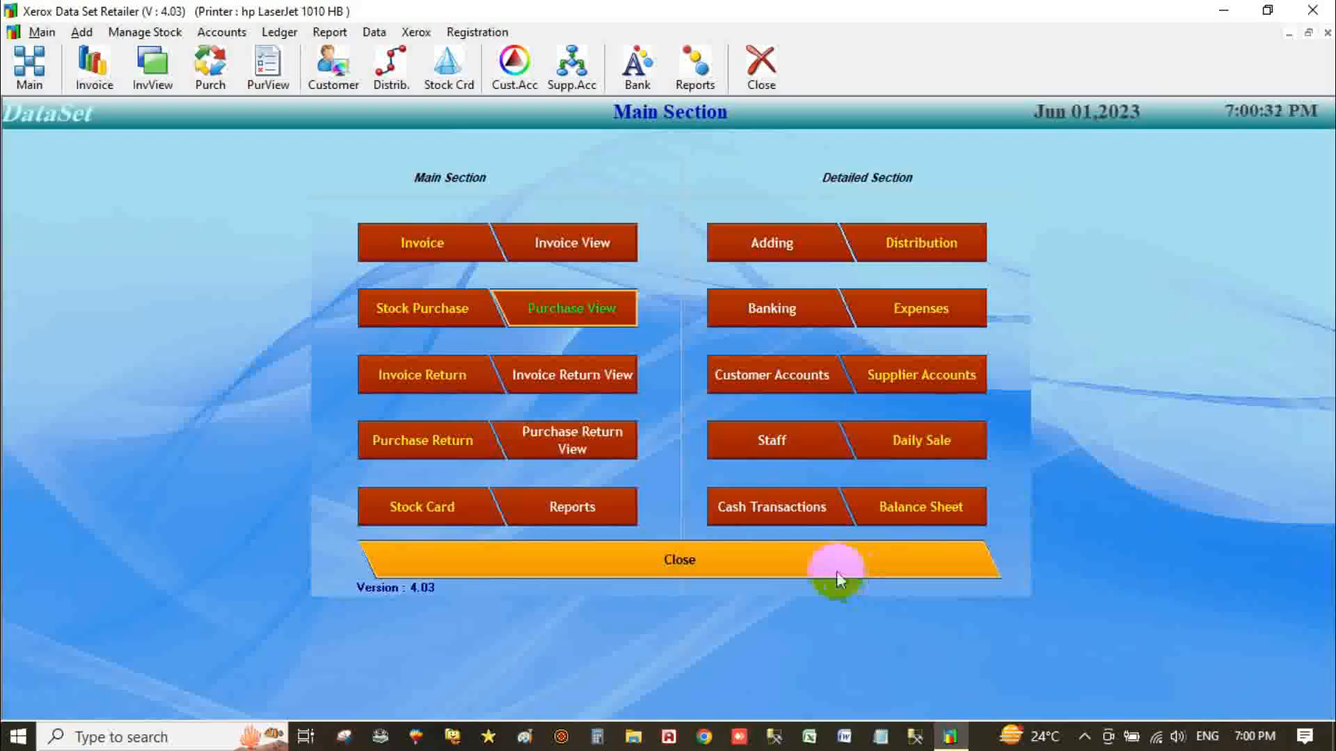
pyautogui.click(410, 443)
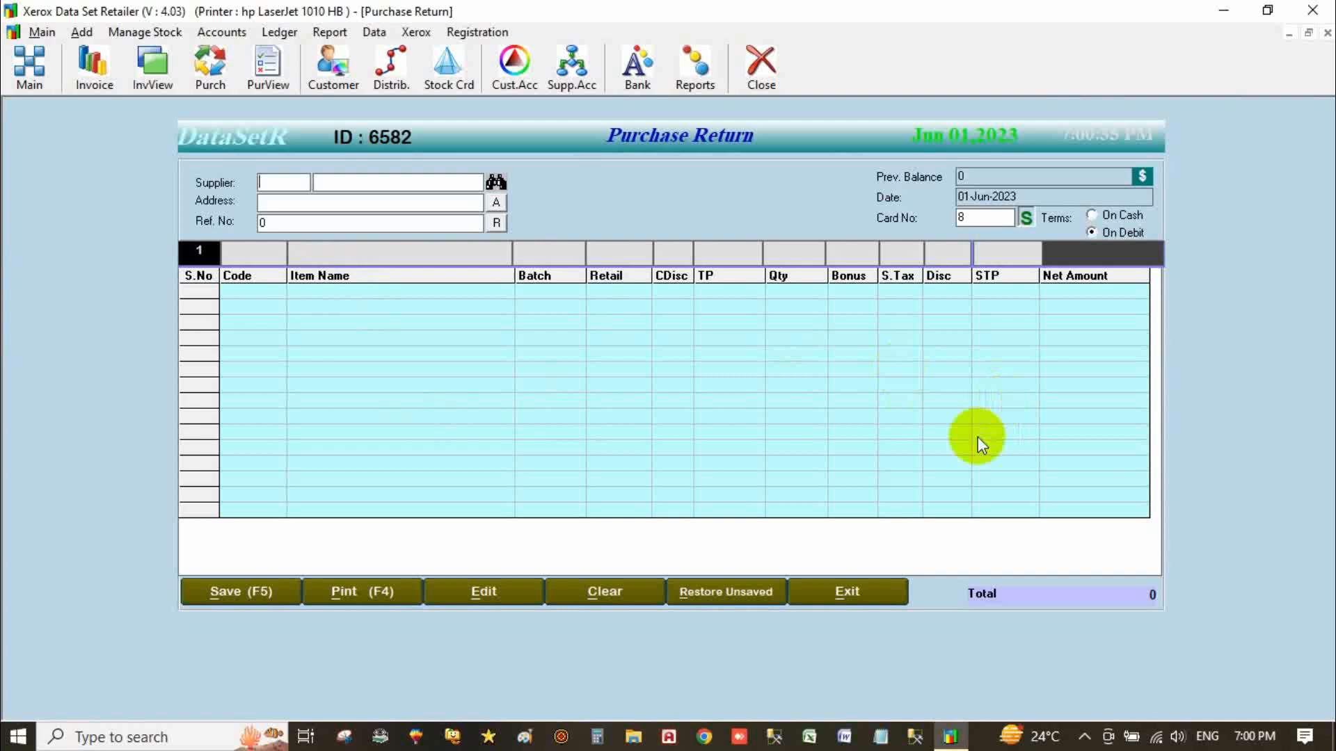
pyautogui.click(849, 593)
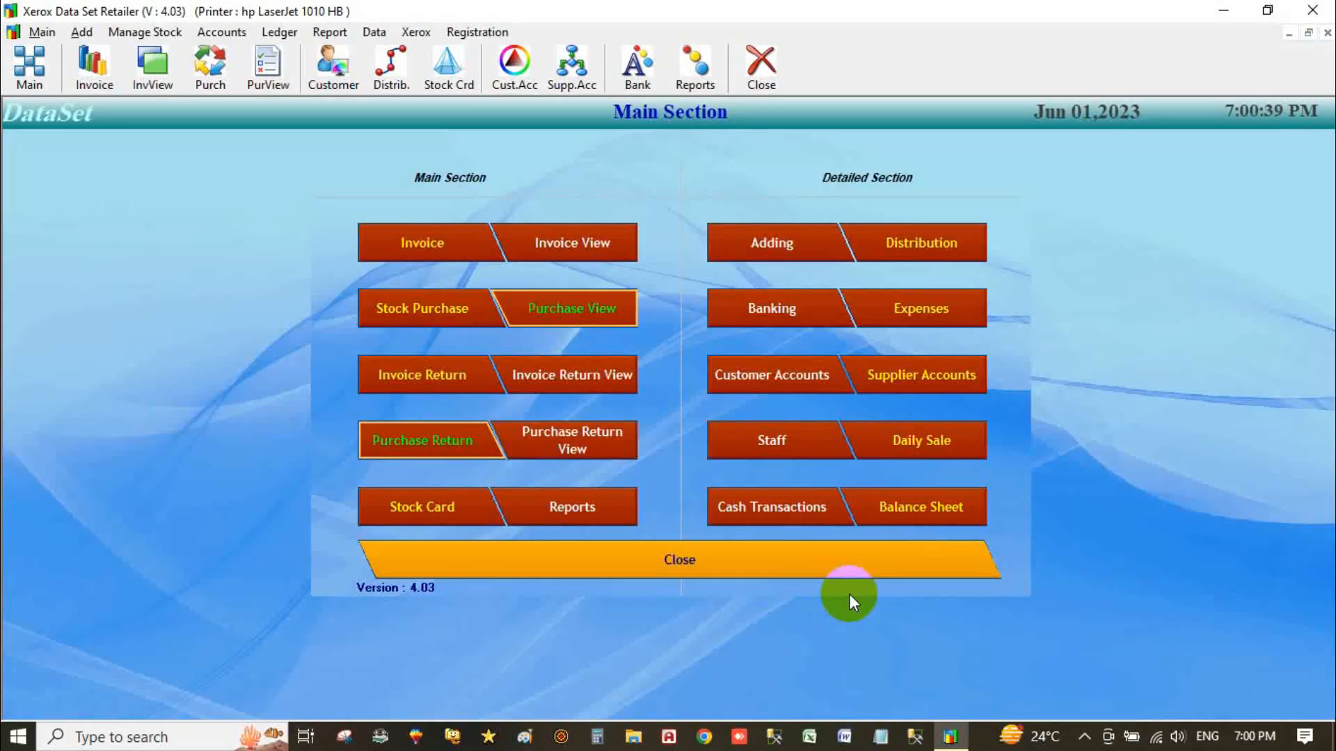